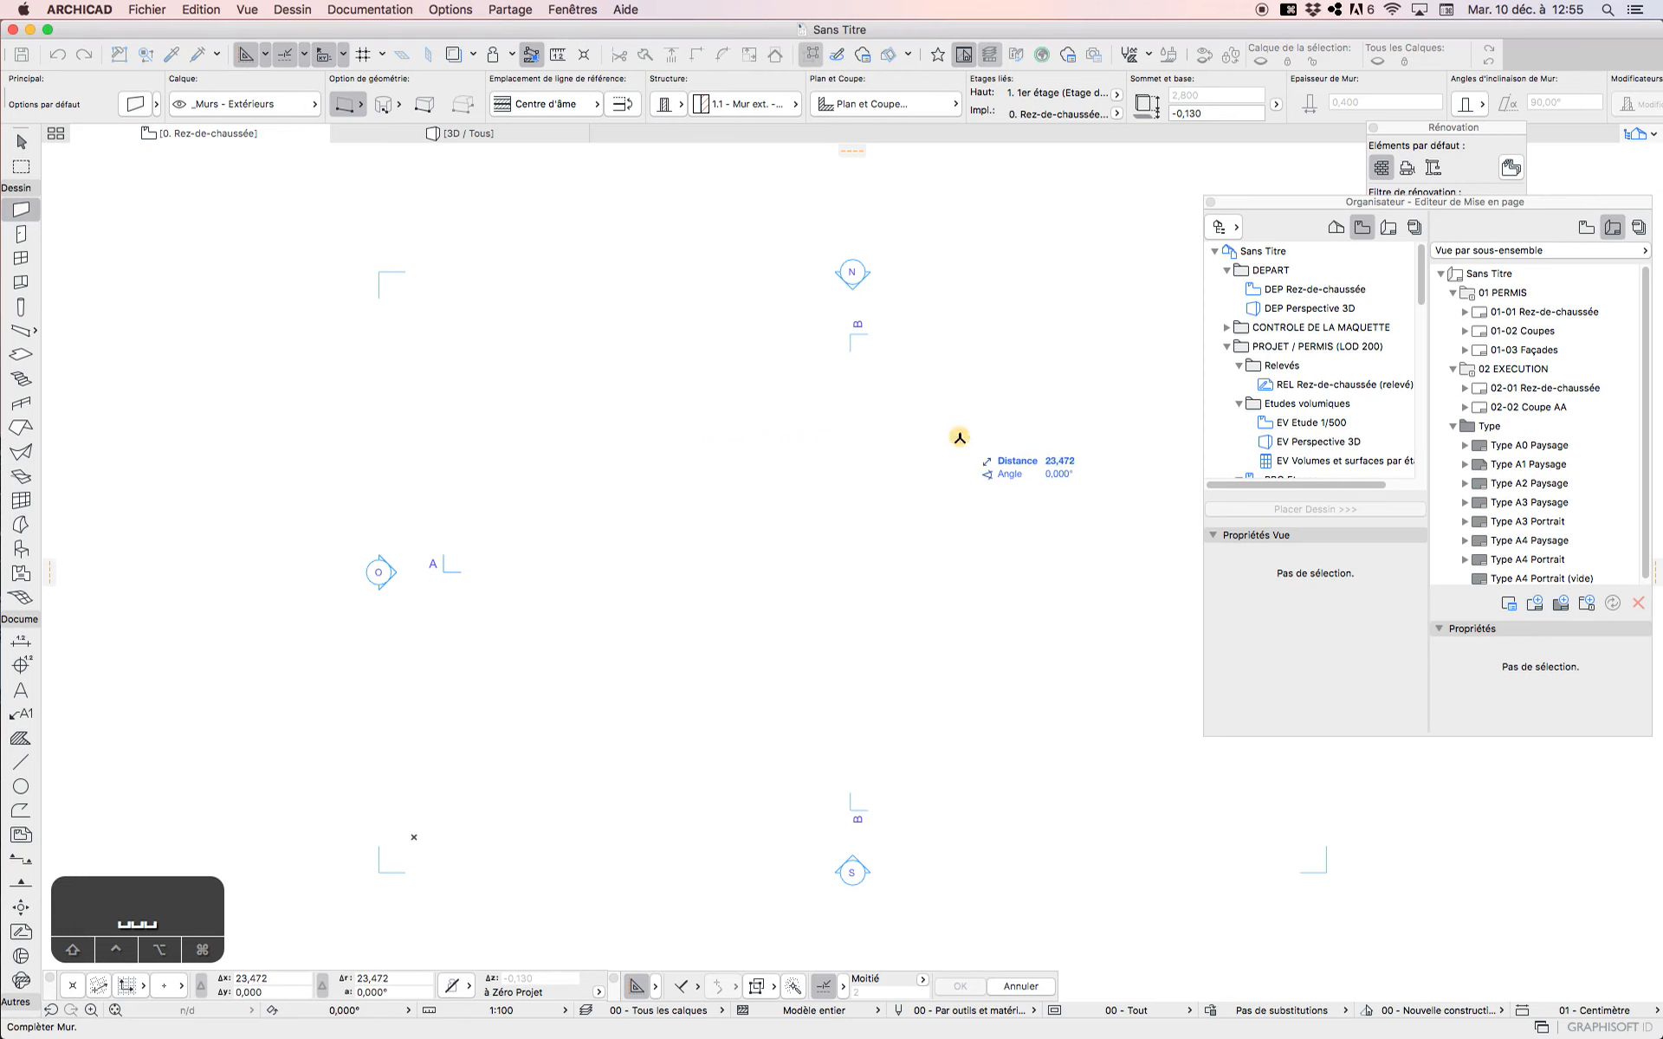
Select the horizontal wall and check which layer it is assigned to.
{"action": "left_click", "coordinate": [23, 139]}
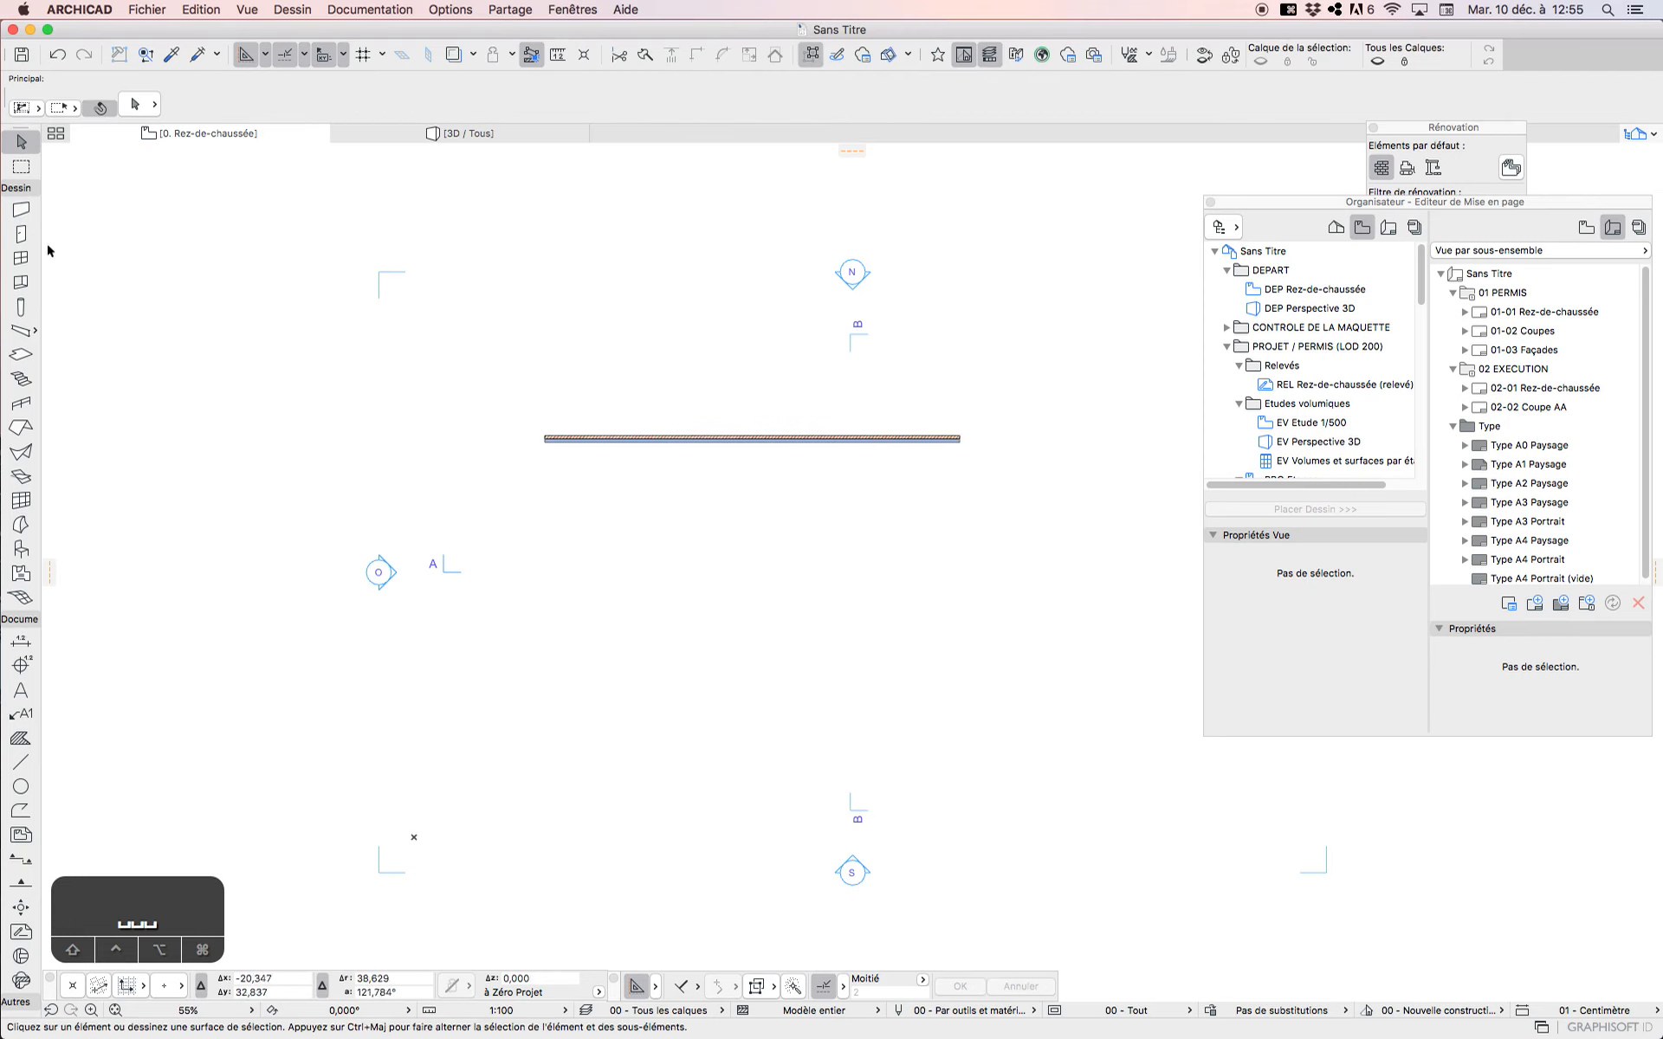
{"action": "left_click", "coordinate": [19, 256]}
{"action": "scroll", "coordinate": [729, 403], "scroll_direction": "up", "scroll_amount": 2}
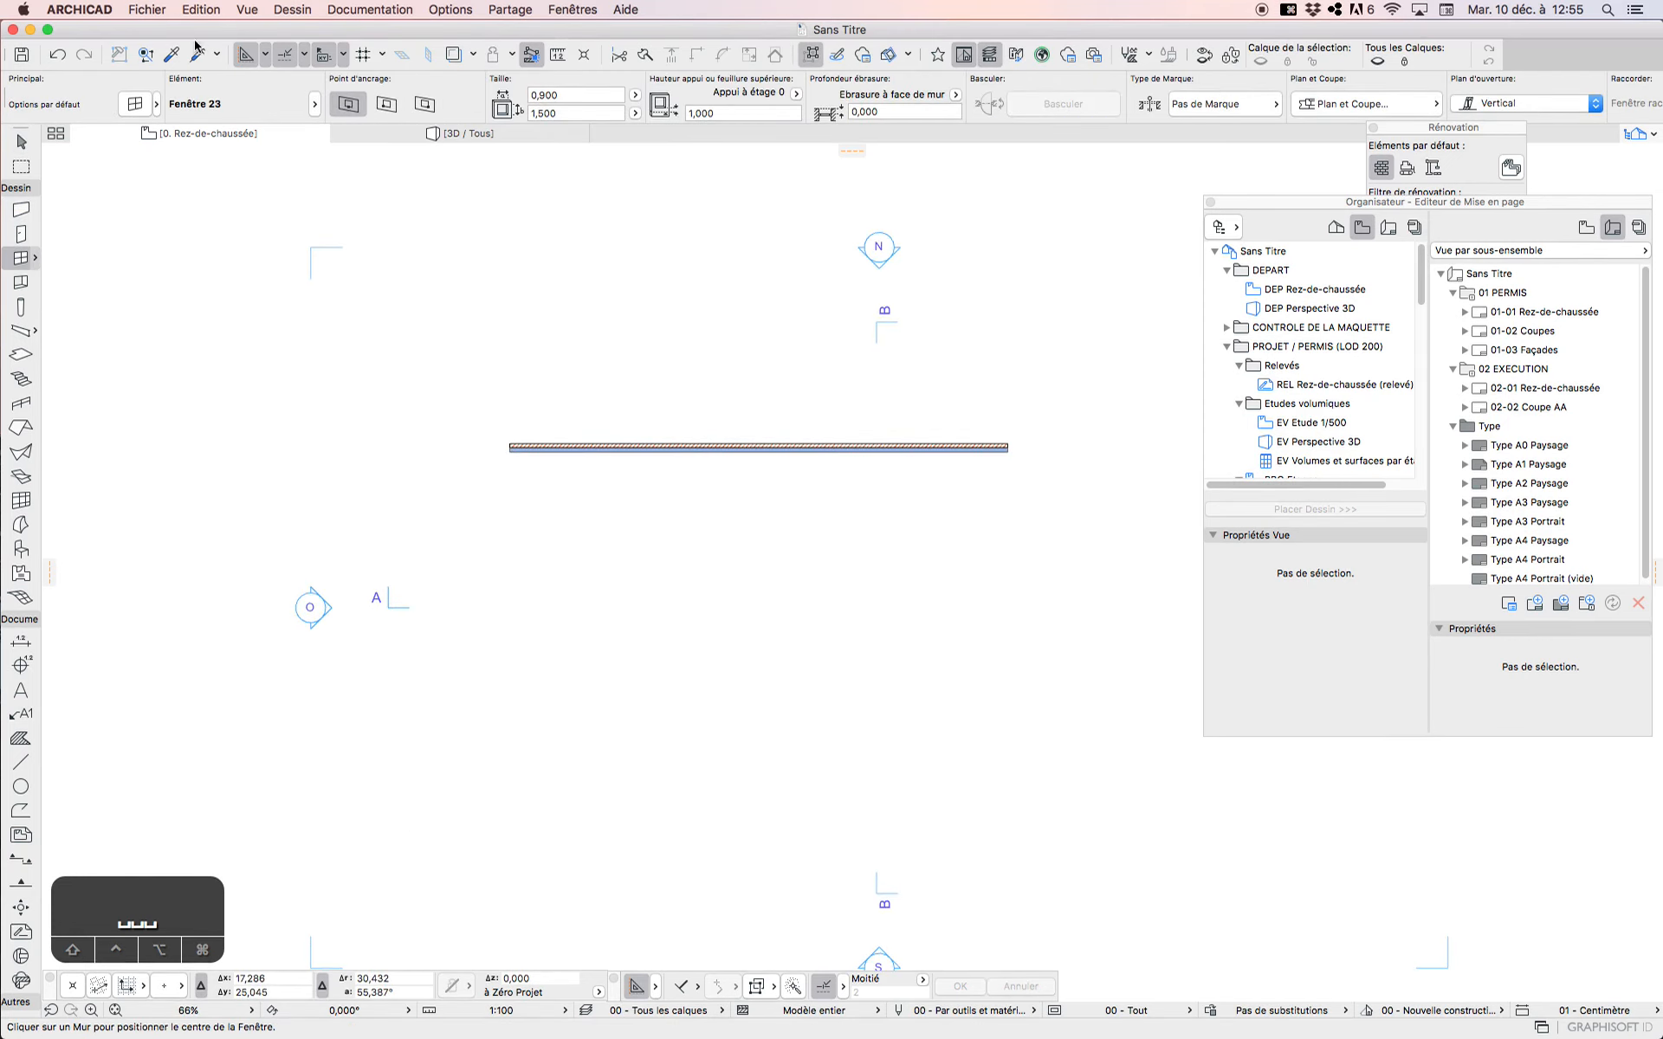
{"action": "left_click", "coordinate": [22, 141]}
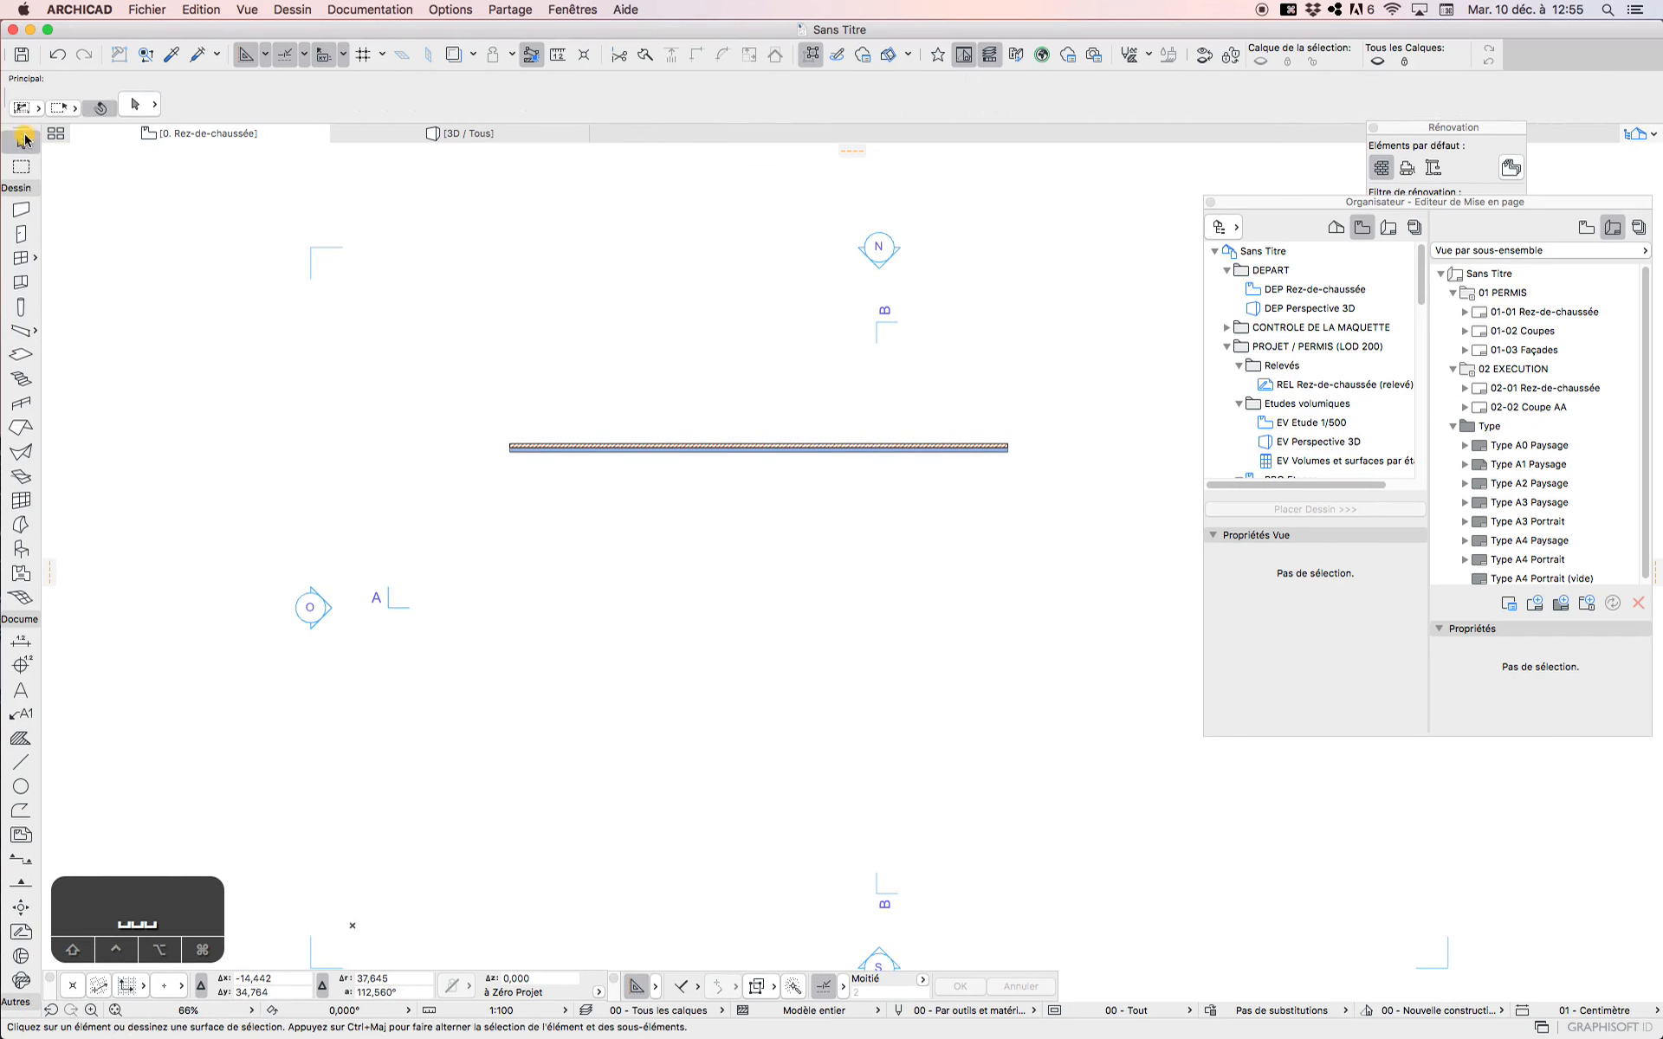
{"action": "left_click", "coordinate": [655, 451]}
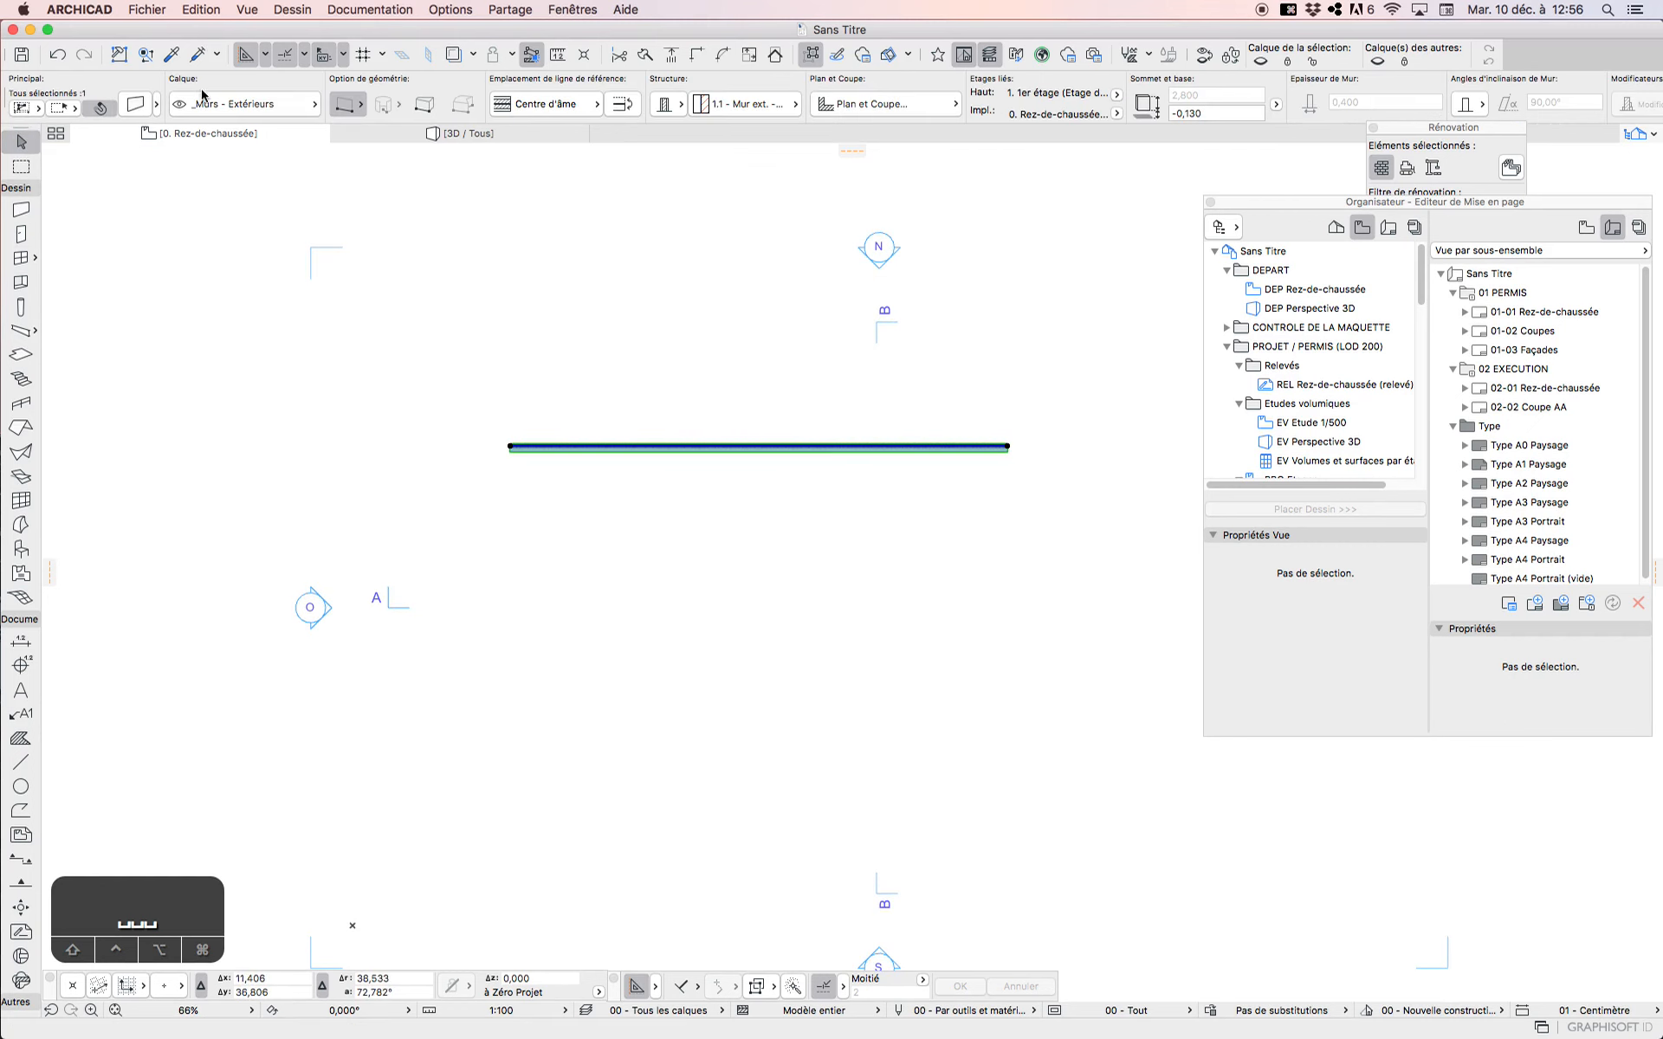
{"action": "left_click", "coordinate": [239, 108]}
{"action": "left_click", "coordinate": [280, 306]}
Place a Porte 23 door, 0,900 wide and 2,100 high, near the middle of the wall, swinging toward its upper side.
{"action": "left_click", "coordinate": [21, 234]}
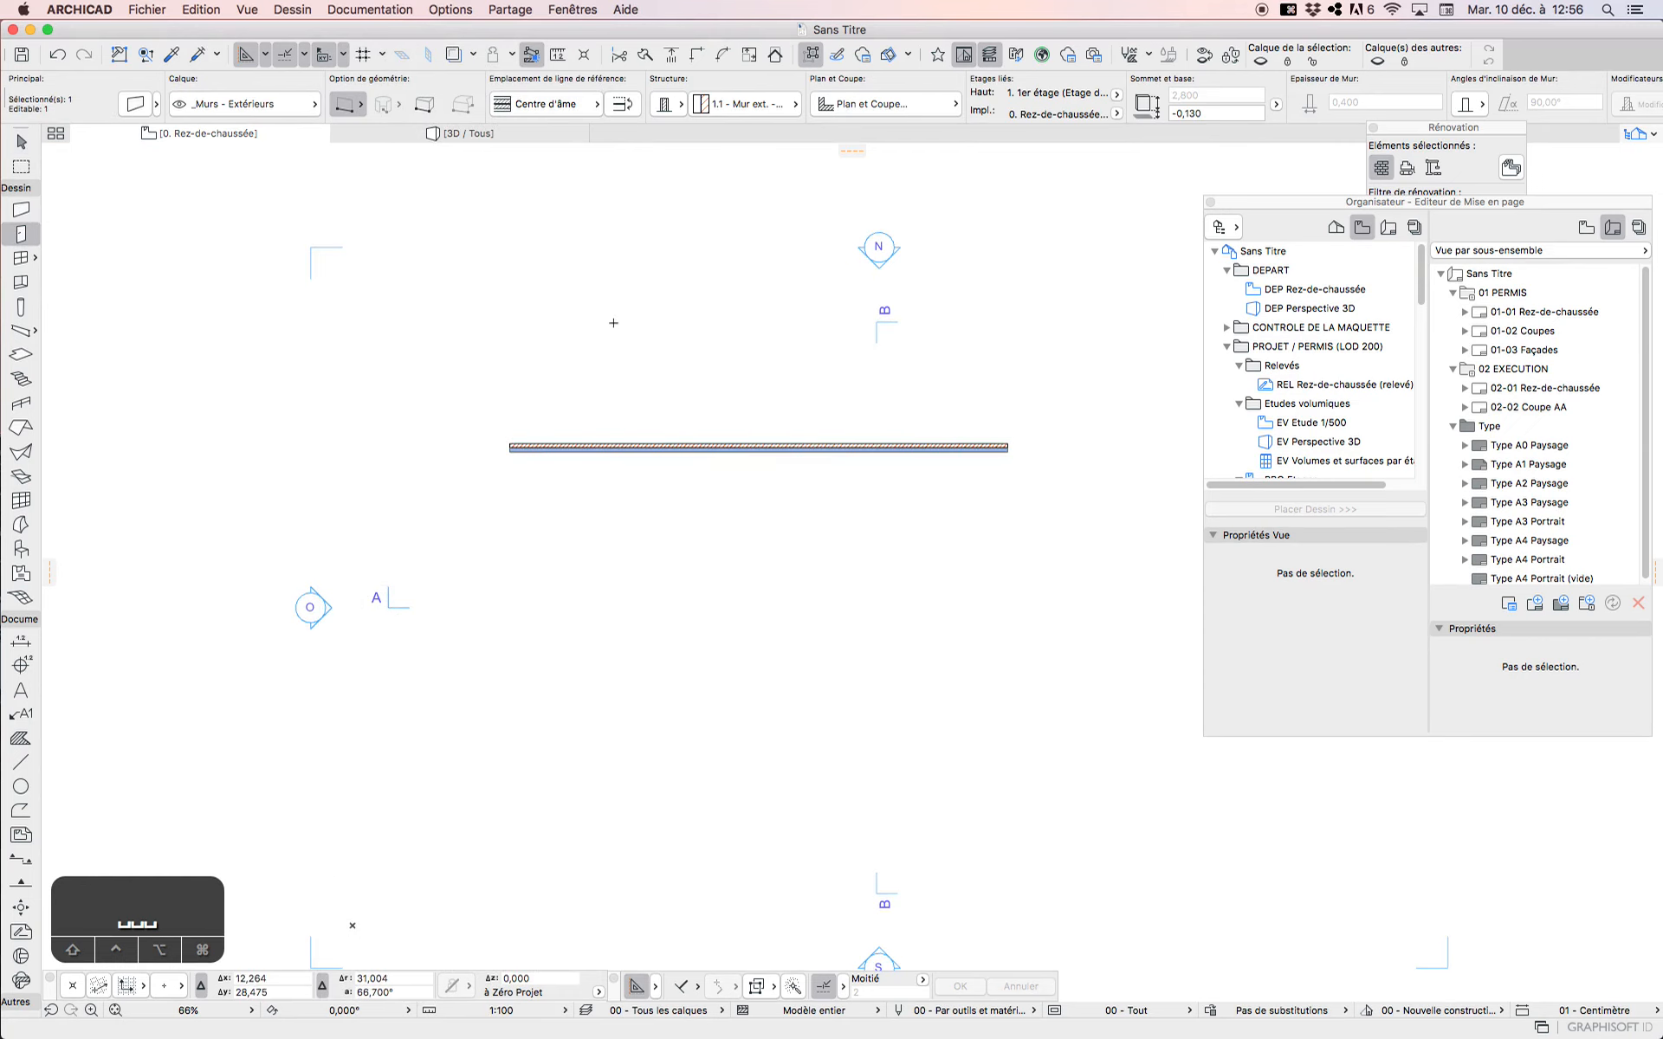
{"action": "scroll", "coordinate": [709, 393], "scroll_direction": "up", "scroll_amount": 3}
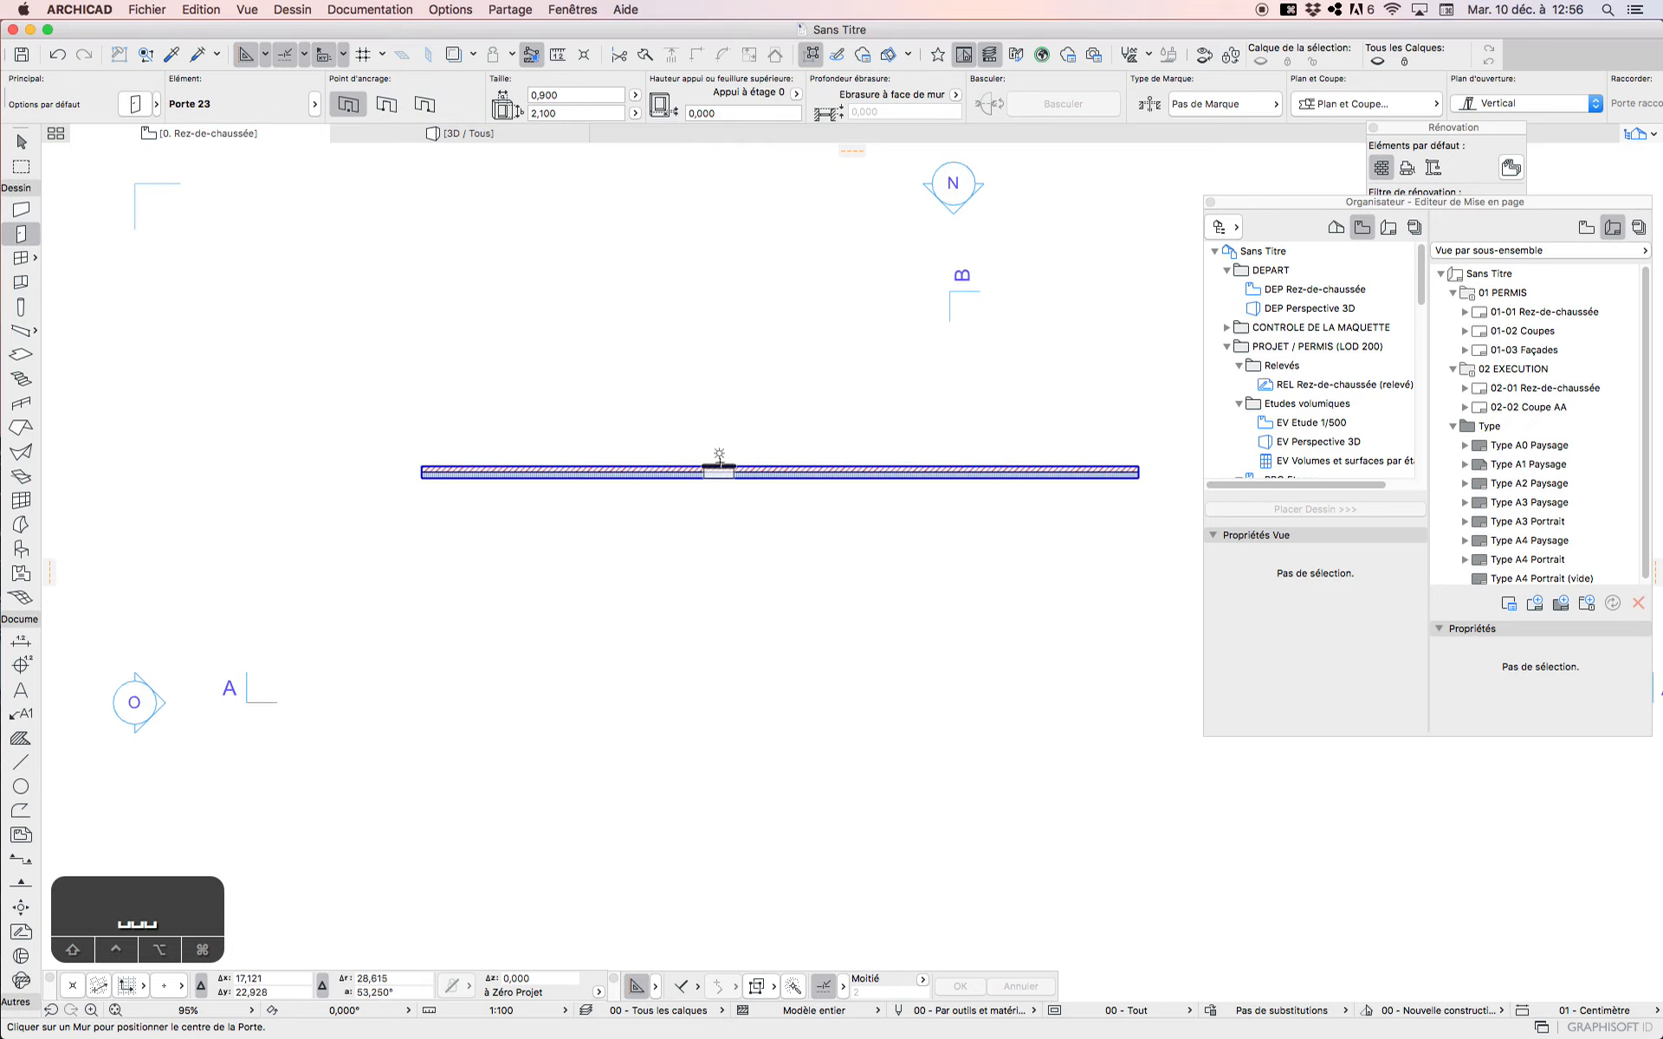
{"action": "left_click", "coordinate": [719, 459]}
{"action": "left_click", "coordinate": [761, 397]}
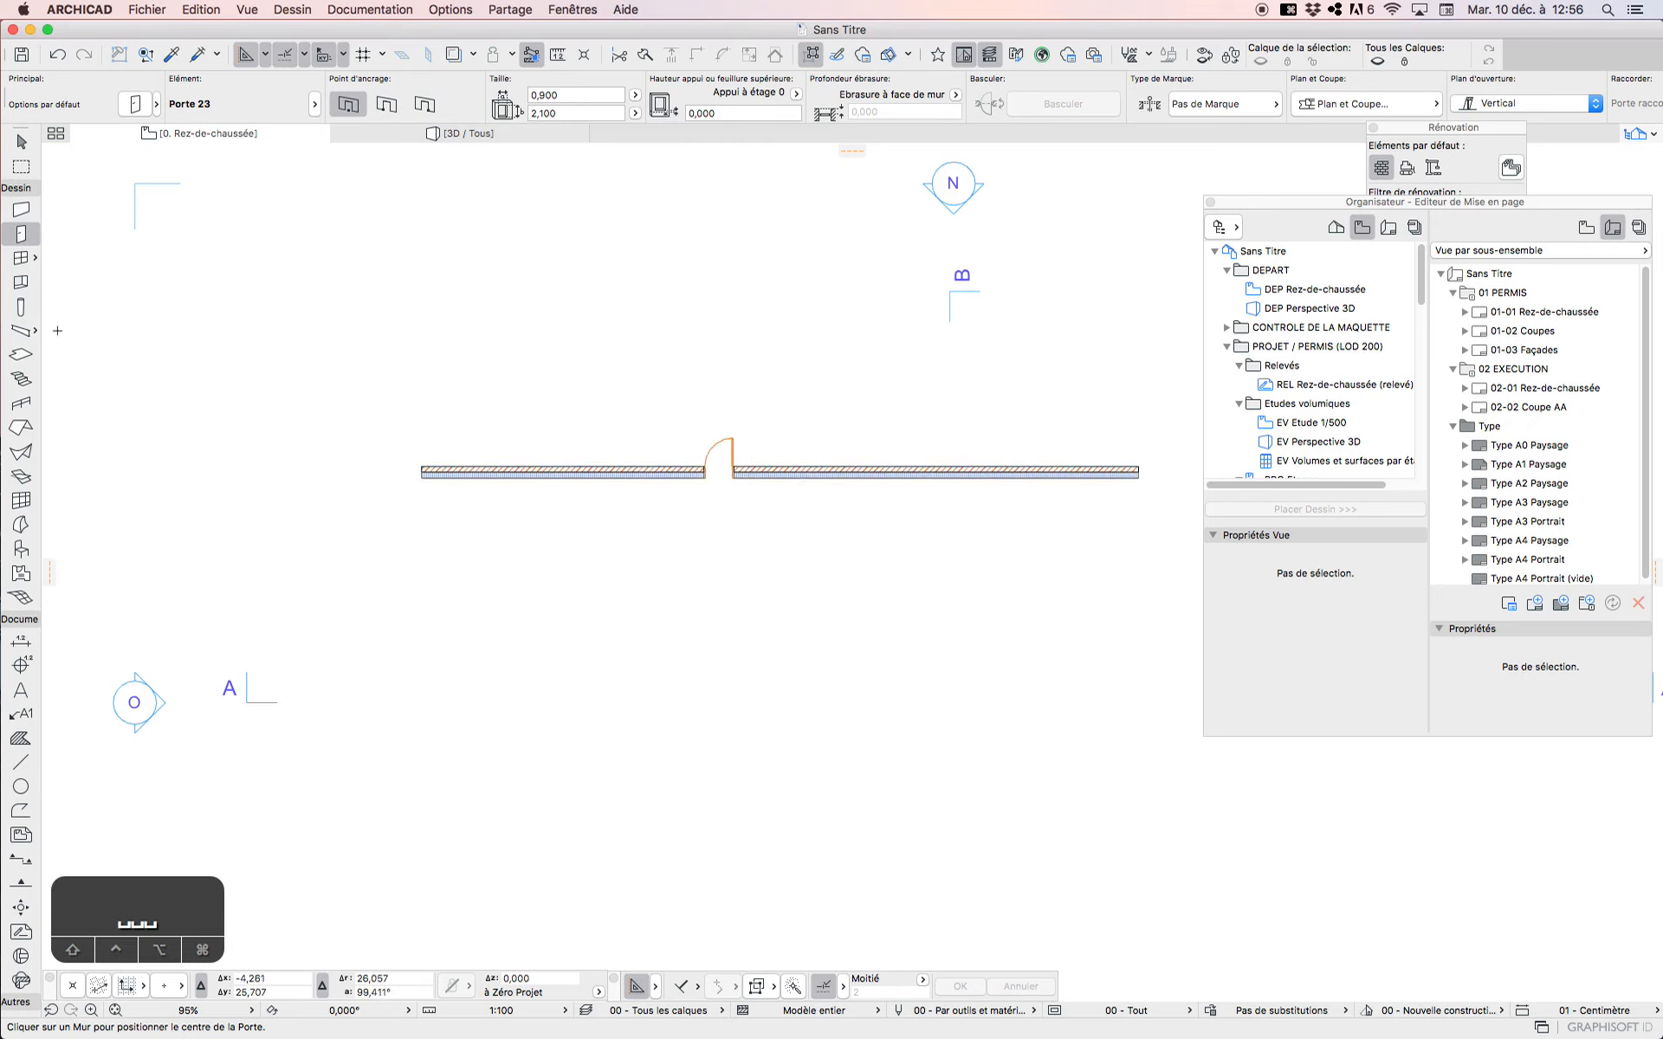
Insert a Fenêtre 23 window, 0,900 wide and 1,500 high, in the wall to the right of the door.
{"action": "left_click", "coordinate": [21, 259]}
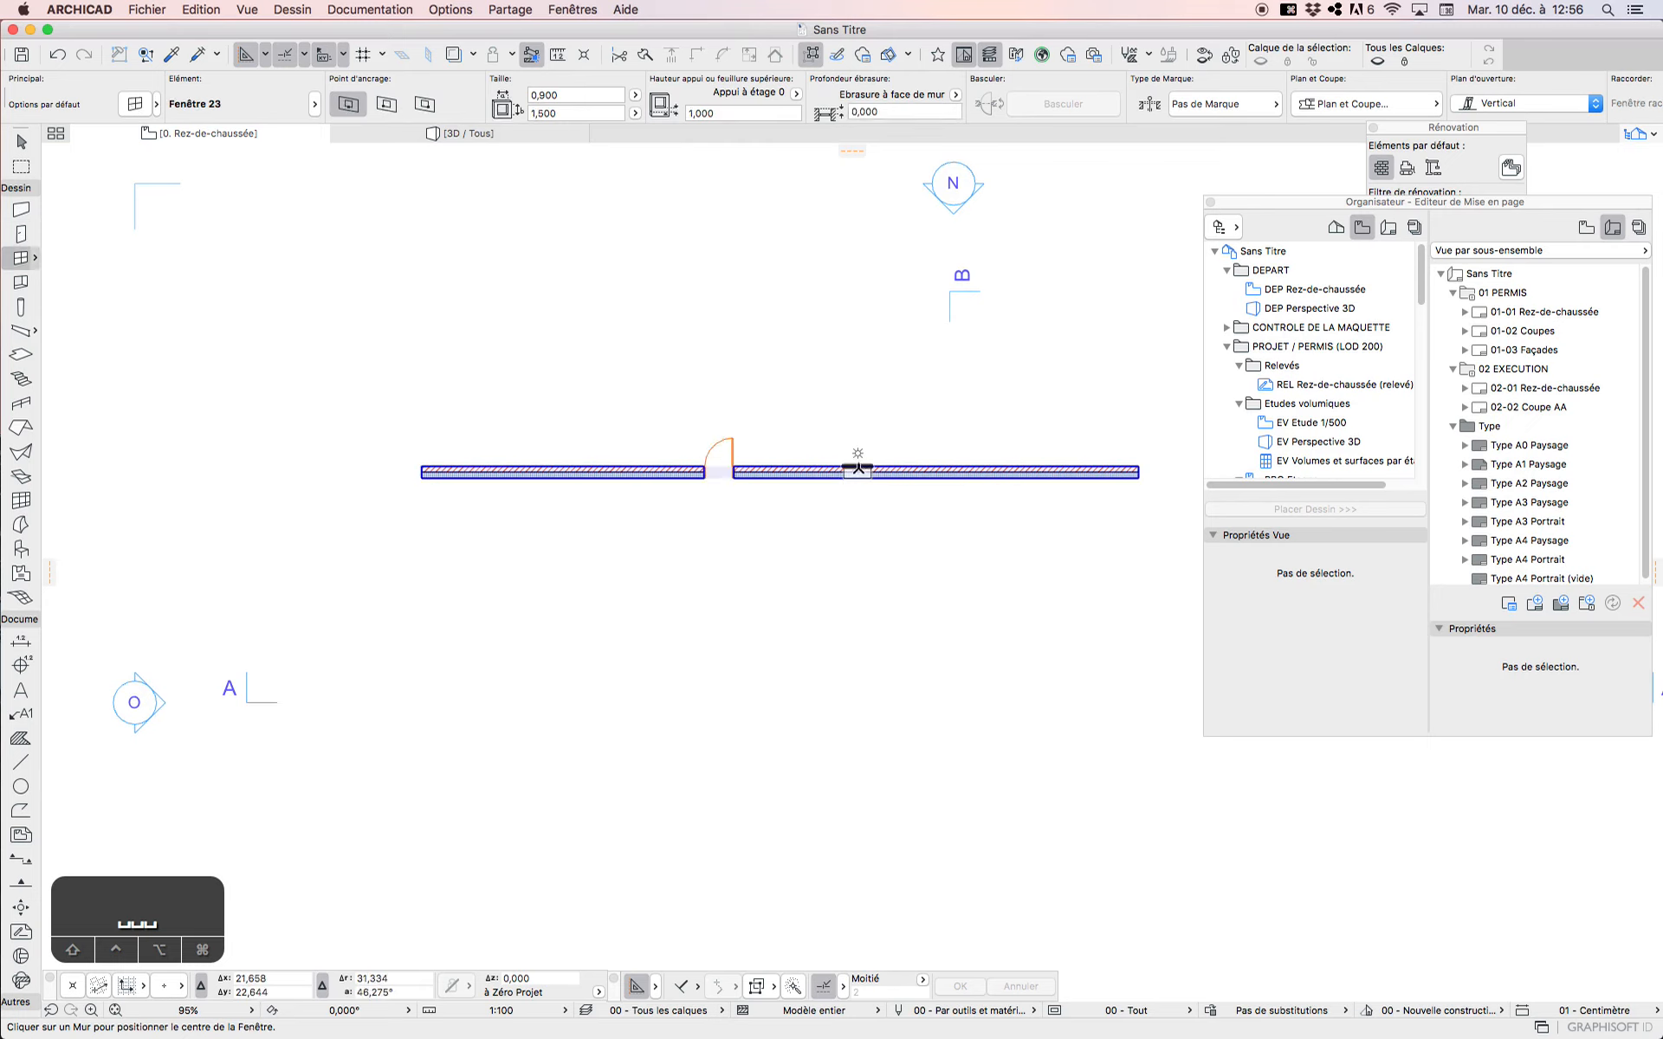
{"action": "left_click", "coordinate": [857, 472]}
{"action": "left_click", "coordinate": [1114, 505]}
{"action": "scroll", "coordinate": [995, 467], "scroll_direction": "up", "scroll_amount": 3}
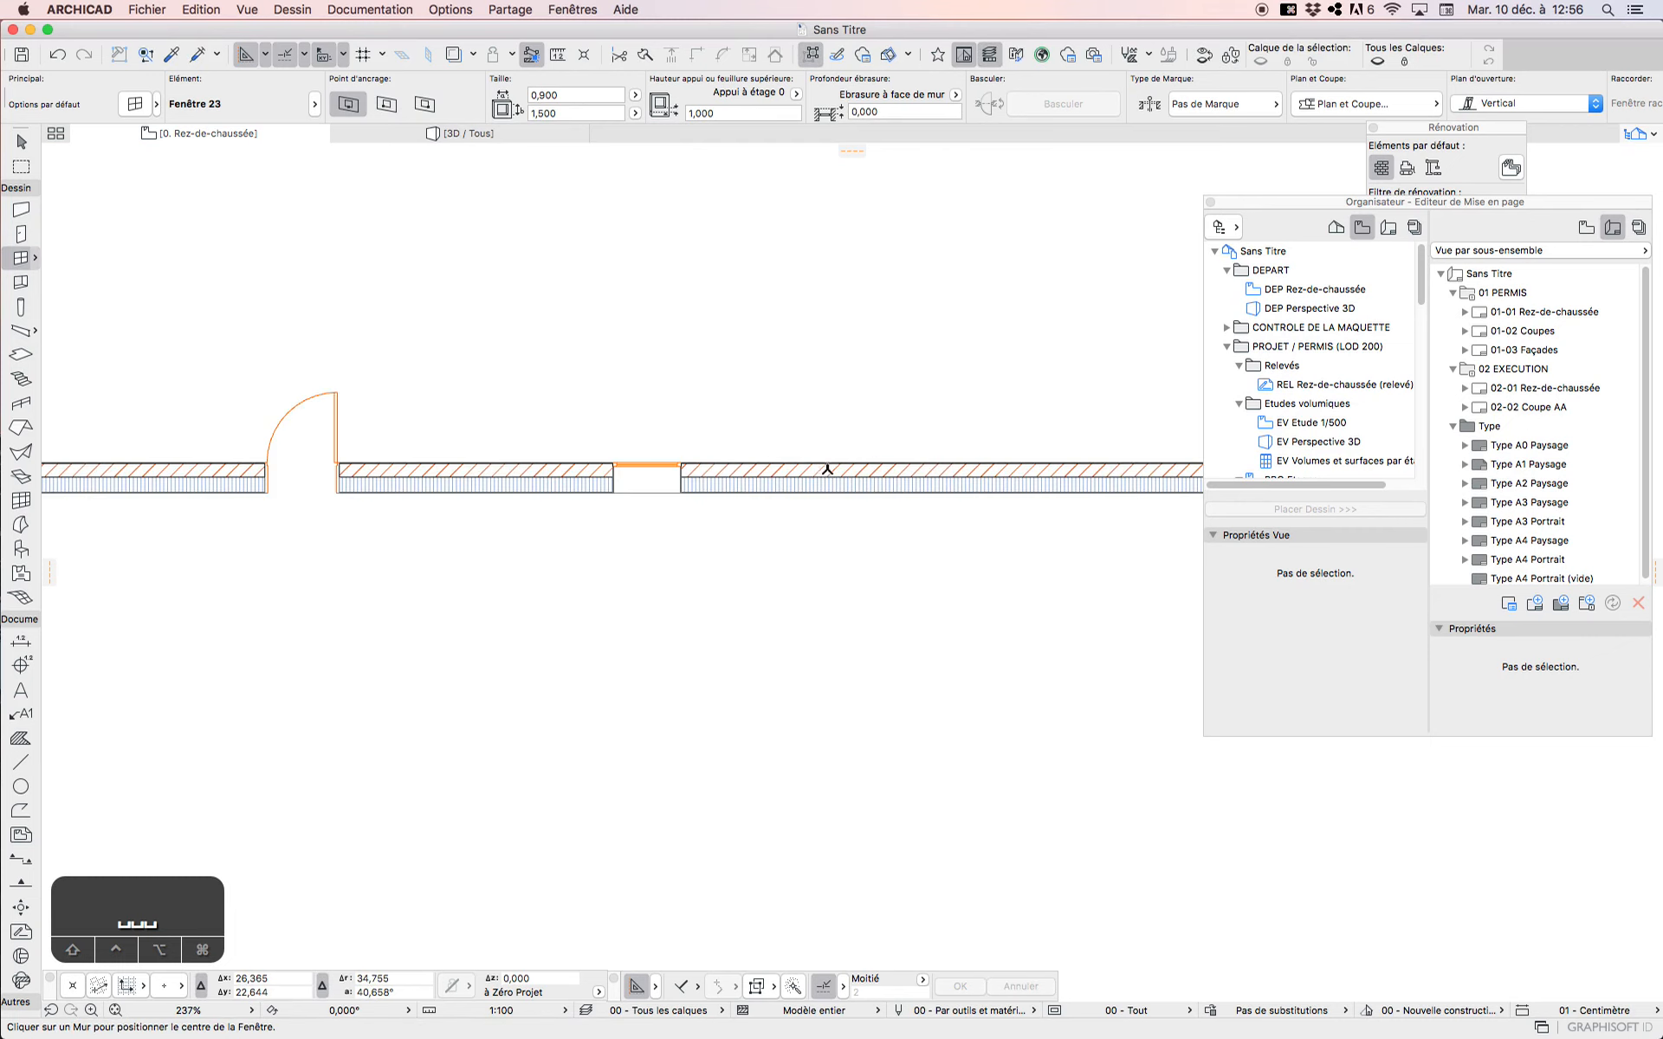
{"action": "scroll", "coordinate": [600, 576], "scroll_direction": "down", "scroll_amount": 2}
{"action": "scroll", "coordinate": [600, 576], "scroll_direction": "down", "scroll_amount": 1}
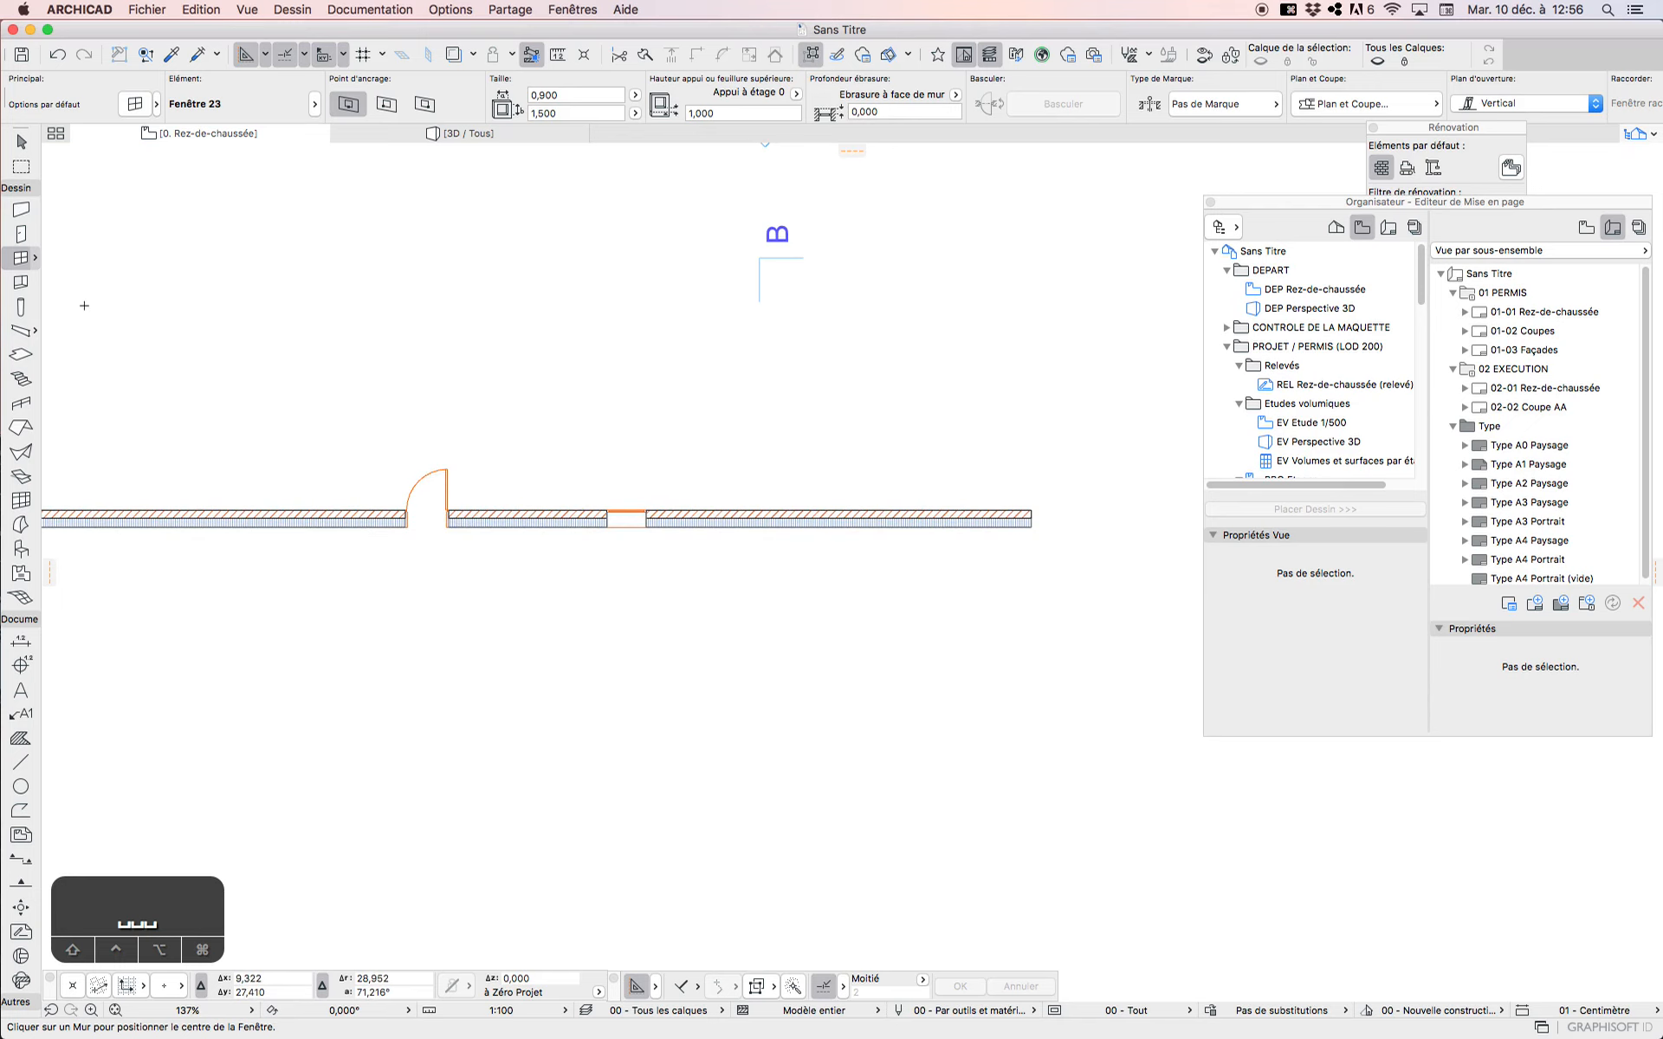
Select the door and the window in turn and examine both openings and their settings up close.
{"action": "left_click", "coordinate": [20, 141]}
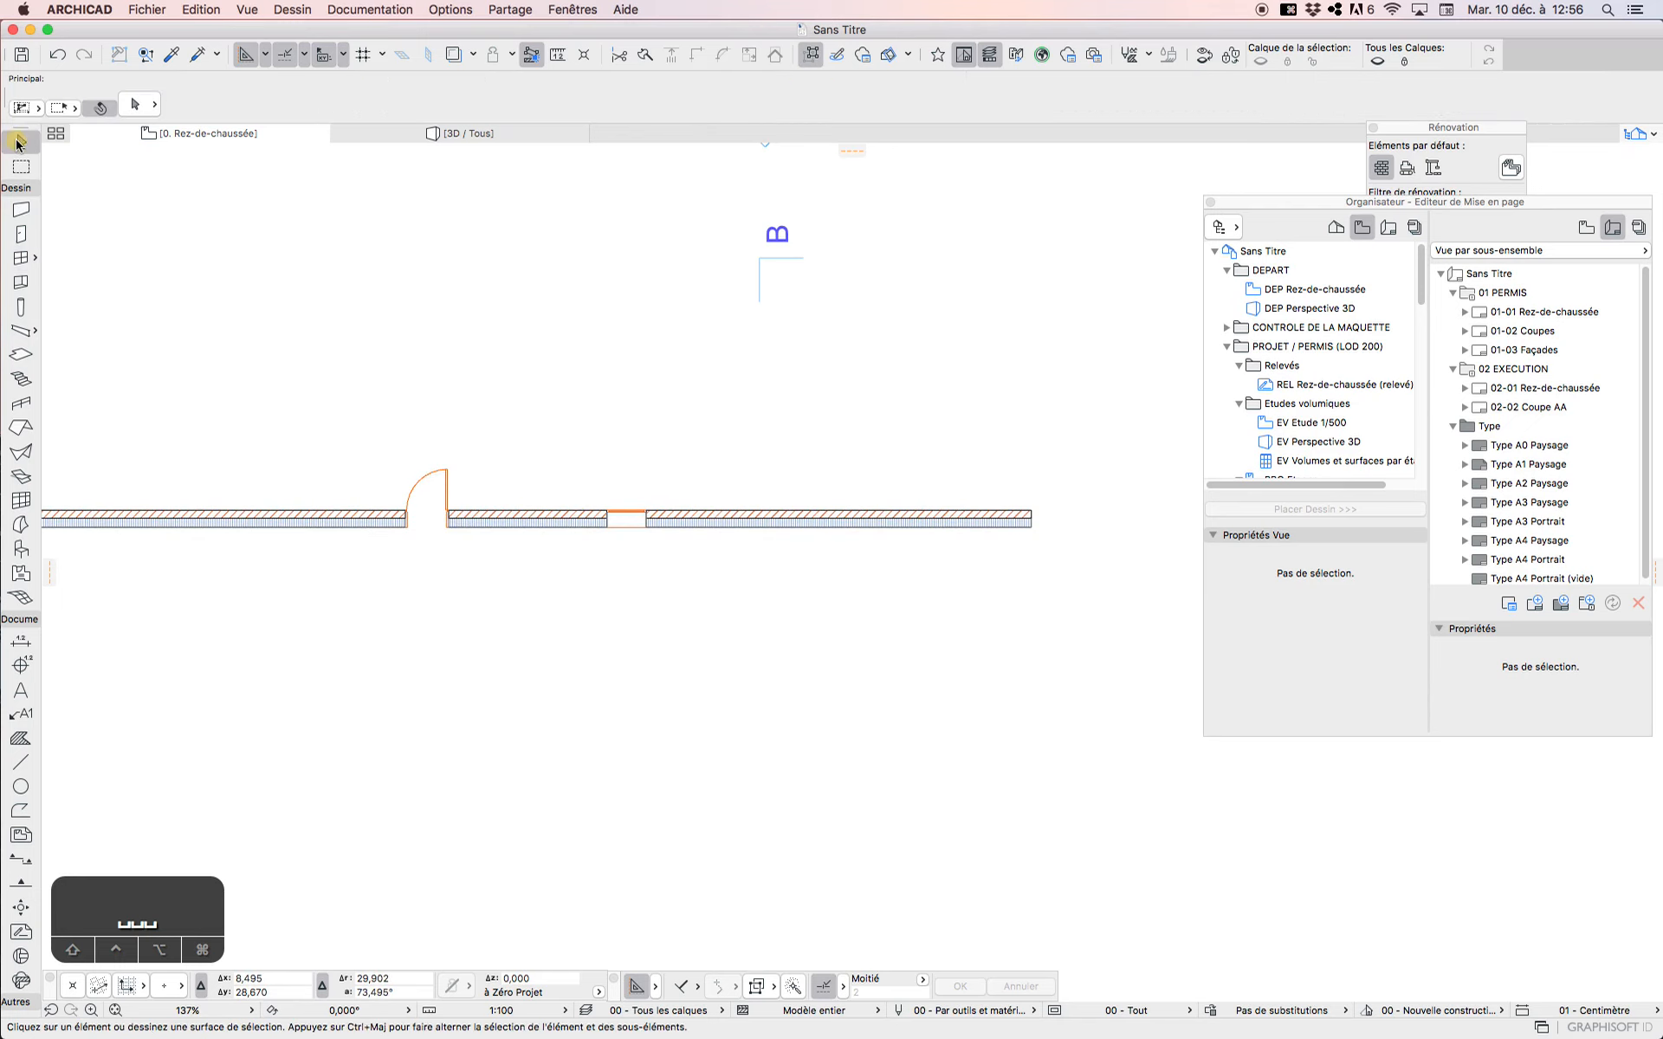
{"action": "left_click", "coordinate": [445, 520]}
{"action": "left_click", "coordinate": [637, 523]}
{"action": "scroll", "coordinate": [712, 586], "scroll_direction": "down", "scroll_amount": 5}
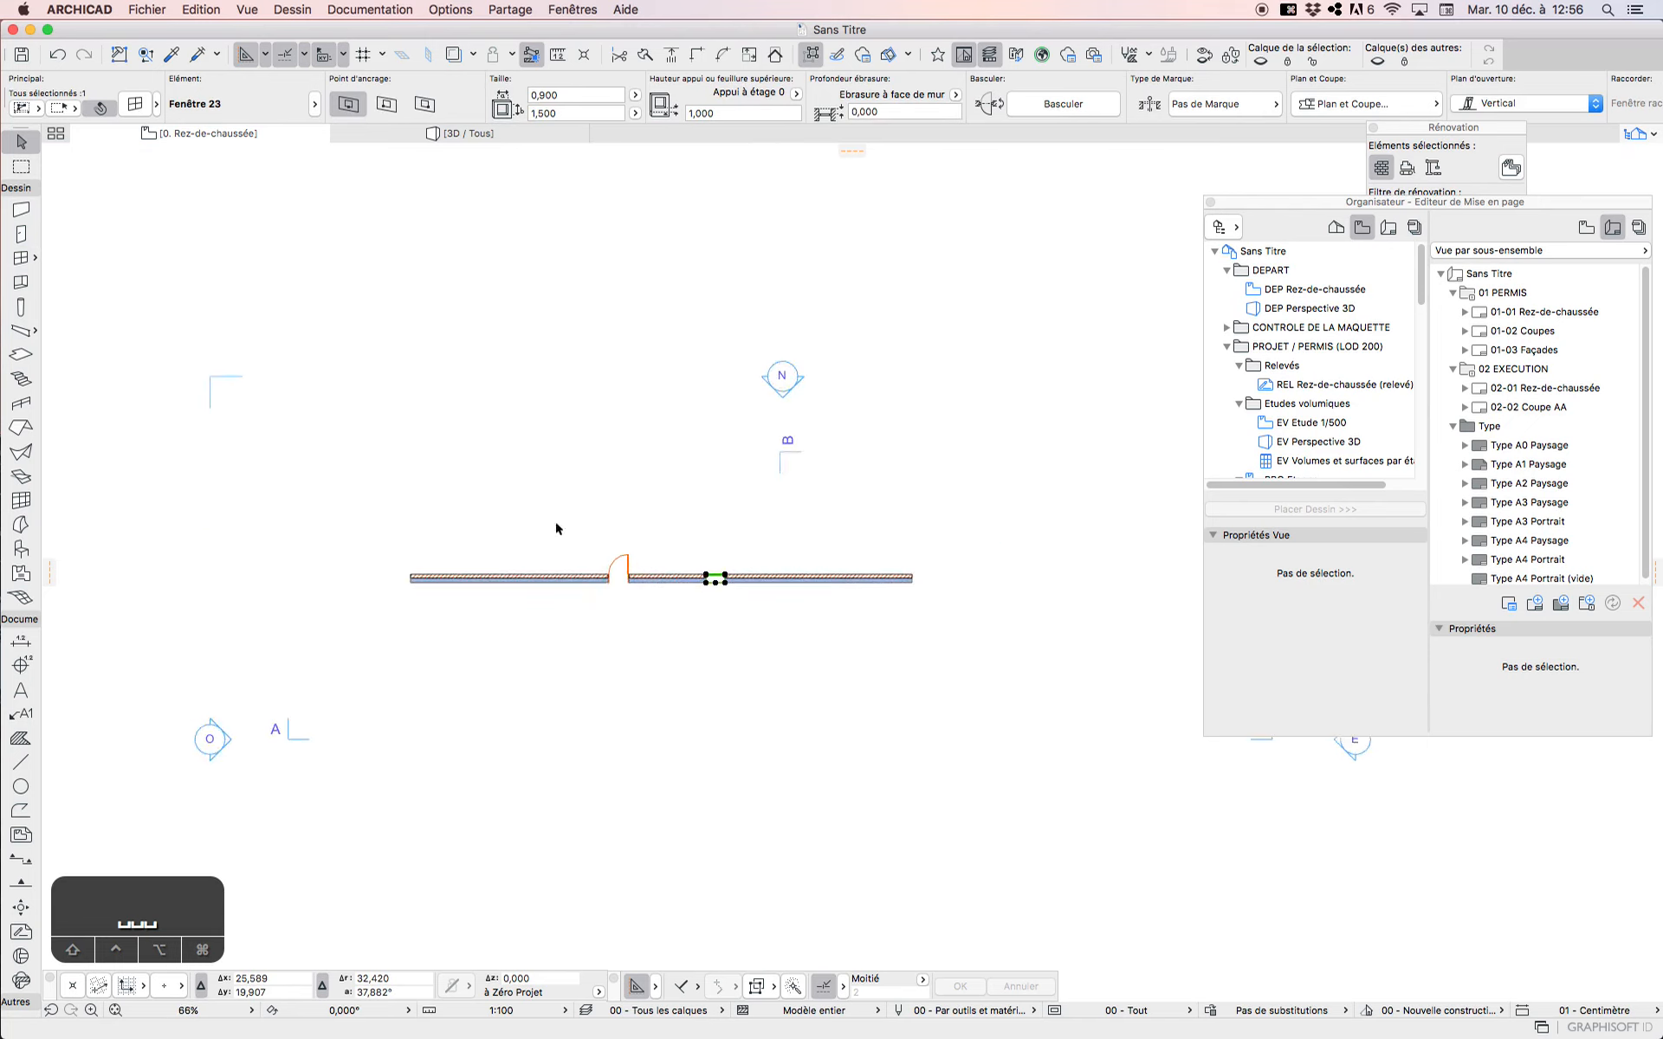
{"action": "scroll", "coordinate": [556, 528], "scroll_direction": "up", "scroll_amount": 5}
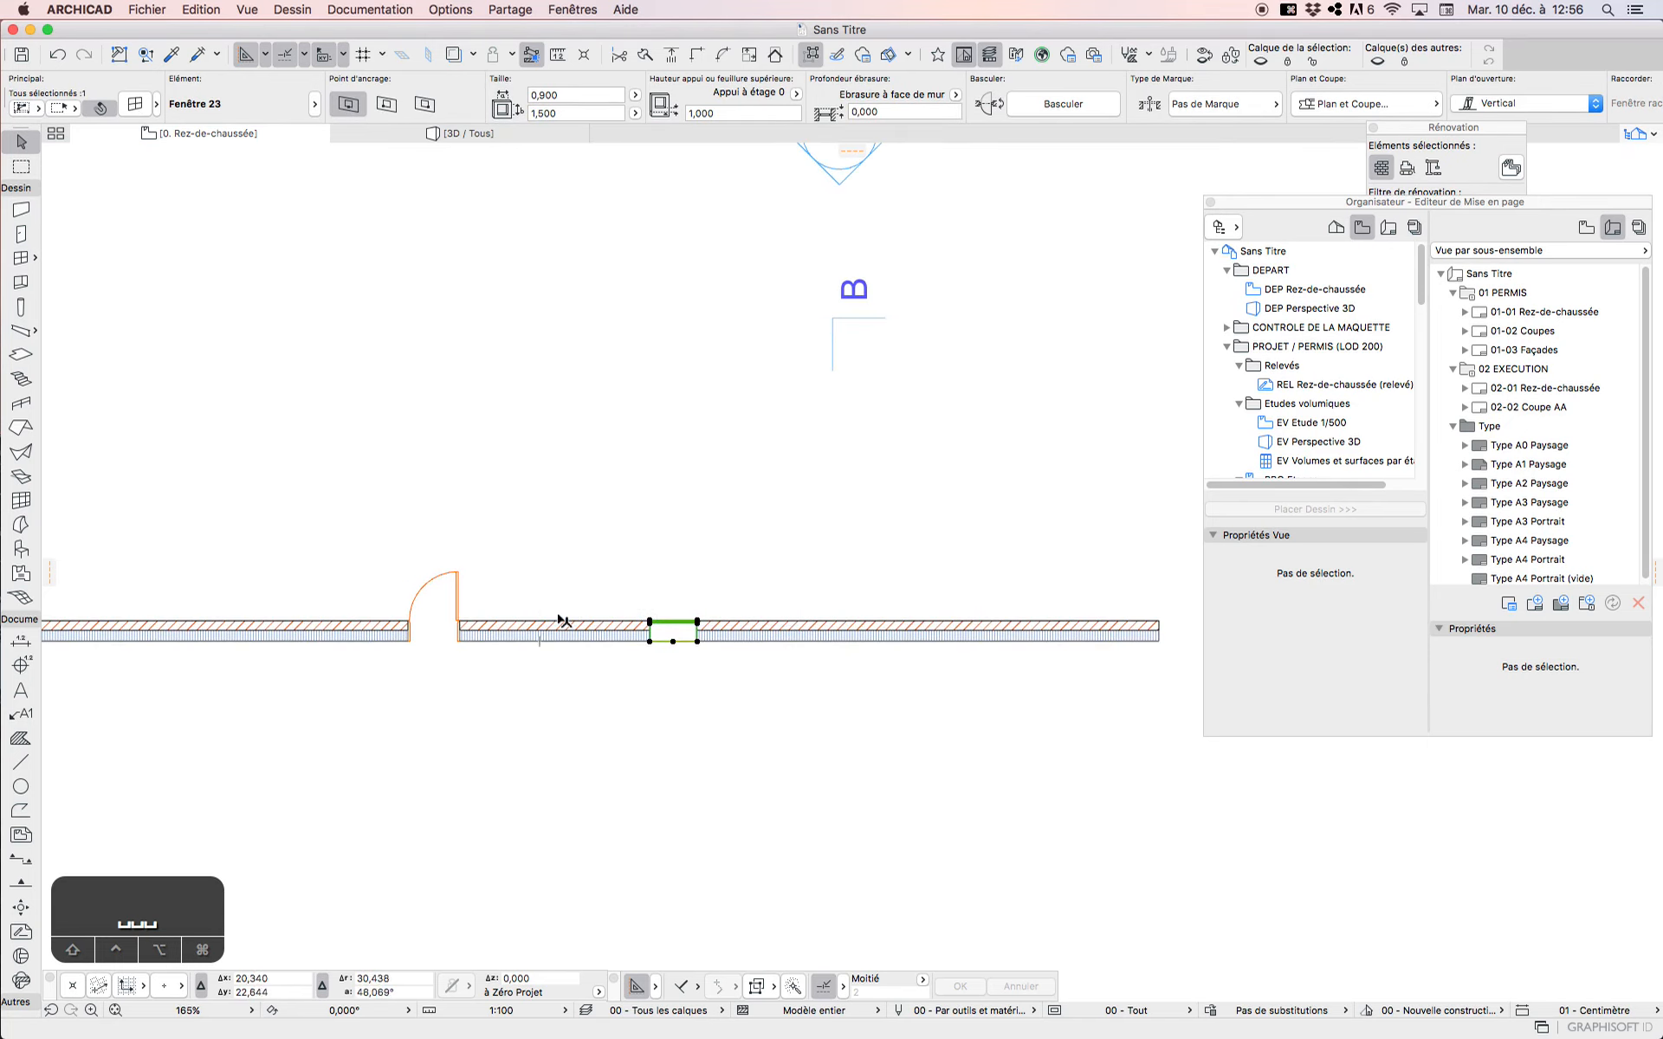
{"action": "scroll", "coordinate": [427, 610], "scroll_direction": "up", "scroll_amount": 3}
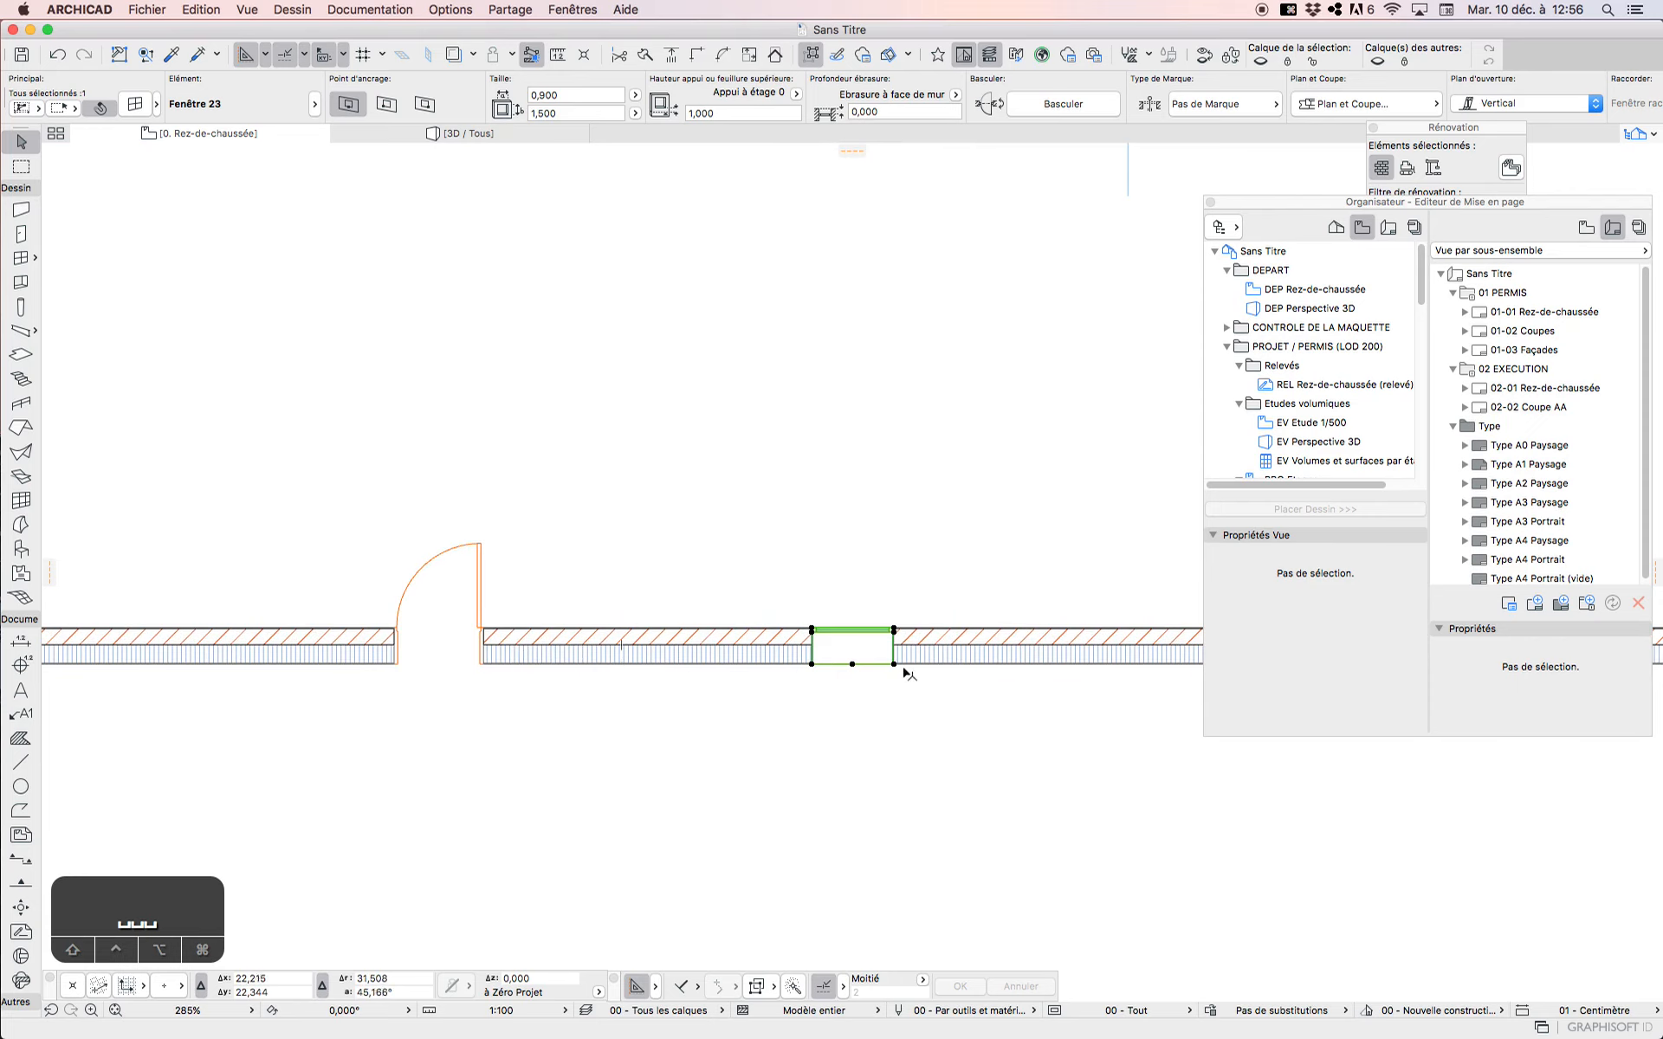
{"action": "scroll", "coordinate": [902, 669], "scroll_direction": "down", "scroll_amount": 2}
{"action": "scroll", "coordinate": [683, 678], "scroll_direction": "up", "scroll_amount": 3}
{"action": "scroll", "coordinate": [489, 485], "scroll_direction": "down", "scroll_amount": 1}
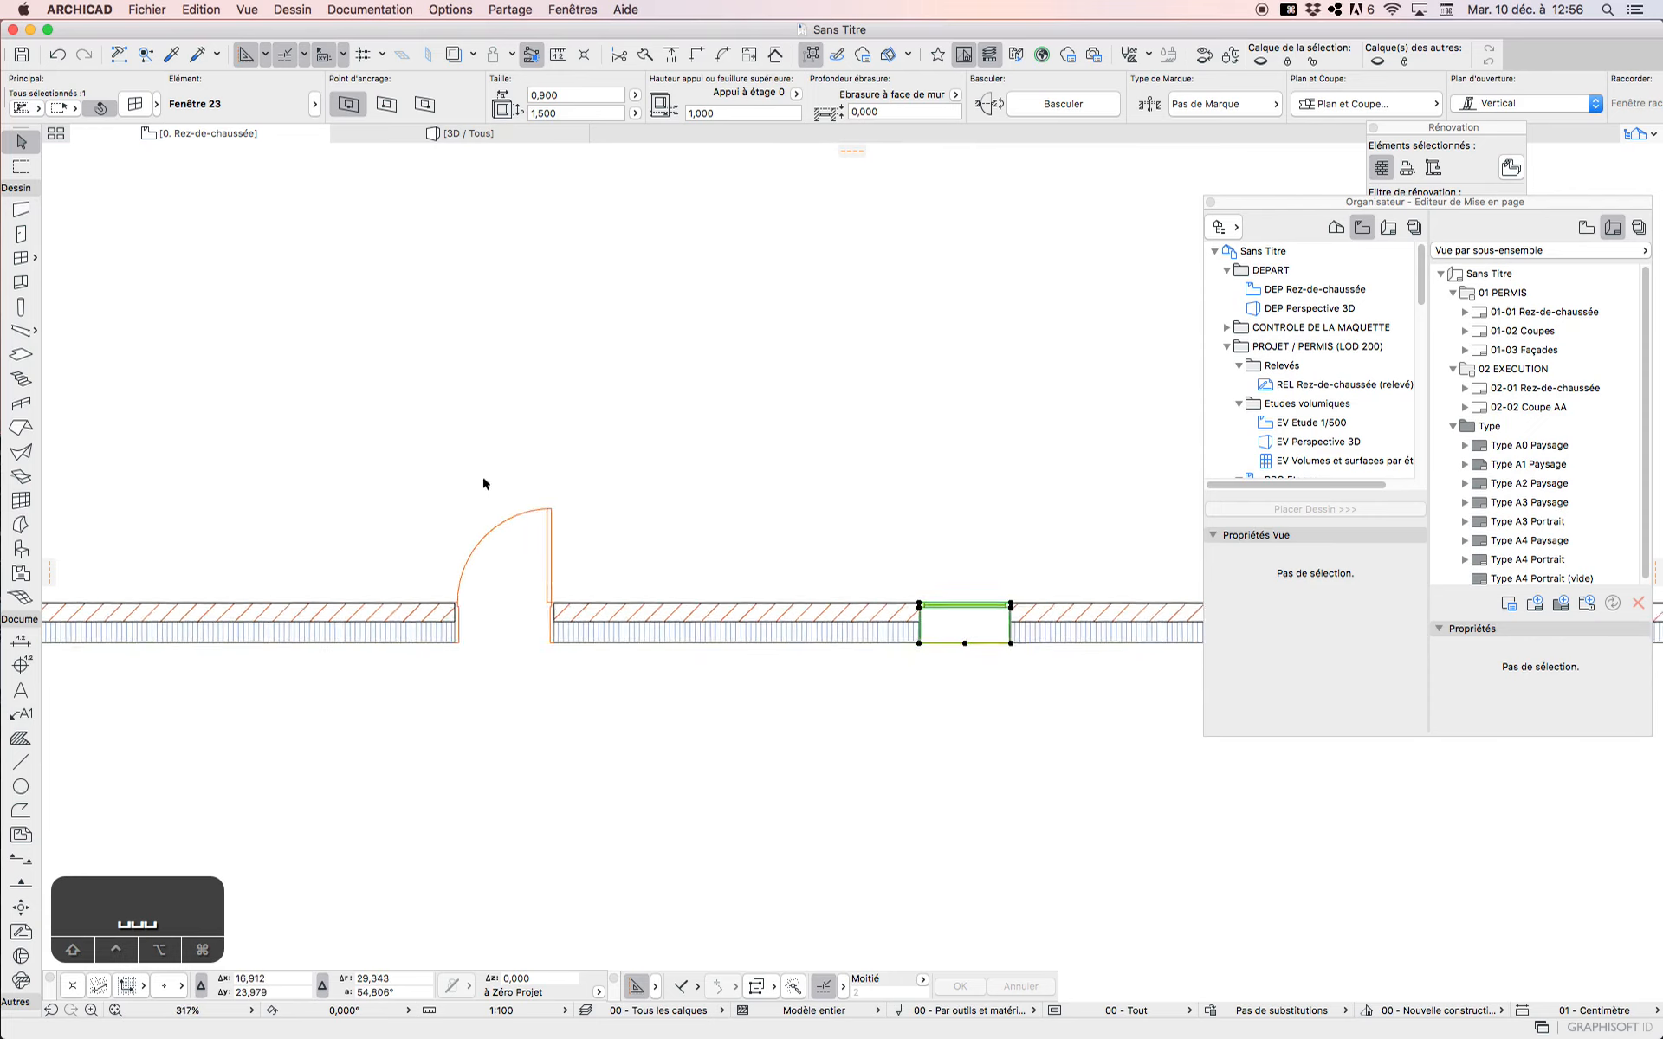
{"action": "scroll", "coordinate": [850, 571], "scroll_direction": "down", "scroll_amount": 2}
{"action": "scroll", "coordinate": [942, 579], "scroll_direction": "up", "scroll_amount": 2}
{"action": "scroll", "coordinate": [943, 579], "scroll_direction": "down", "scroll_amount": 2}
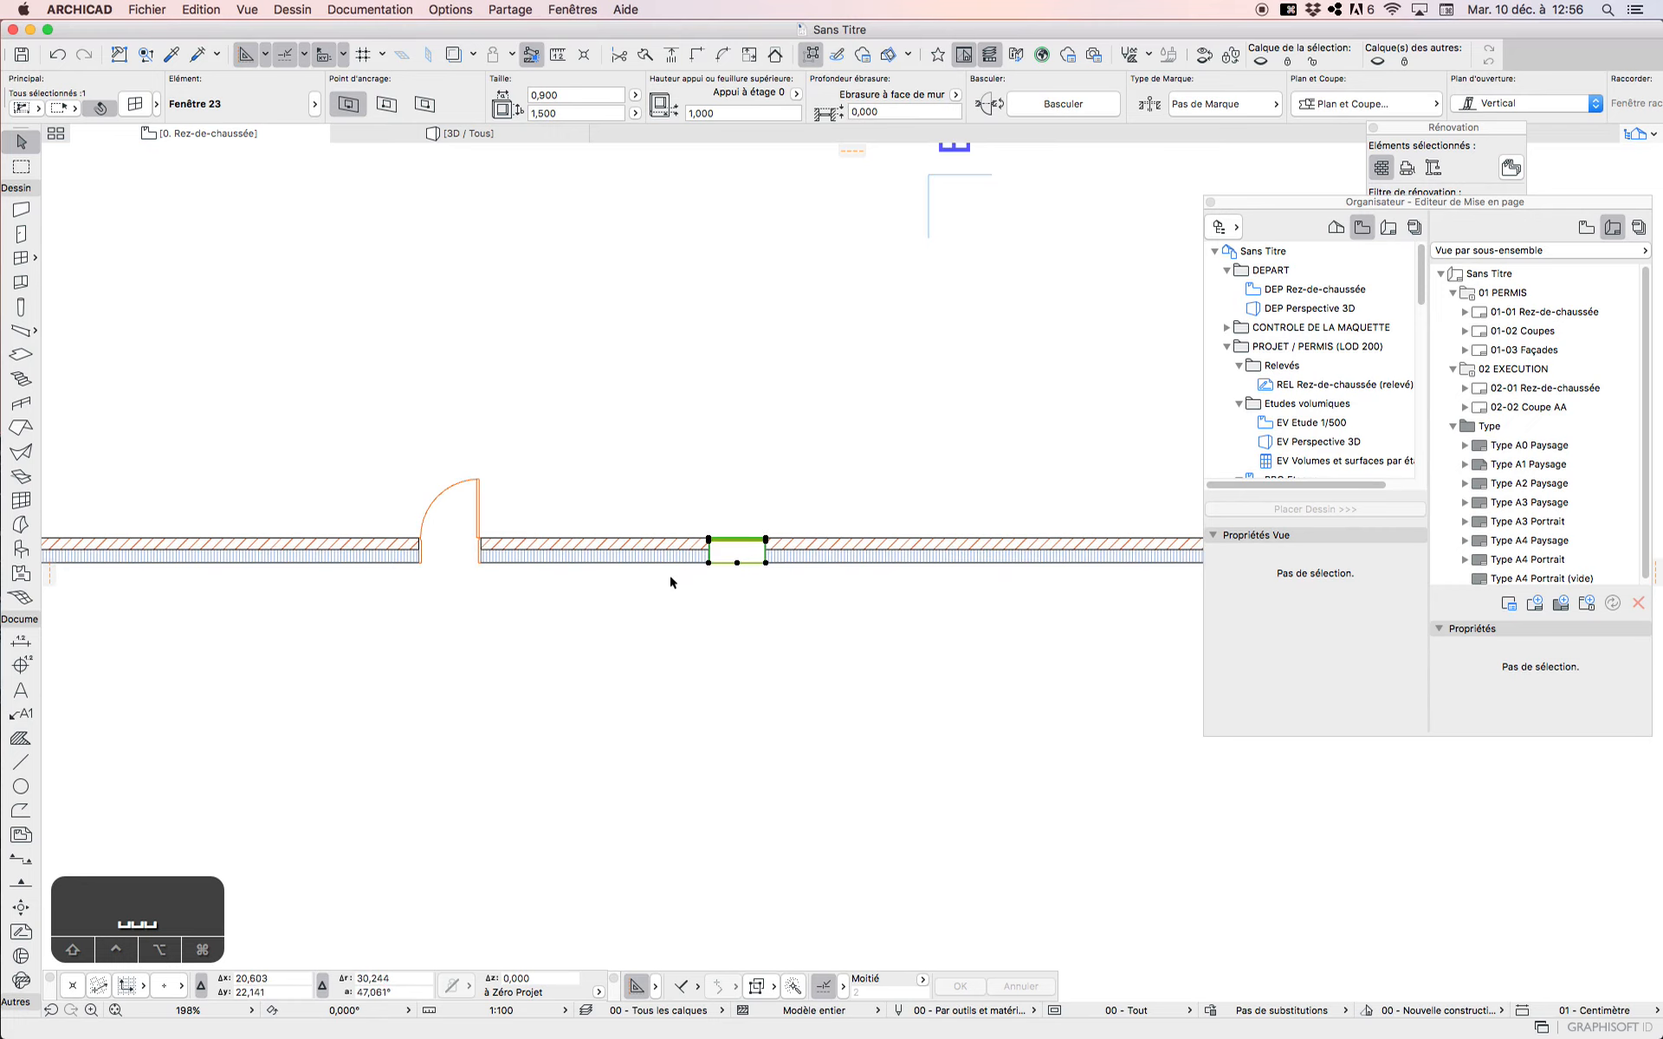
{"action": "scroll", "coordinate": [435, 537], "scroll_direction": "up", "scroll_amount": 4}
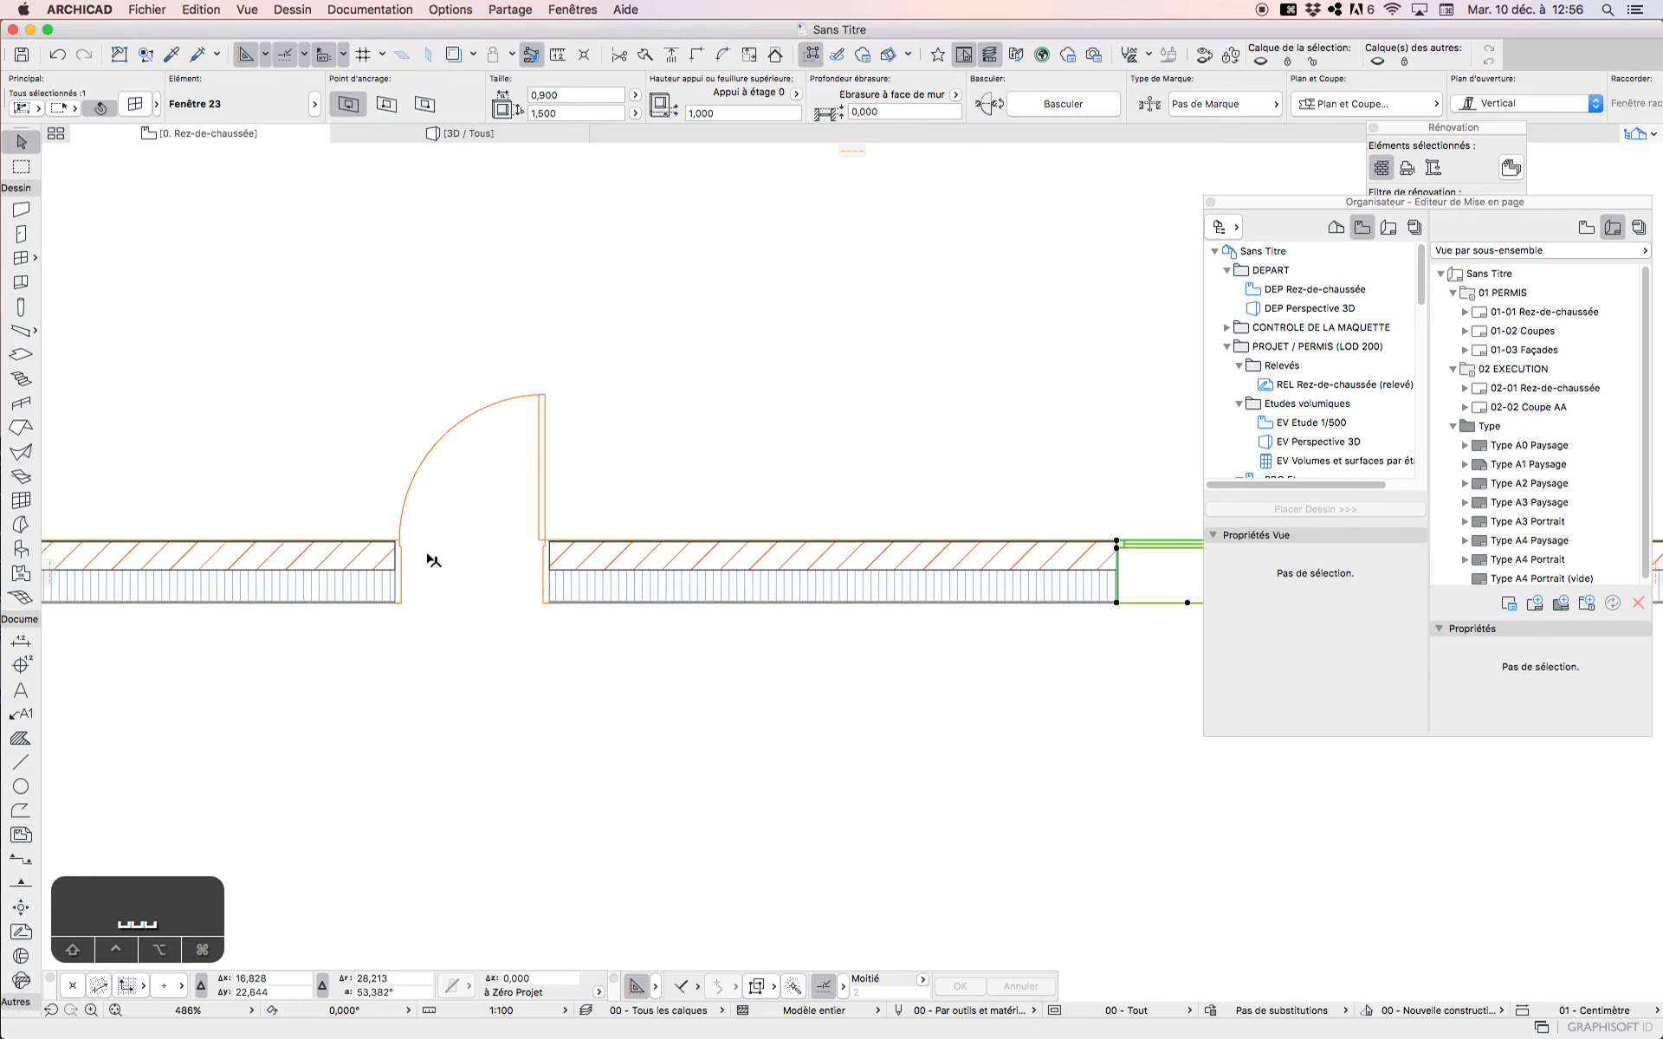
{"action": "scroll", "coordinate": [433, 560], "scroll_direction": "down", "scroll_amount": 2}
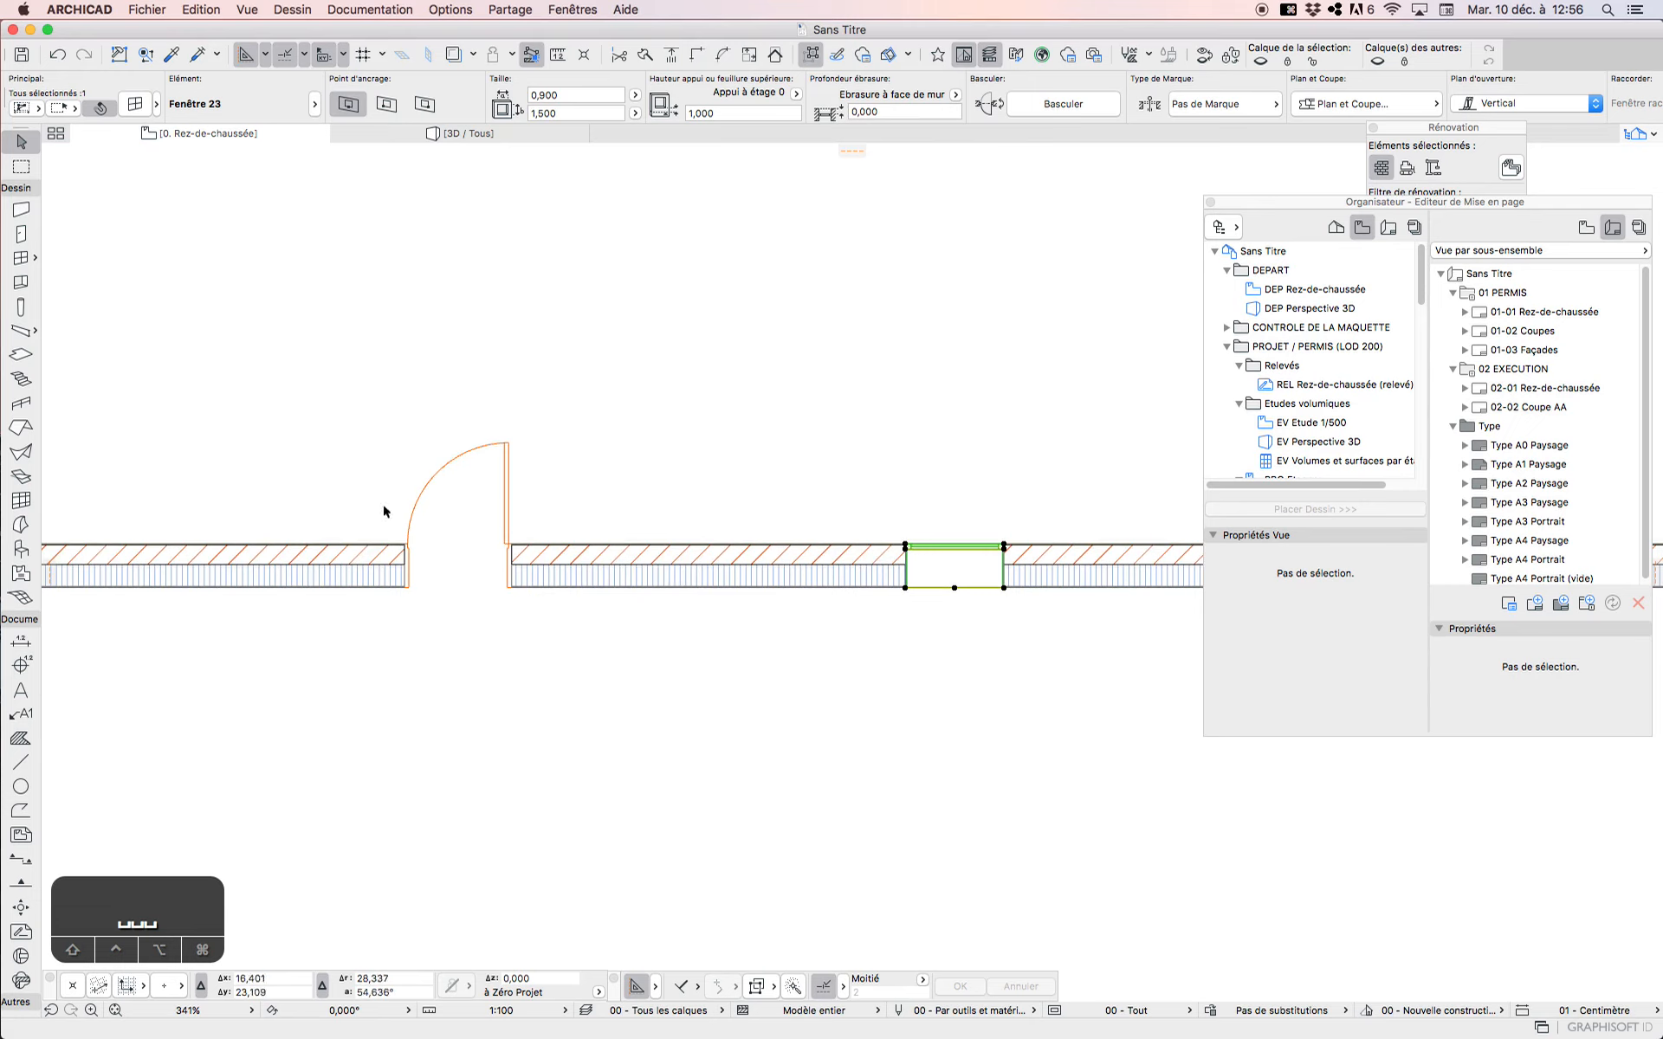
Select the door, the wall and the window one after another to compare their layer settings, then clear the selection.
{"action": "left_click", "coordinate": [513, 445]}
{"action": "scroll", "coordinate": [304, 546], "scroll_direction": "up", "scroll_amount": 3}
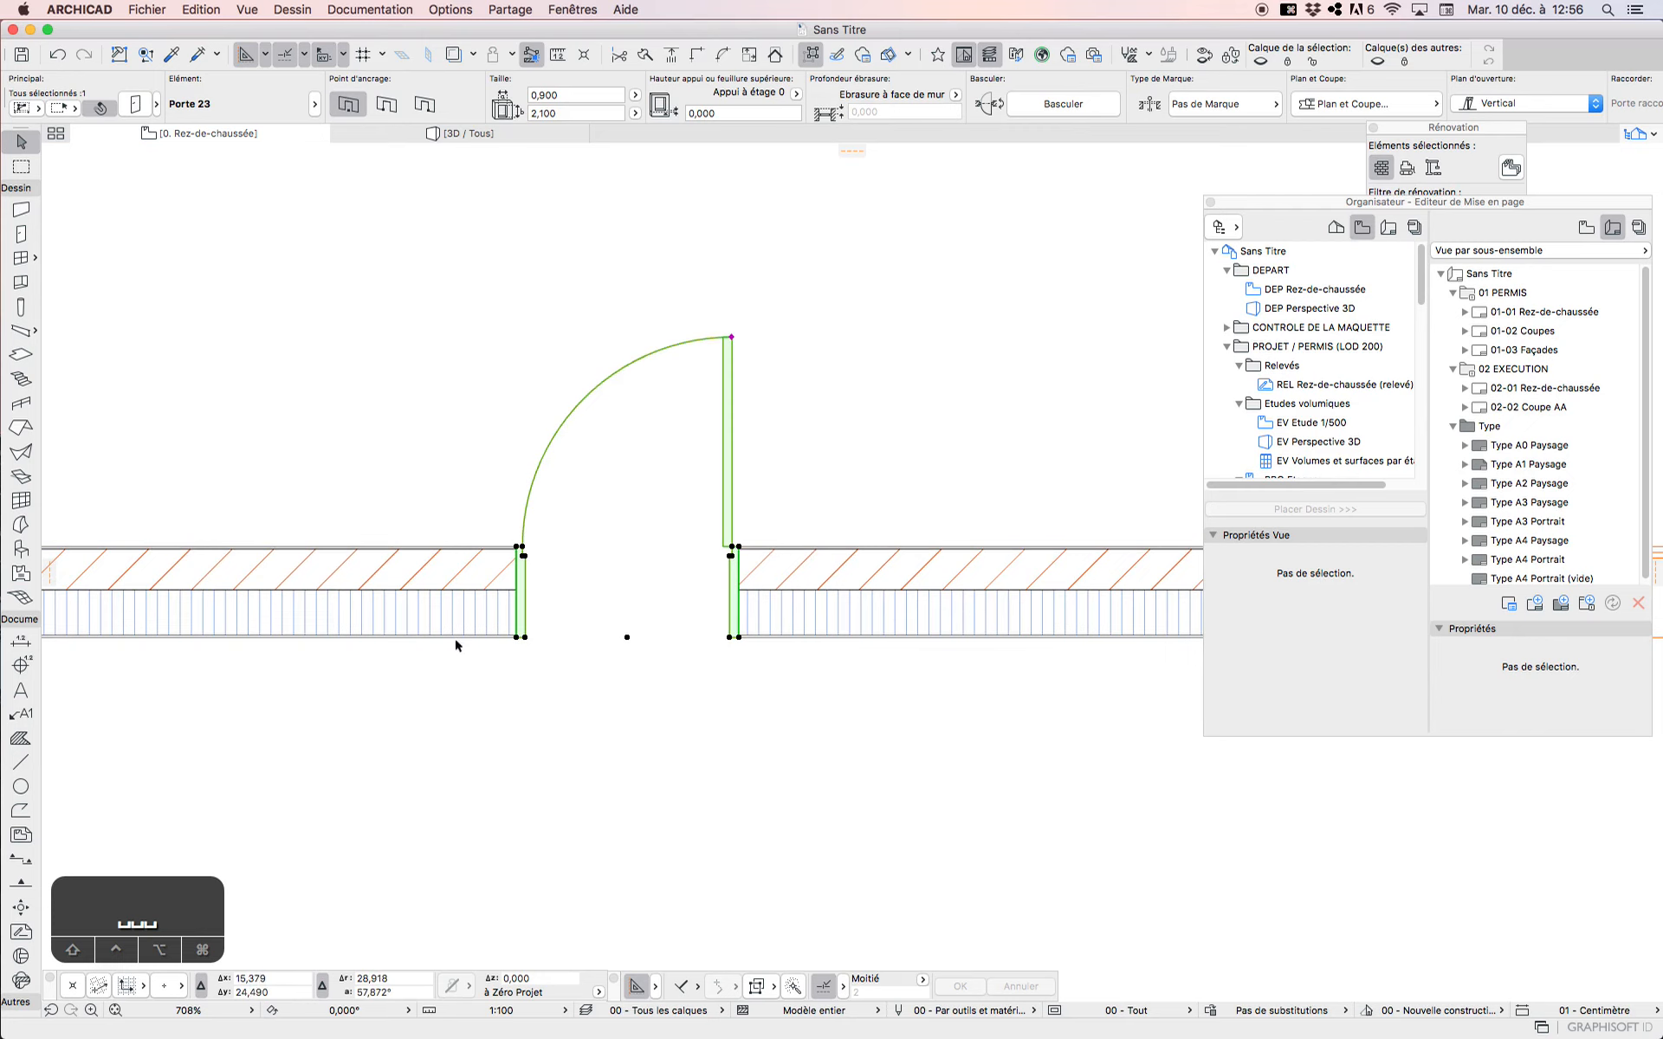
{"action": "left_click", "coordinate": [468, 557]}
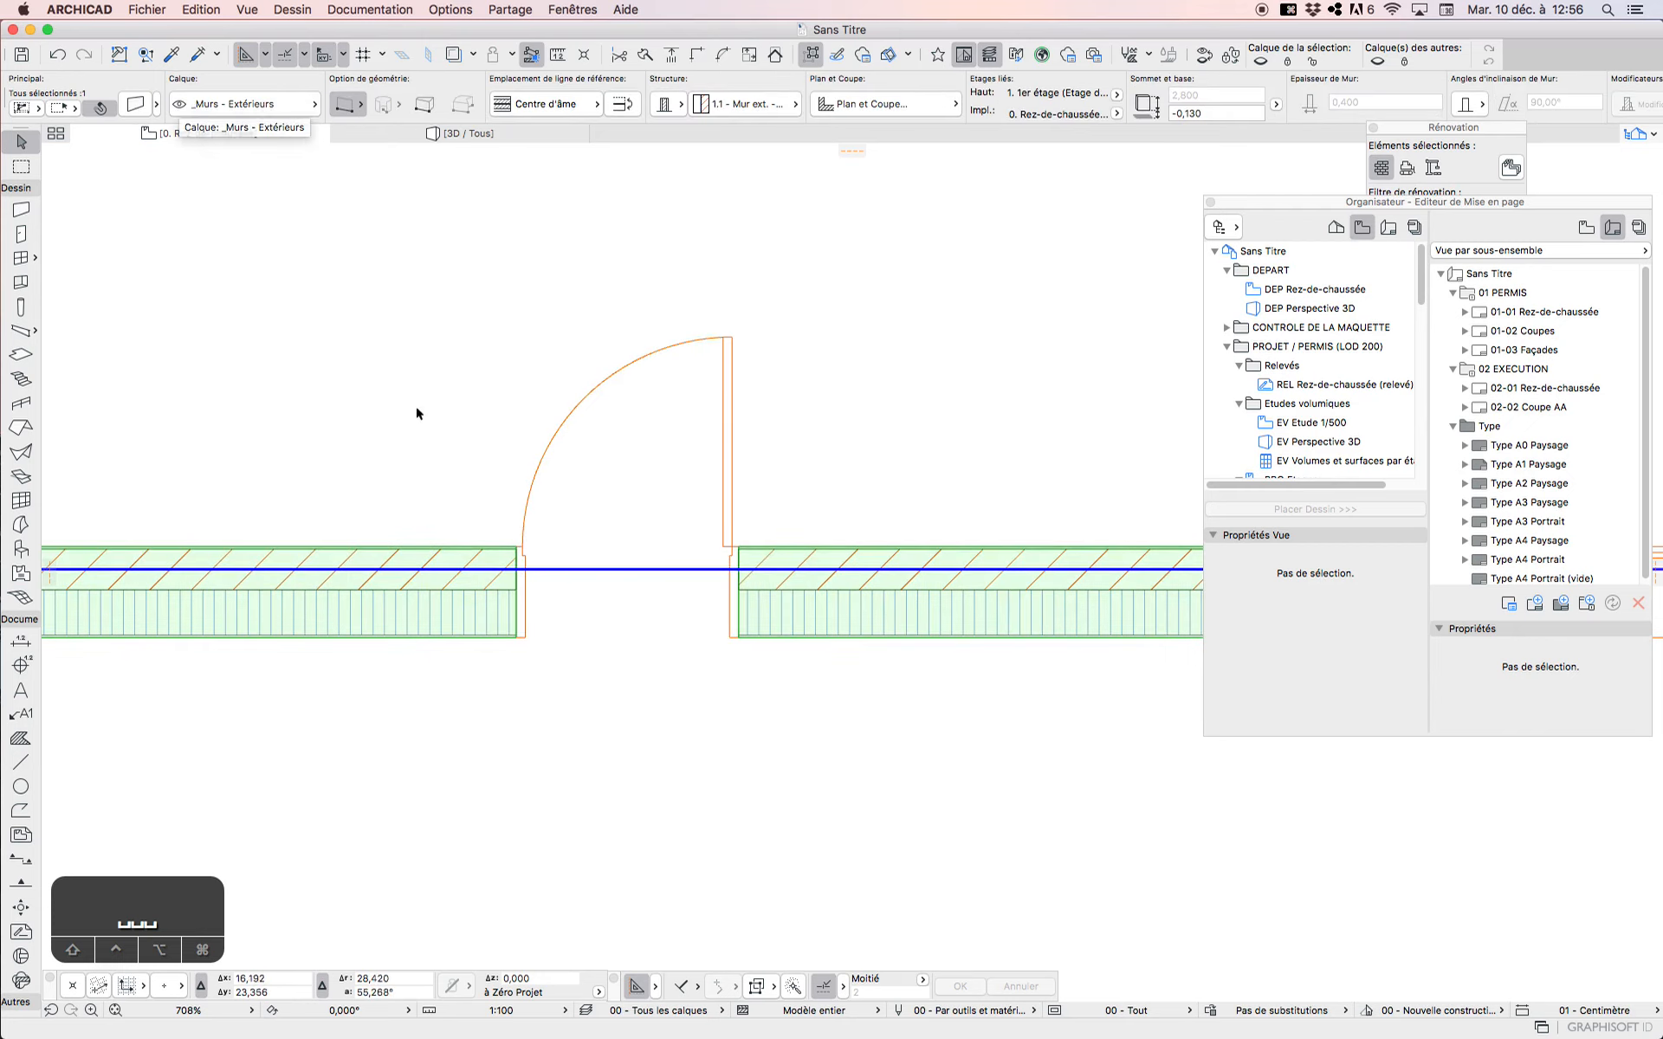
{"action": "left_click", "coordinate": [274, 522]}
{"action": "scroll", "coordinate": [274, 522], "scroll_direction": "down", "scroll_amount": 3}
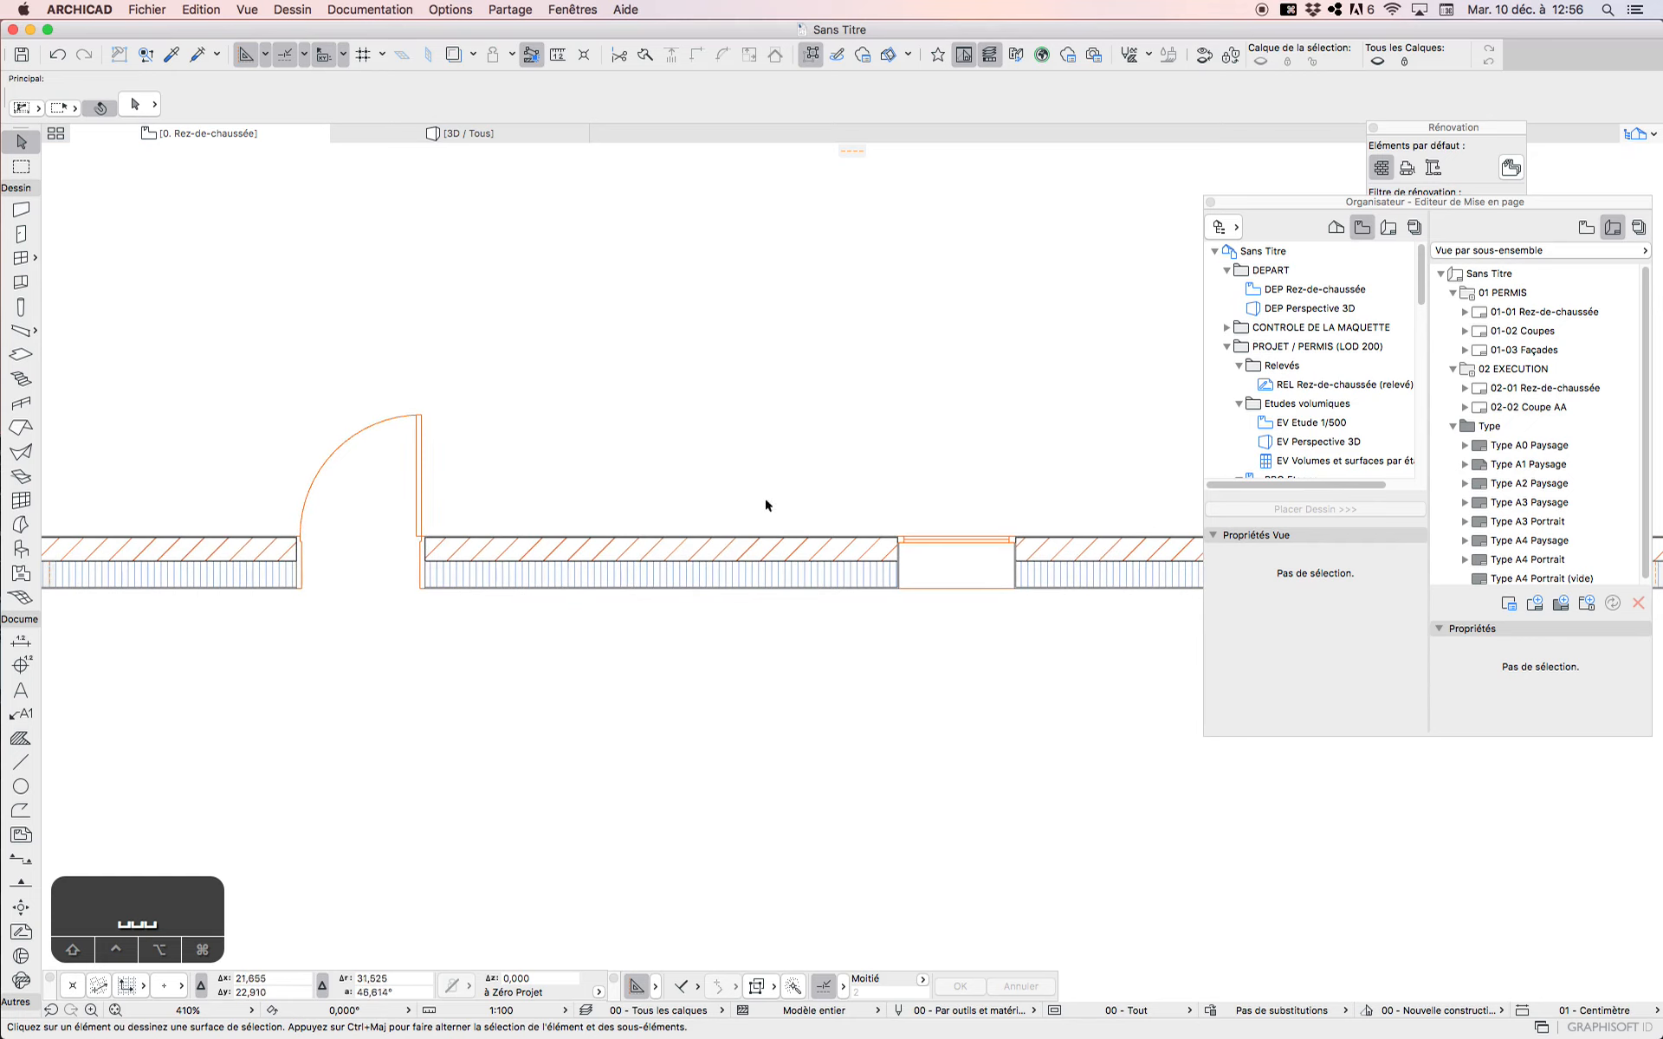
{"action": "left_click", "coordinate": [421, 549]}
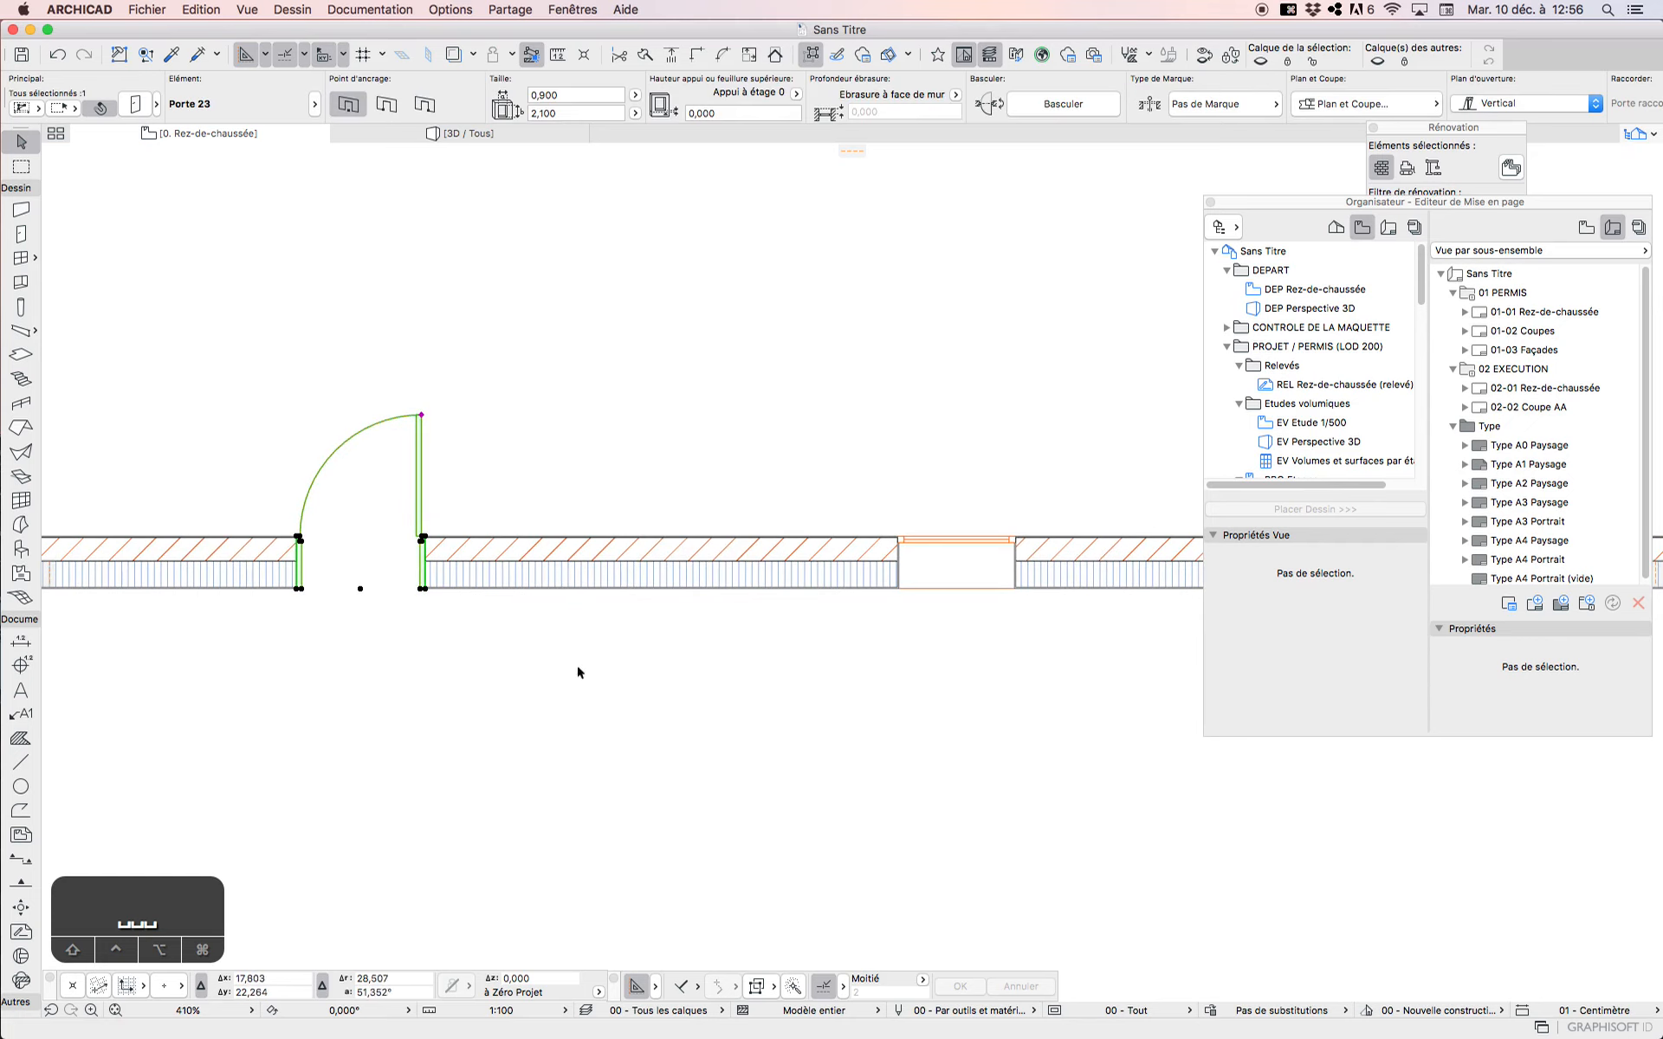
{"action": "left_click", "coordinate": [1013, 542]}
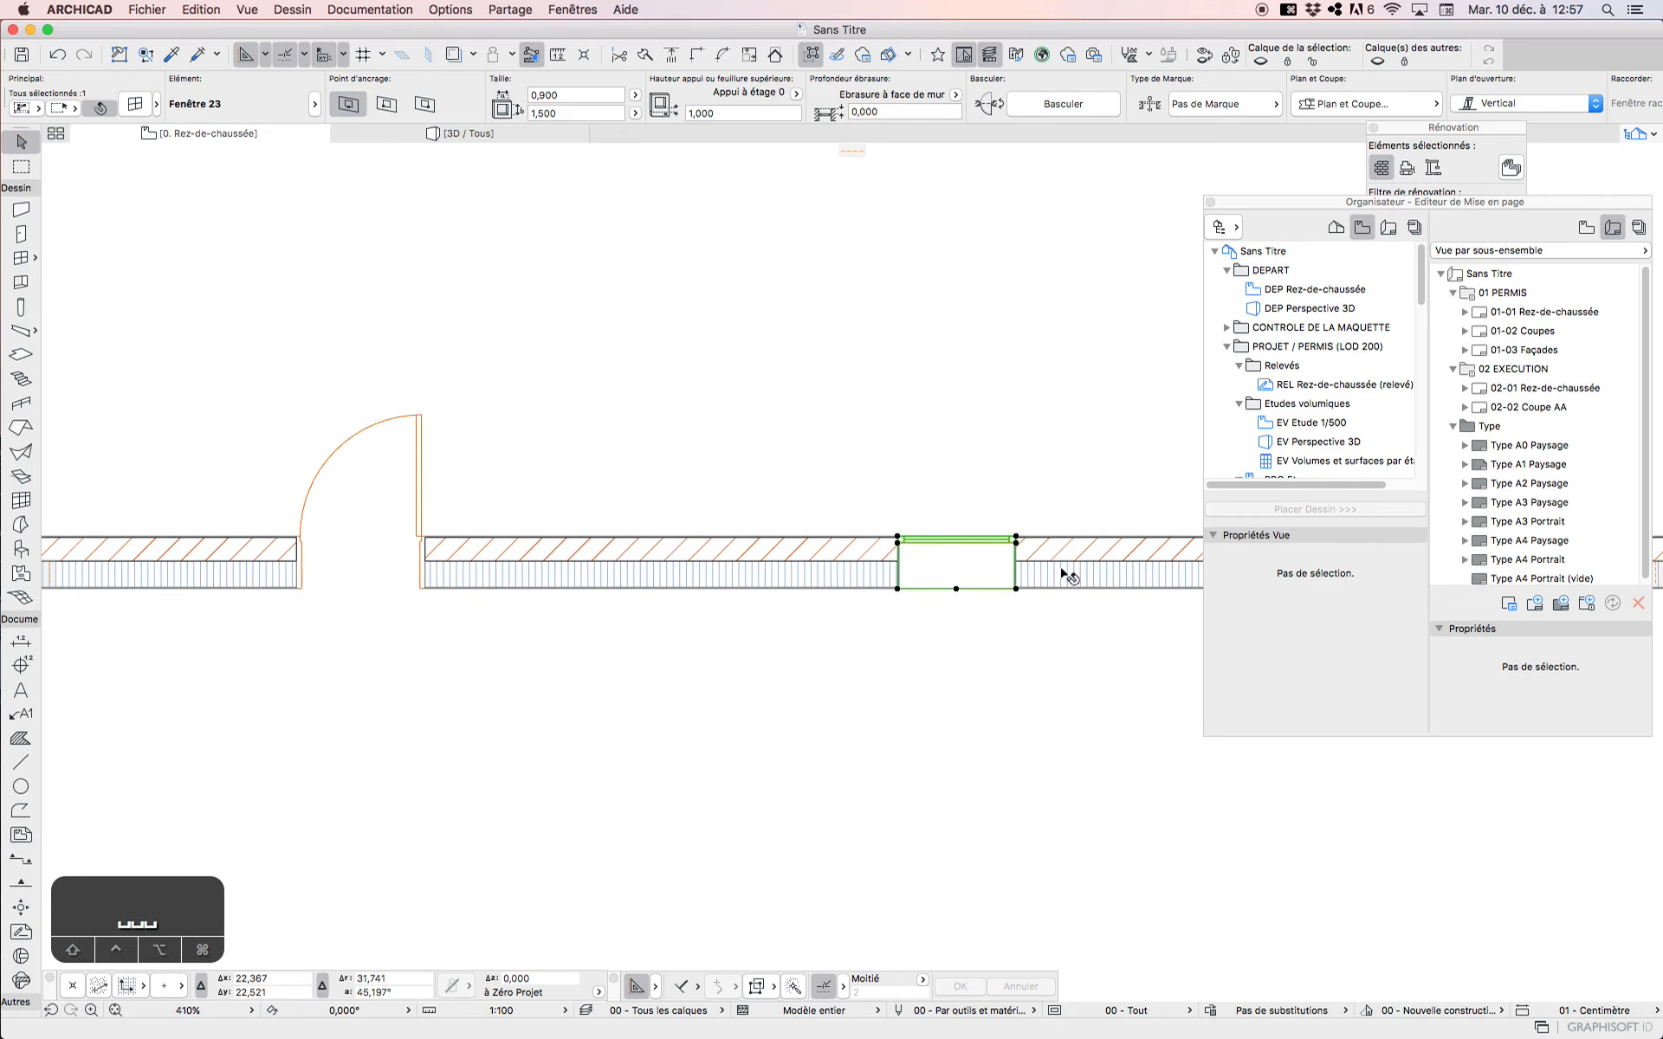
{"action": "scroll", "coordinate": [921, 520], "scroll_direction": "down", "scroll_amount": 3}
{"action": "left_click", "coordinate": [765, 449]}
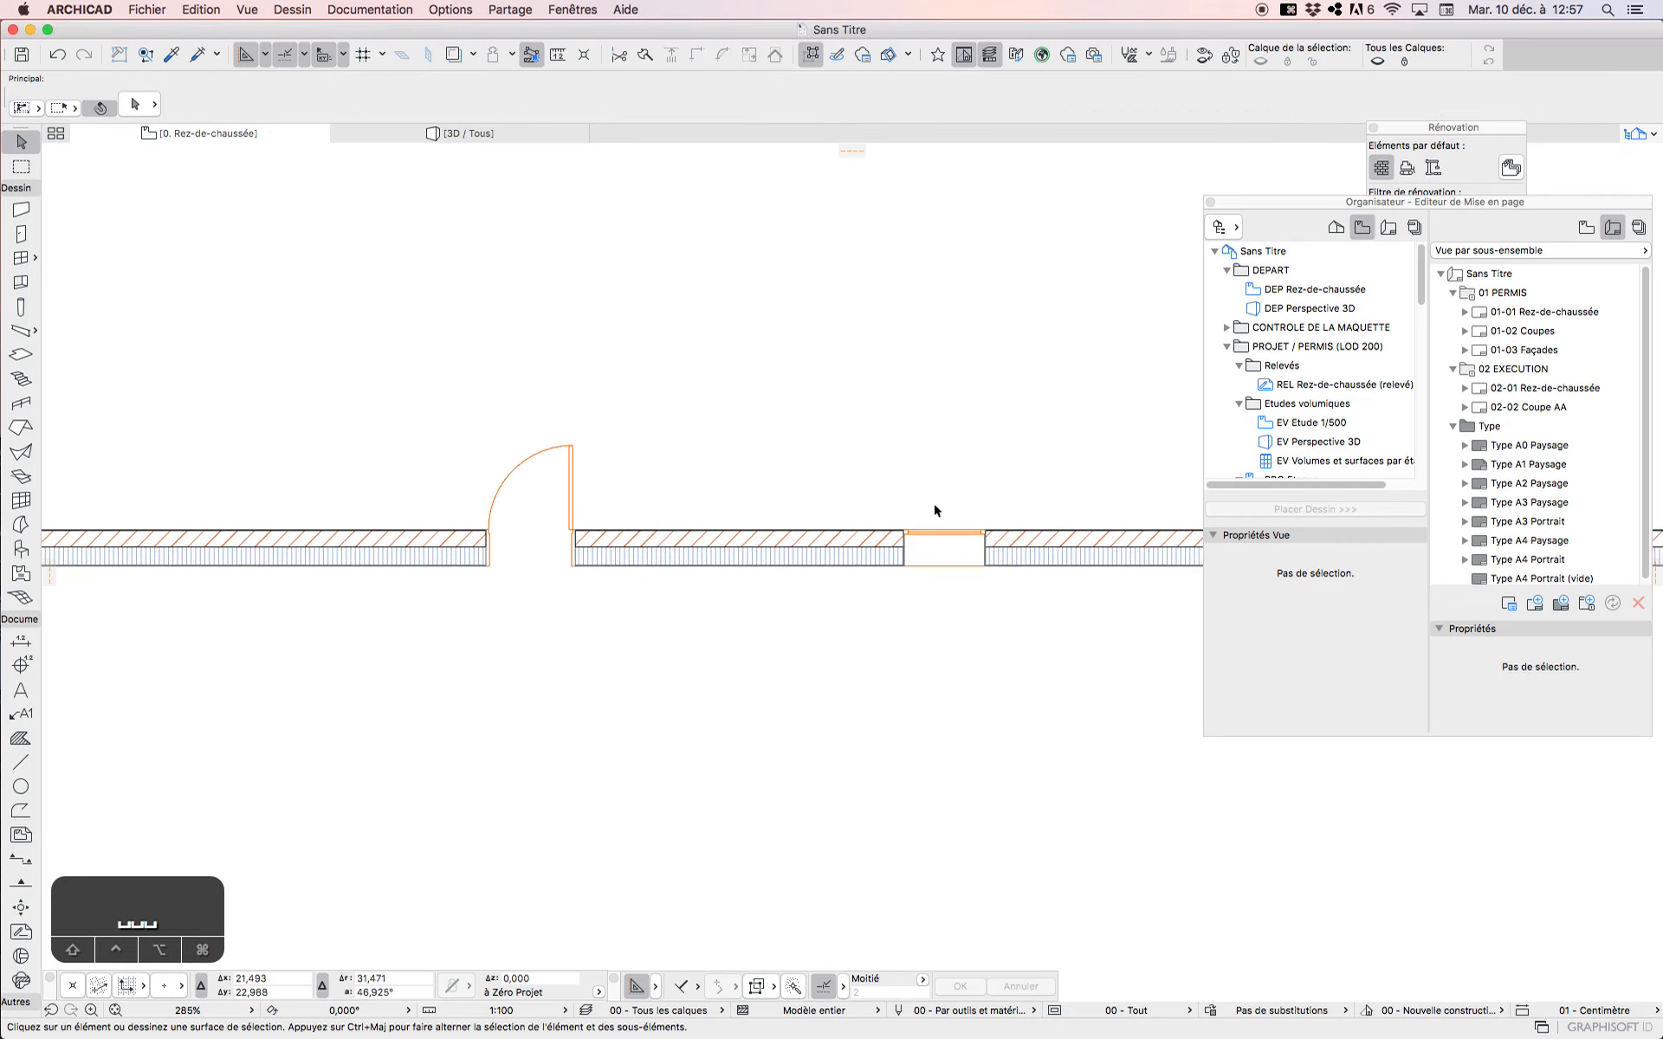
Start saving the plan under a new file and set its format to Fichier DWG.
{"action": "left_click", "coordinate": [146, 9]}
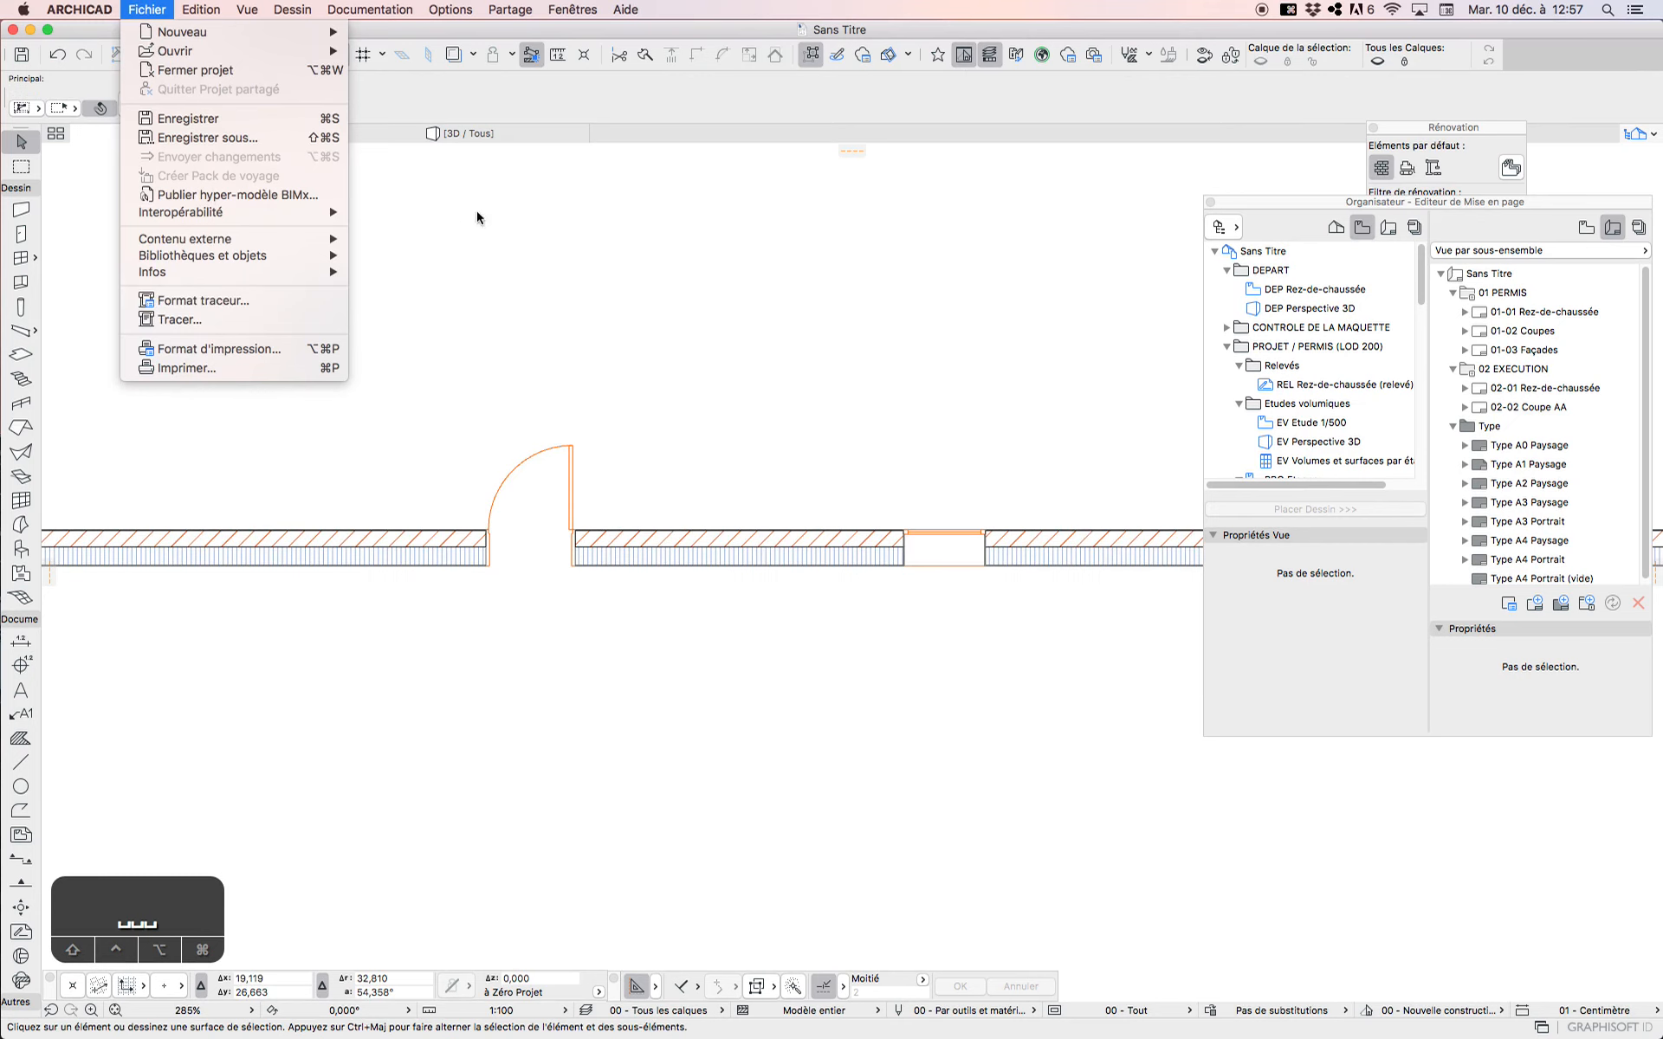
{"action": "left_click", "coordinate": [214, 140]}
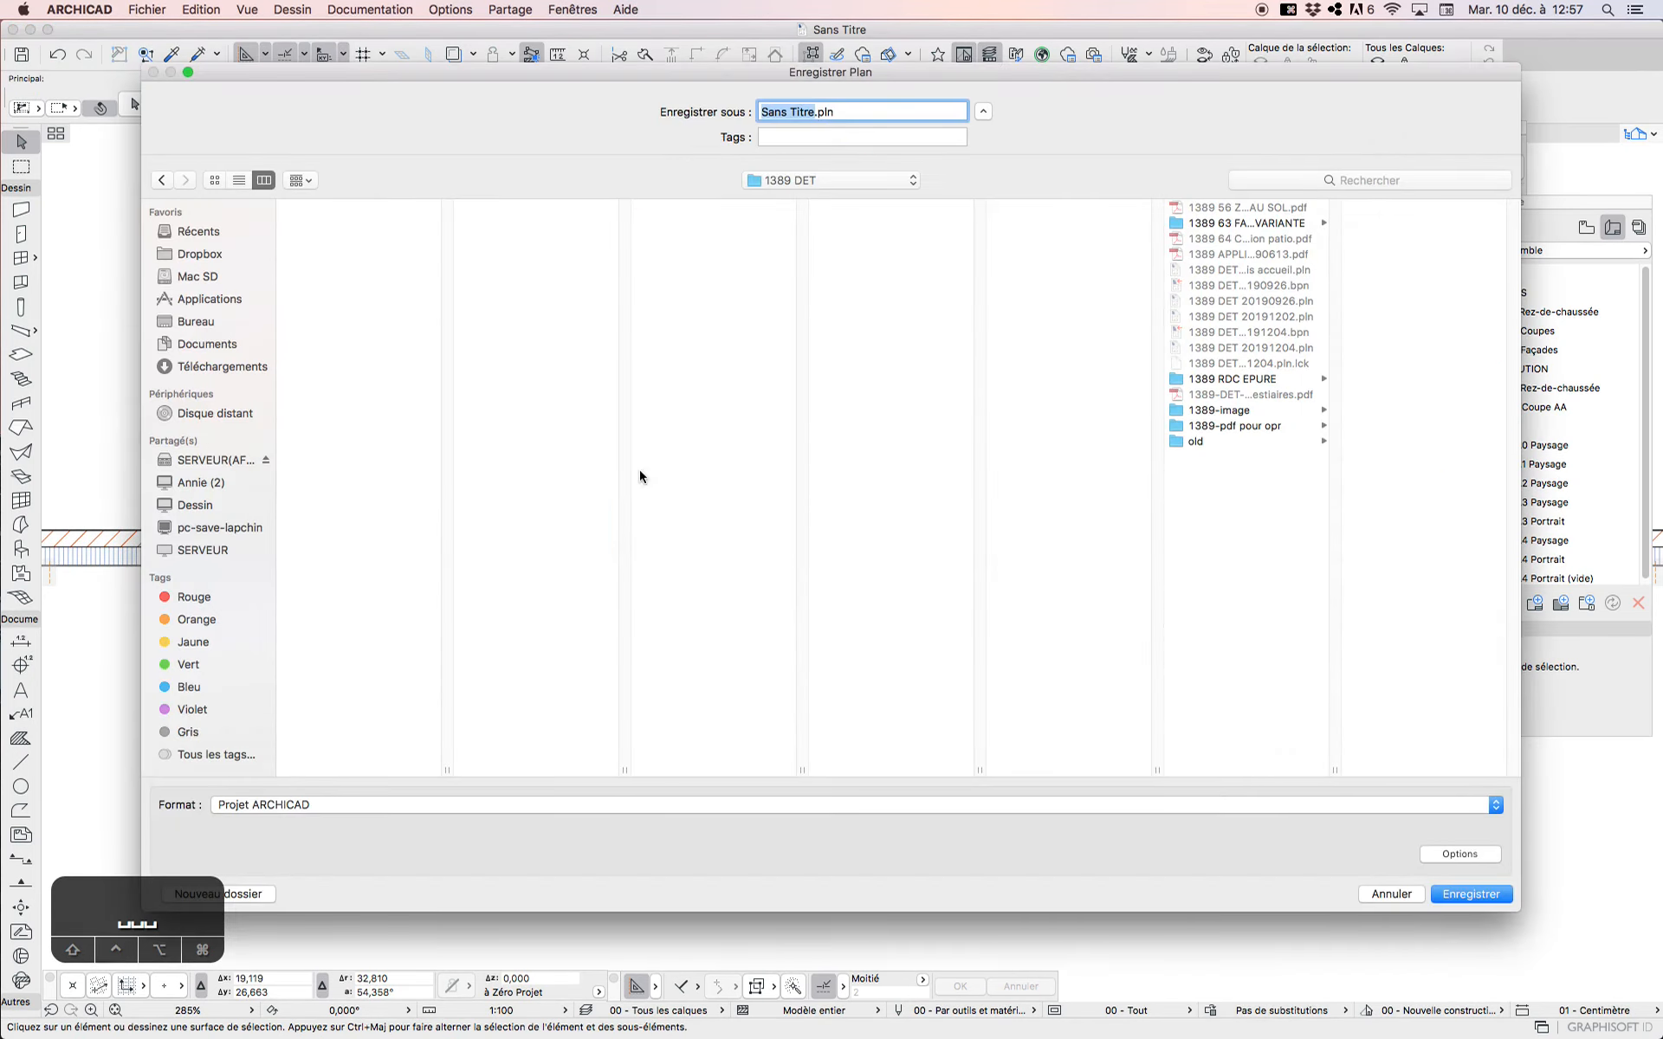
{"action": "left_click", "coordinate": [388, 805]}
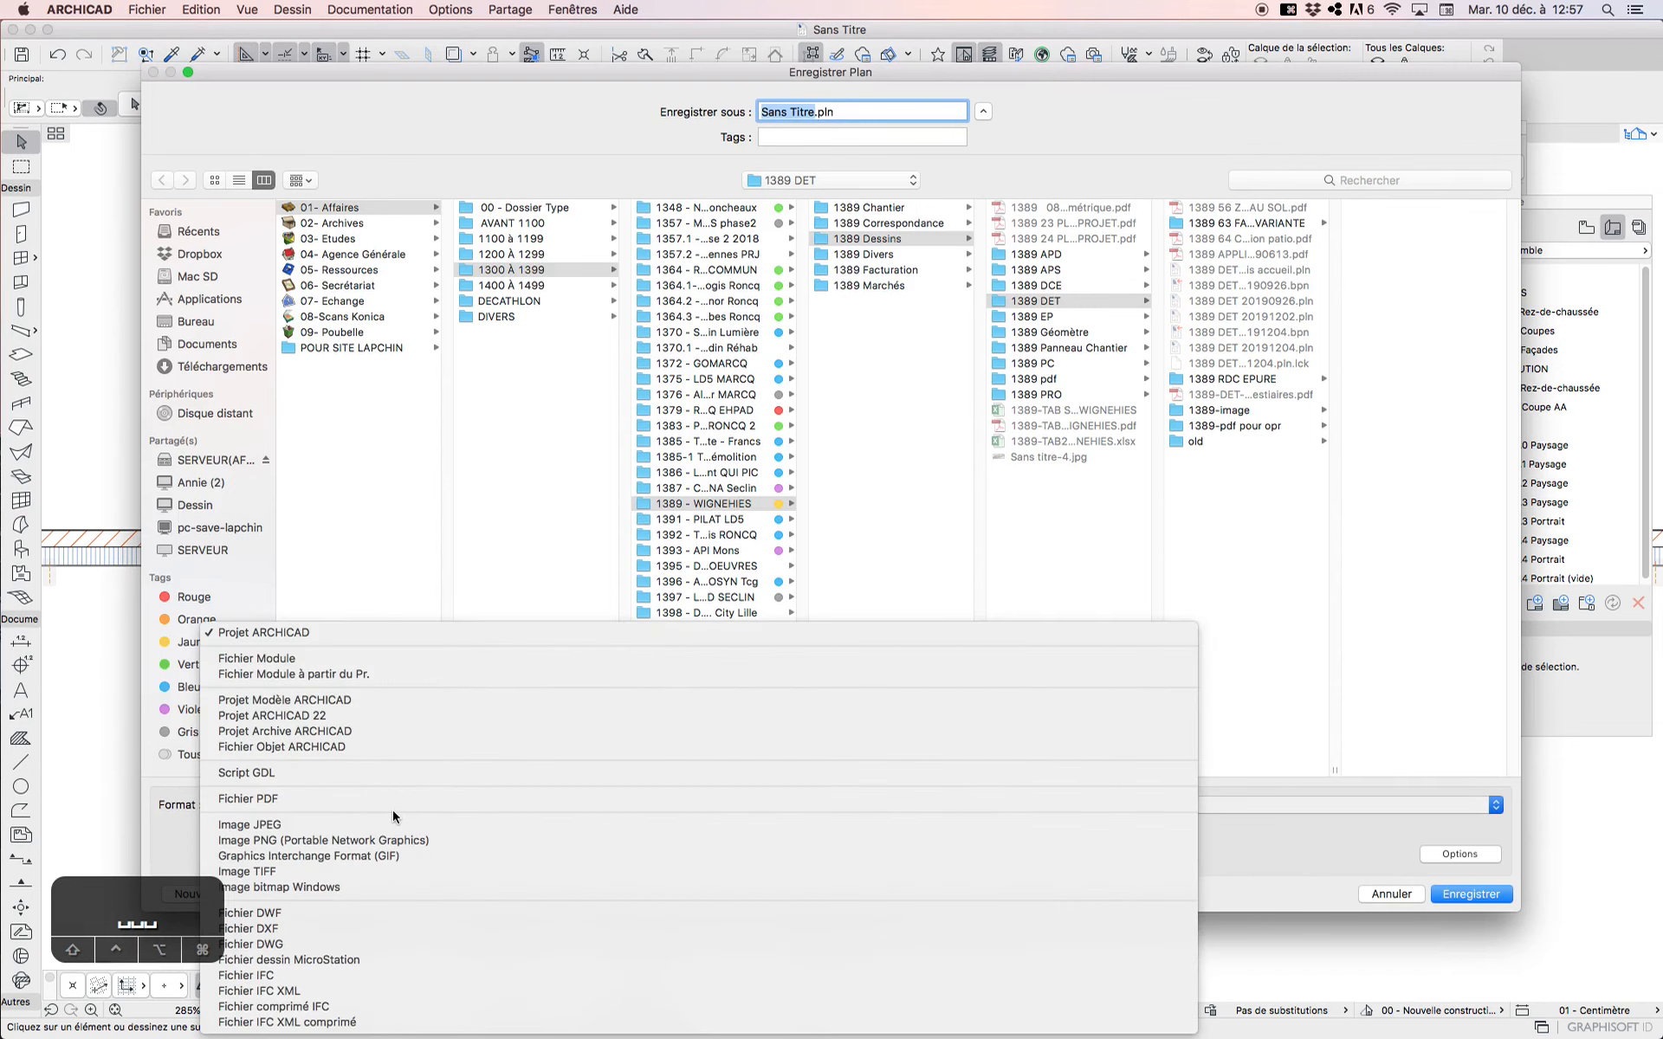
{"action": "left_click", "coordinate": [312, 944]}
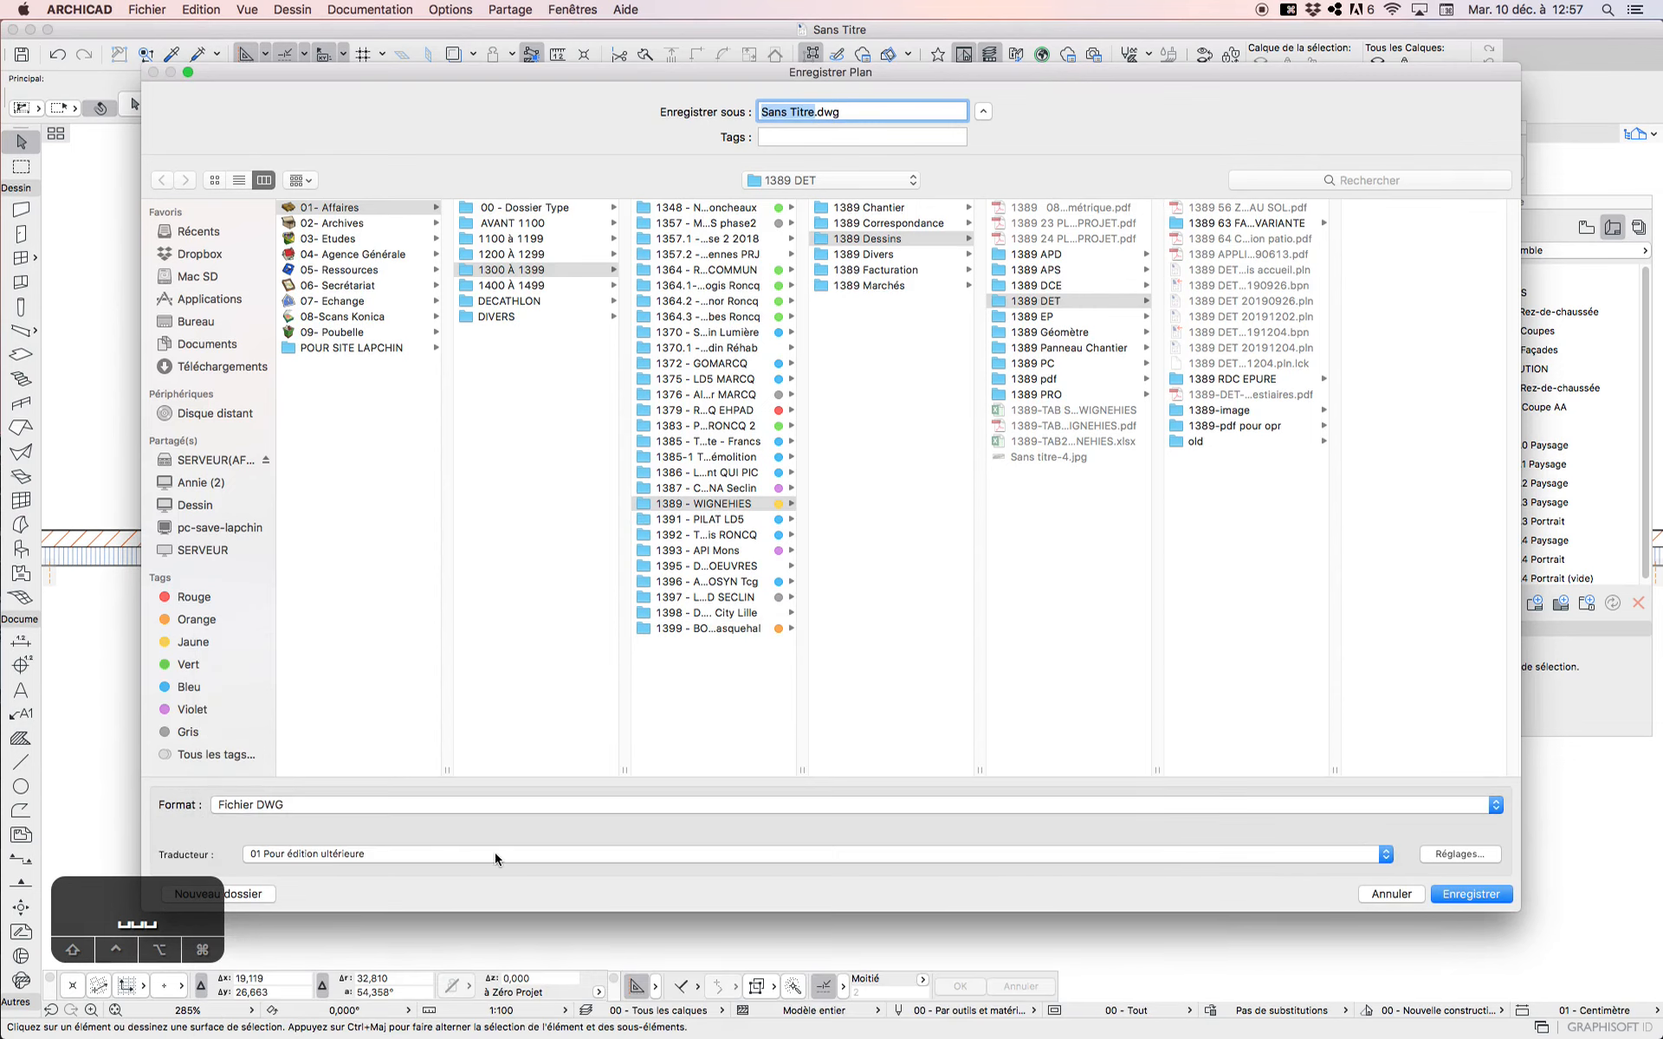
Open the 01 Pour édition ultérieure translator's configuration and examine its miscellaneous, saving and layer method (Méthodes) settings.
{"action": "left_click", "coordinate": [1461, 854]}
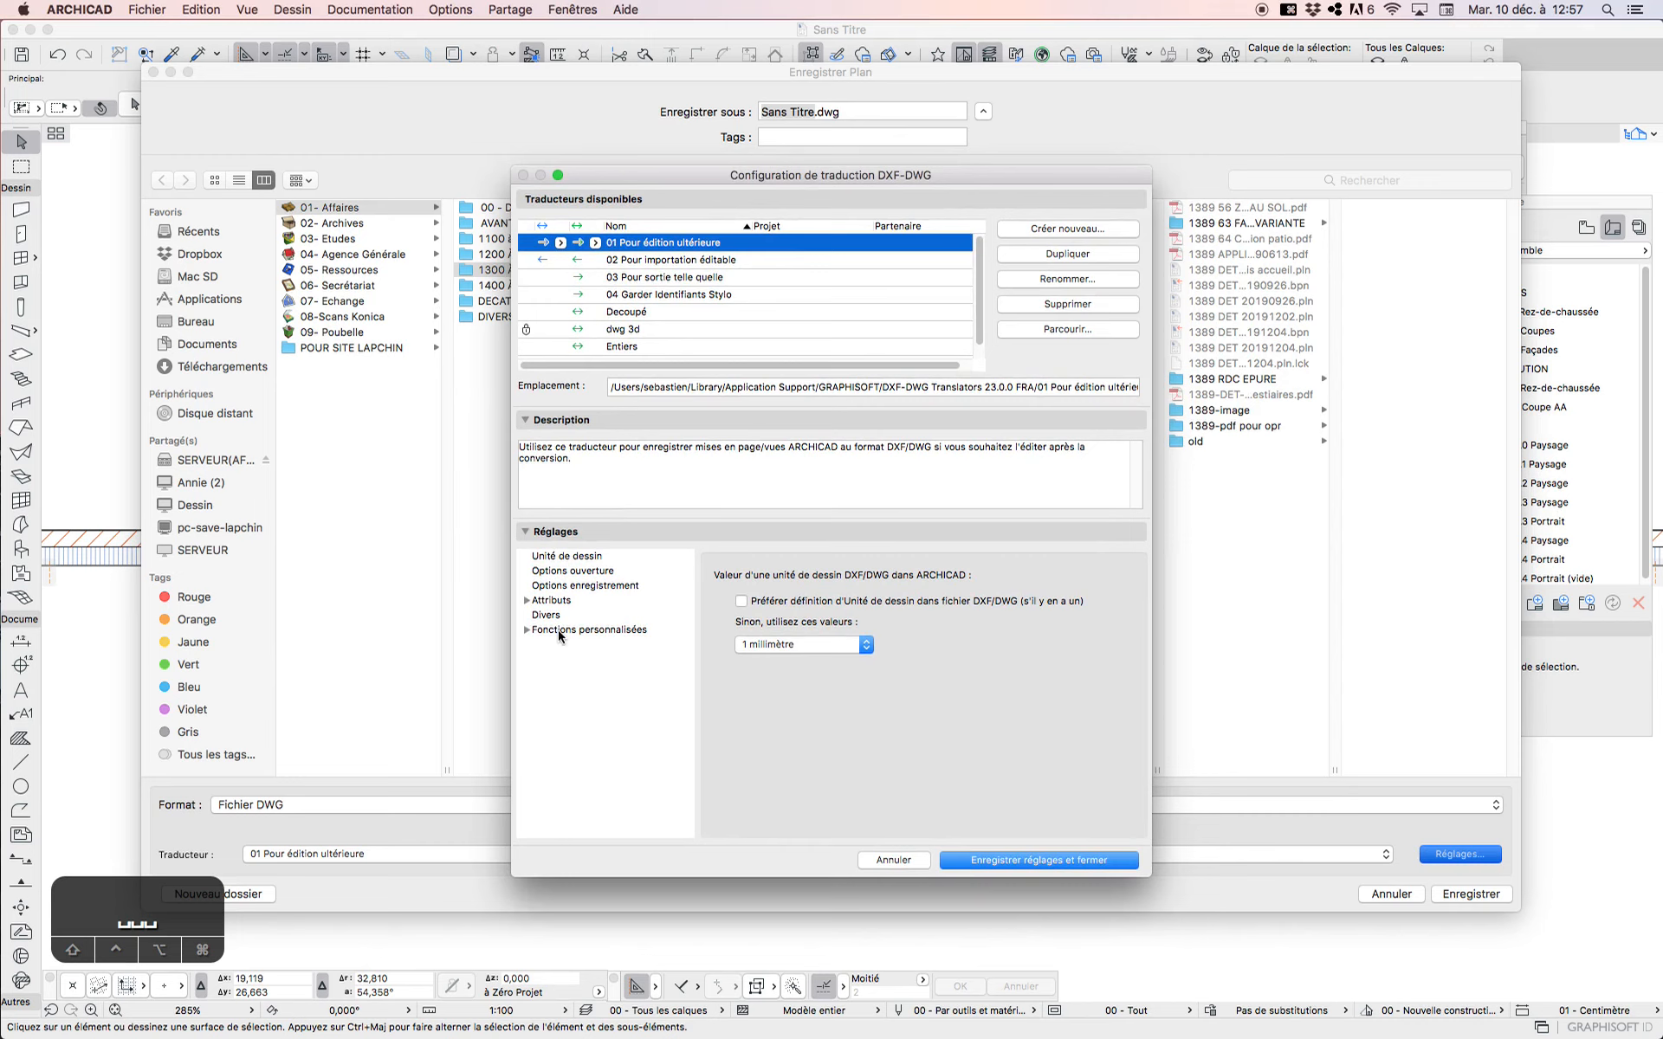
{"action": "left_click", "coordinate": [522, 596]}
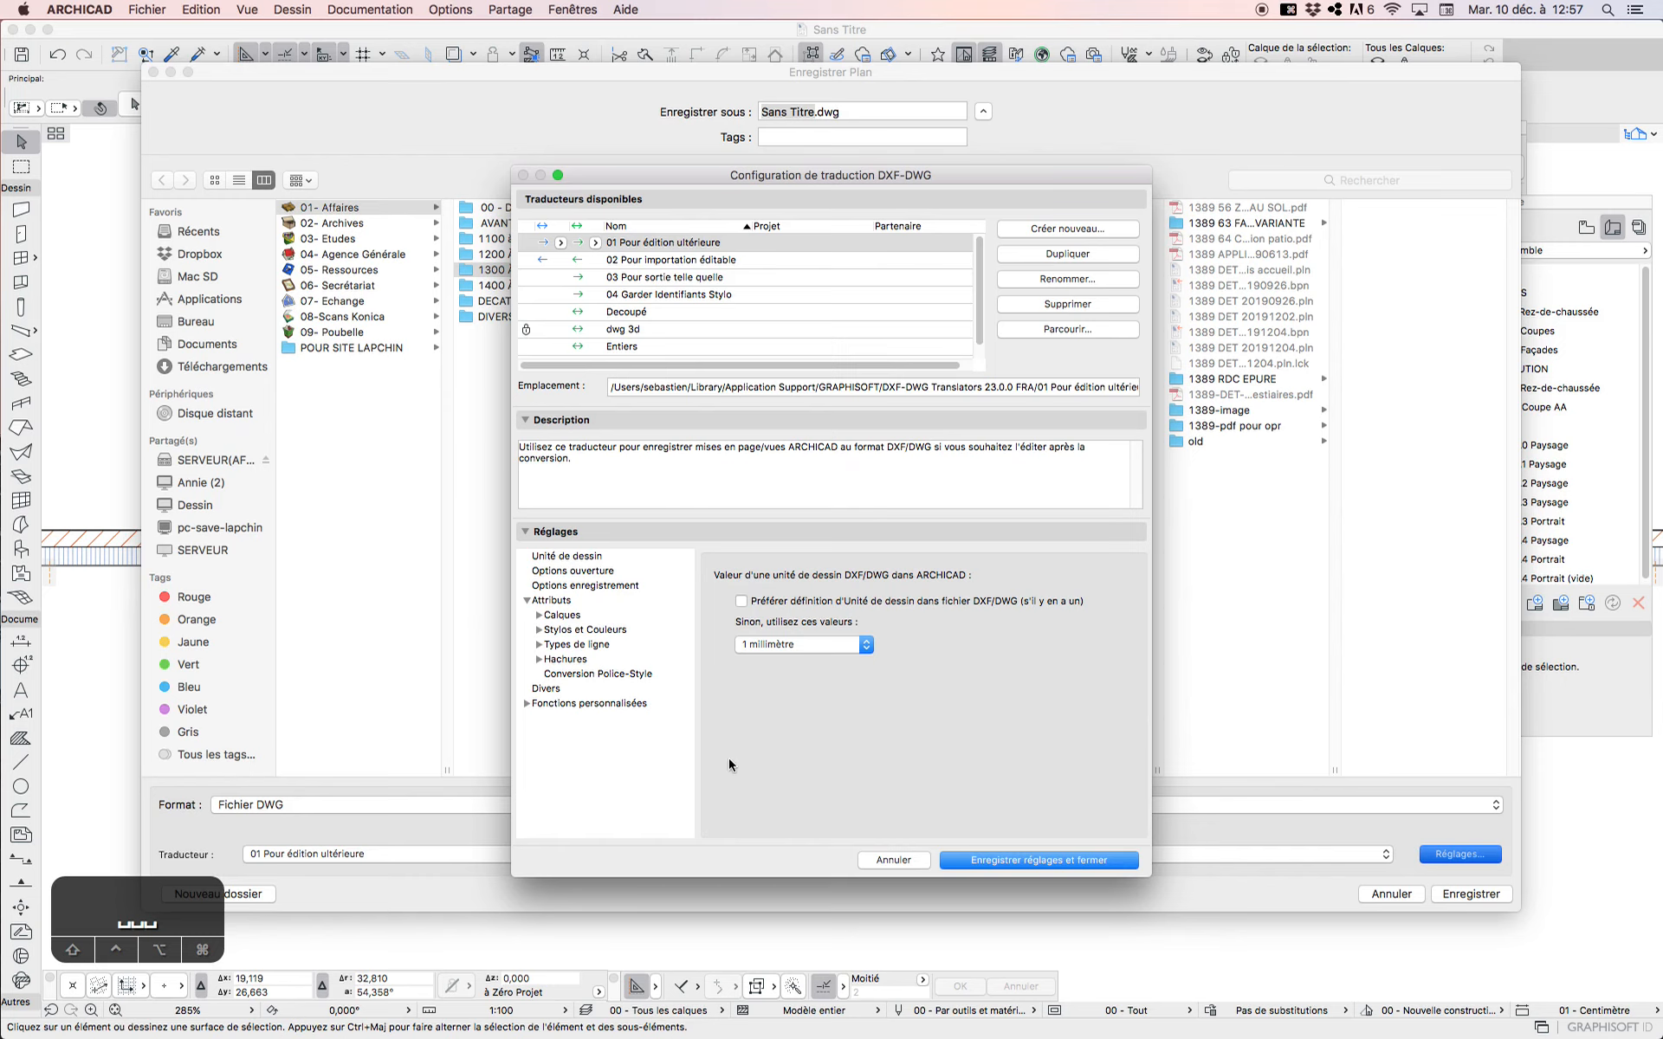
{"action": "left_click", "coordinate": [539, 687]}
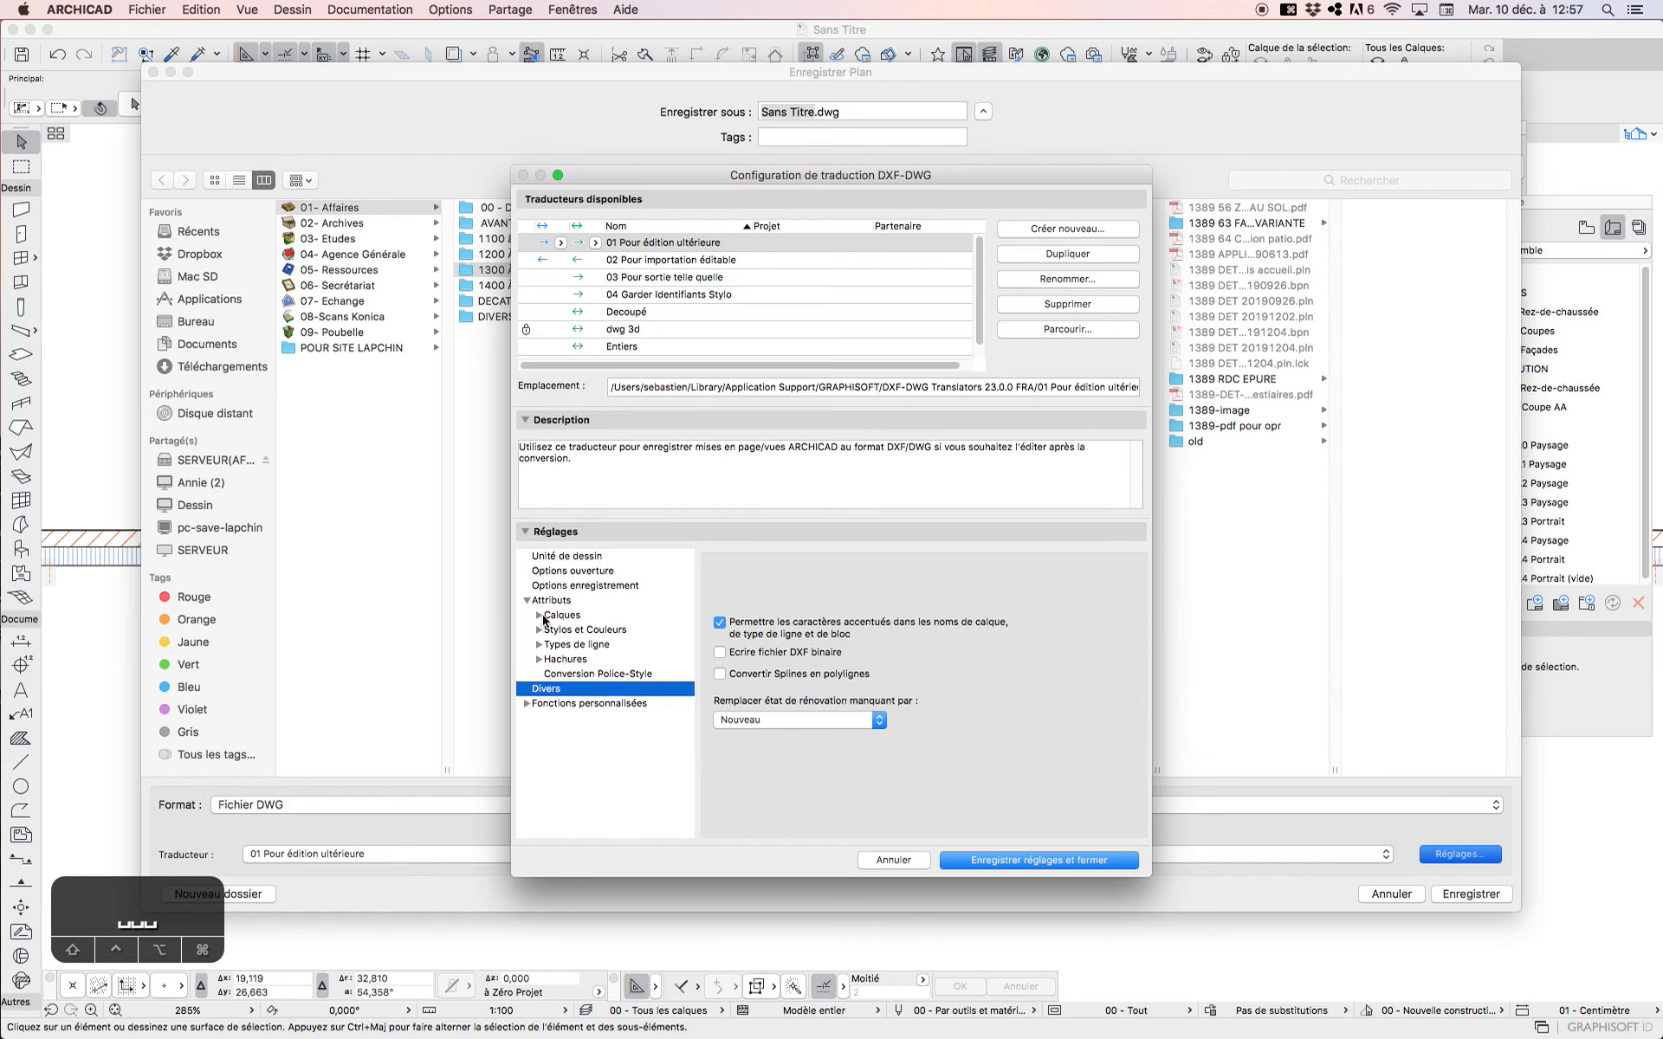
{"action": "left_click", "coordinate": [526, 703]}
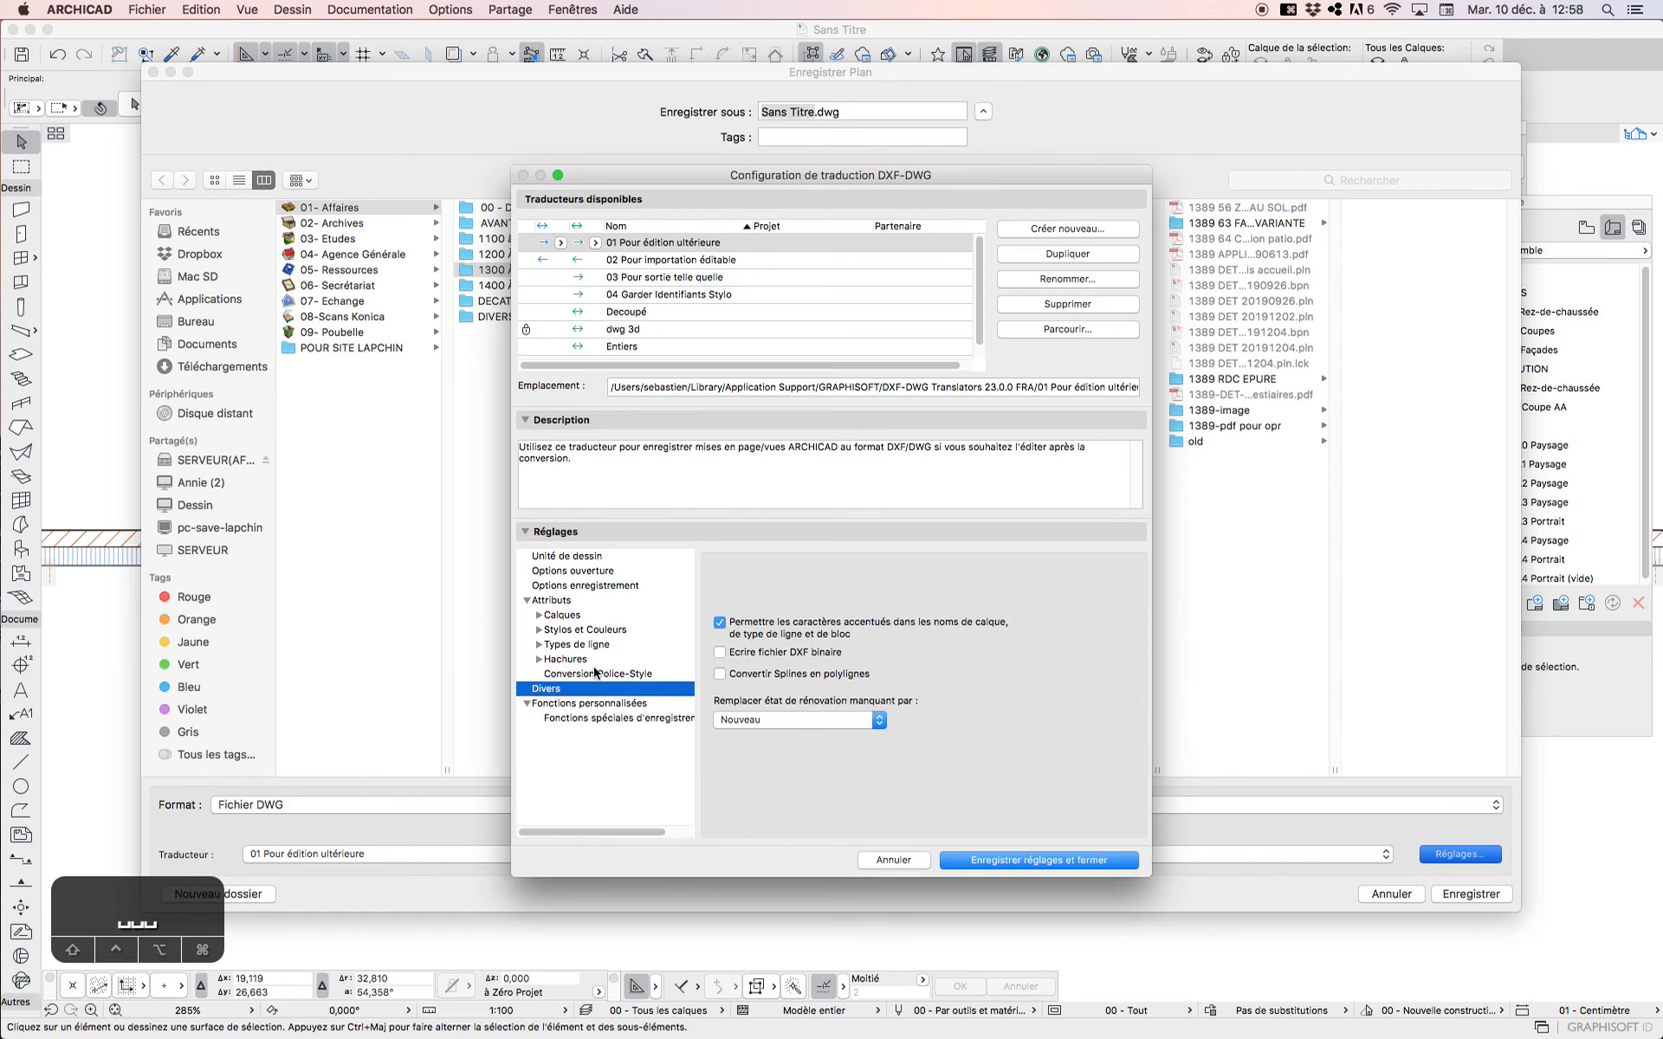
{"action": "left_click", "coordinate": [551, 585]}
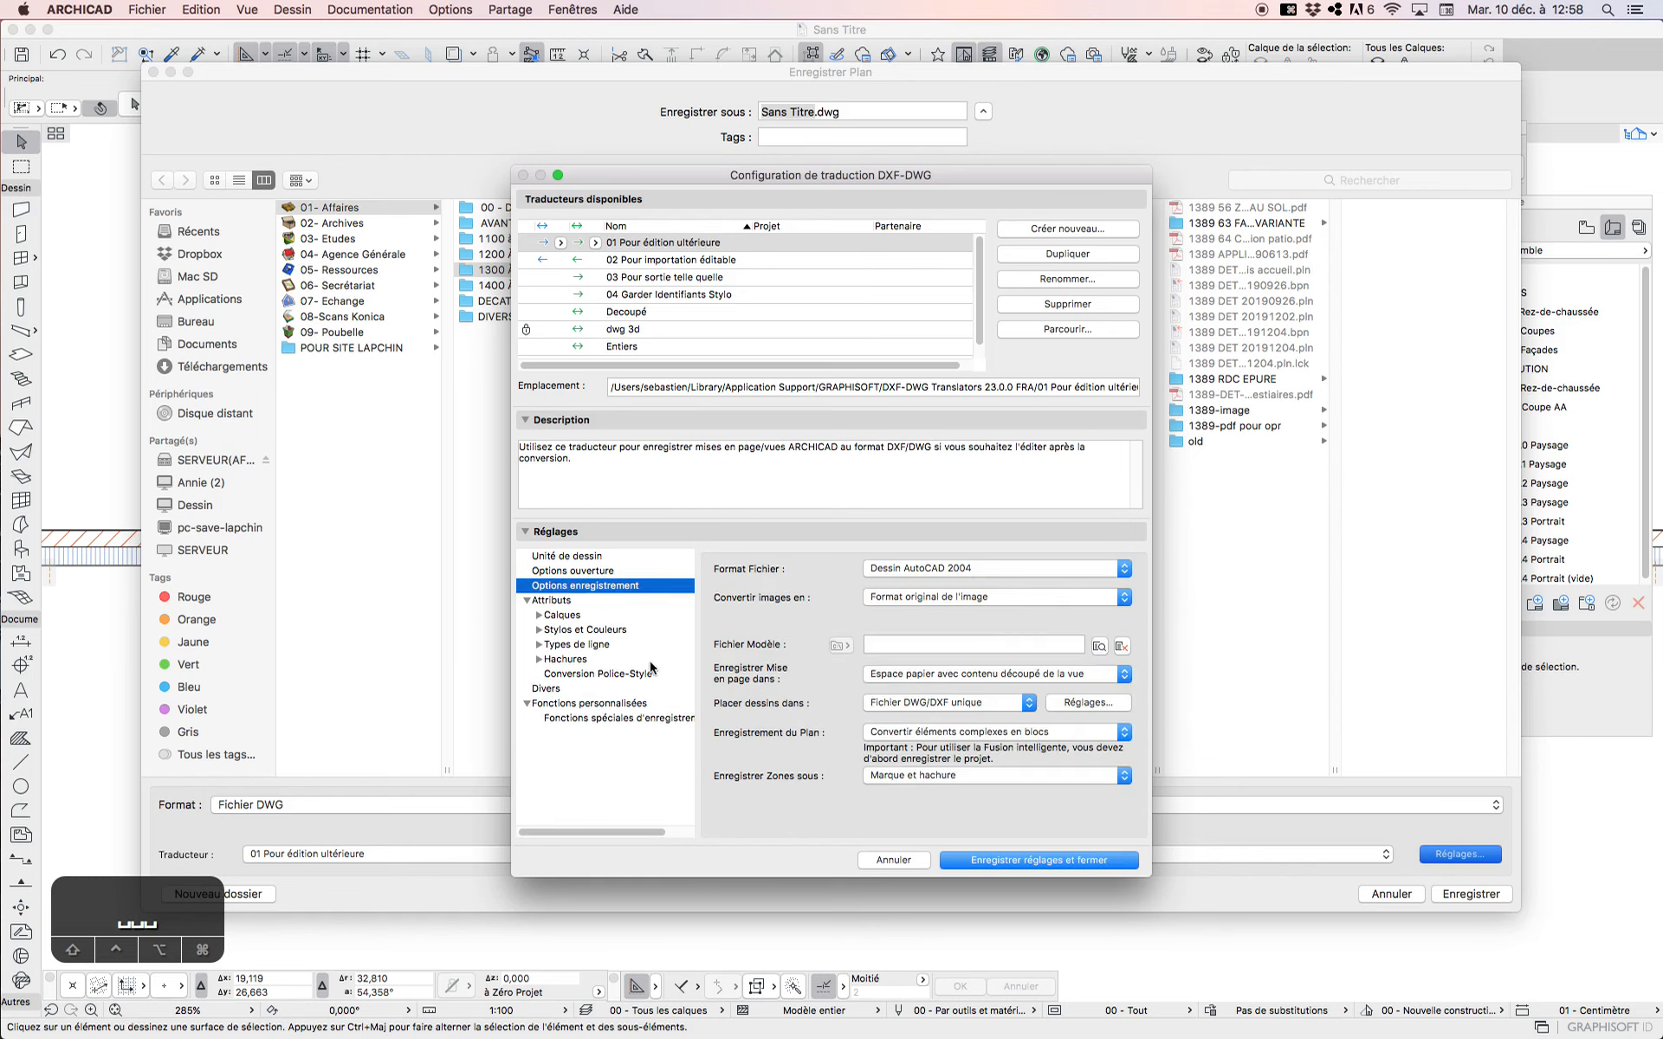
{"action": "double_click", "coordinate": [553, 618]}
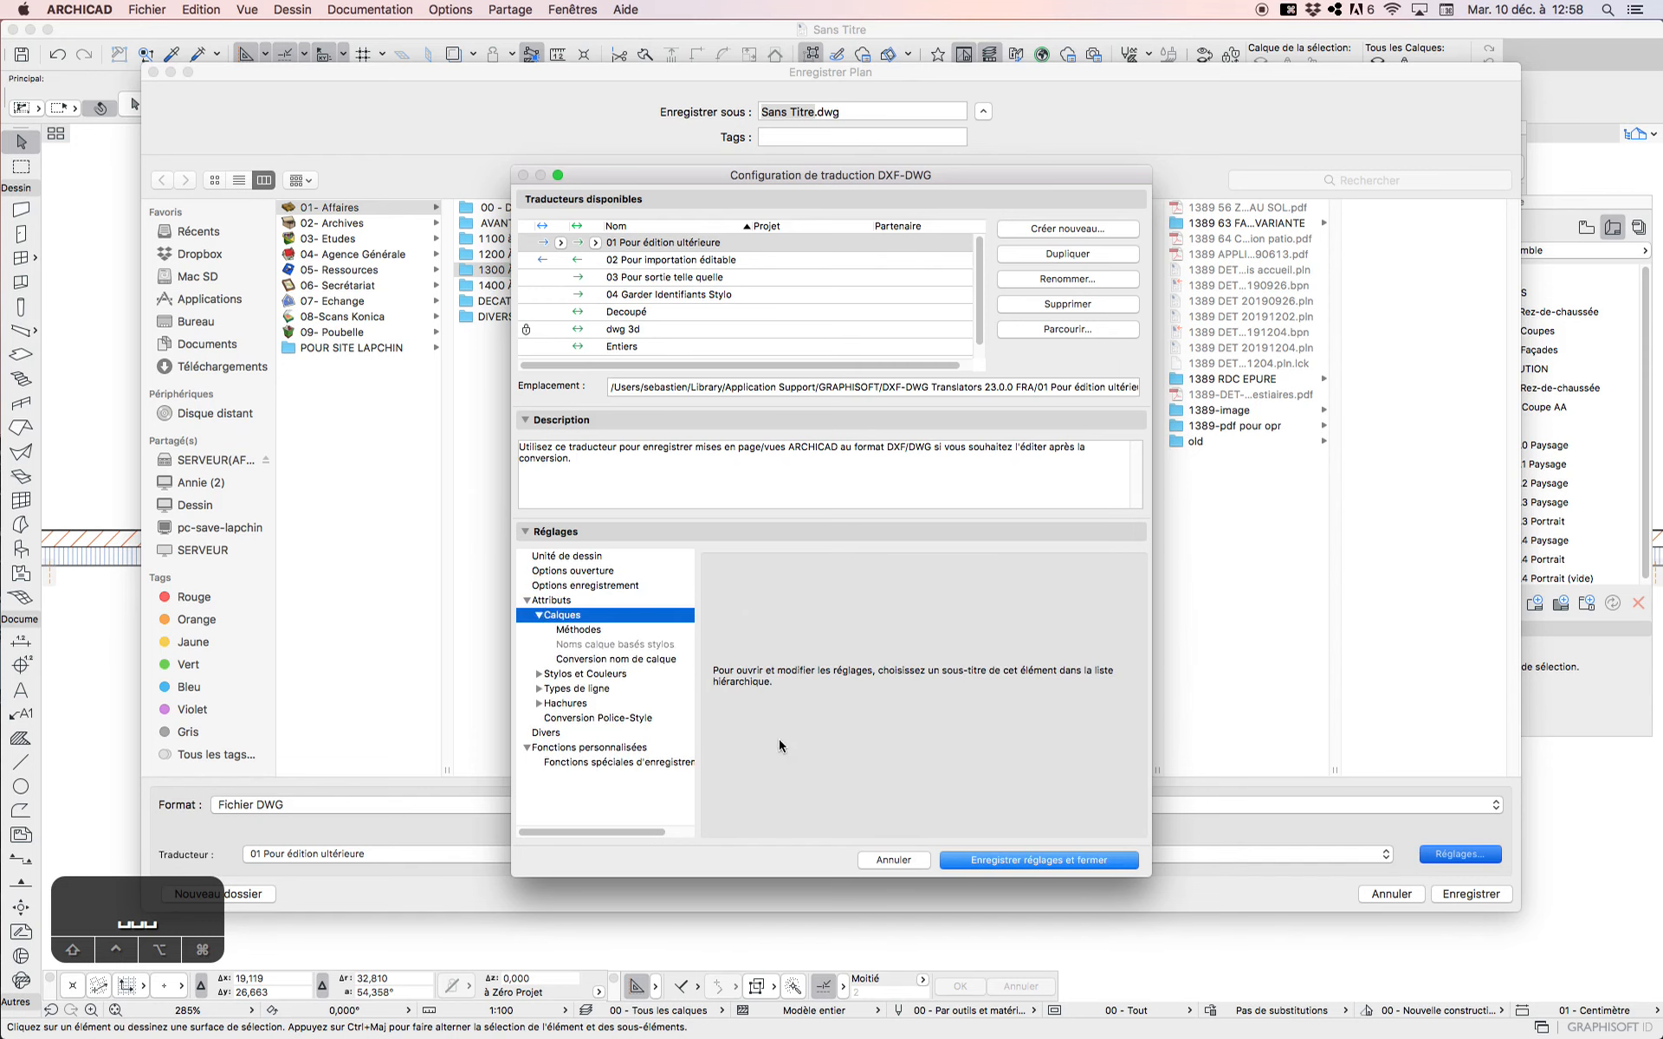
{"action": "left_click", "coordinate": [589, 631]}
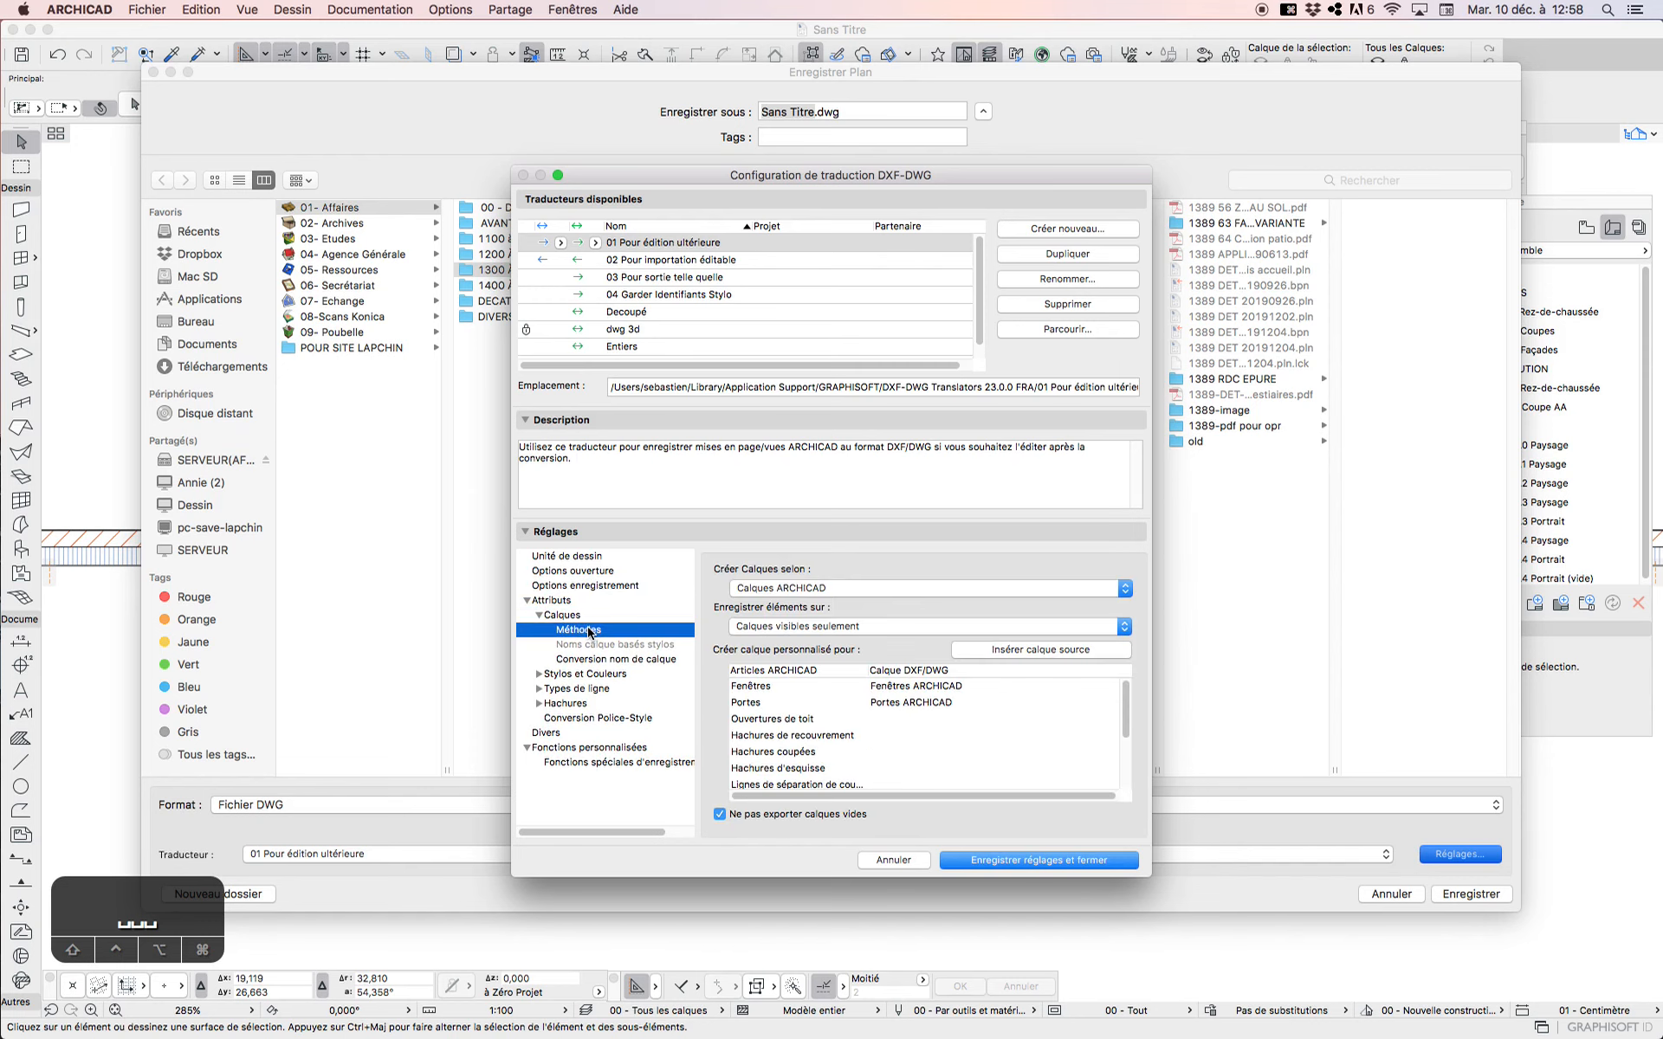
Examine the custom DXF/DWG layer names assigned to Fenêtres and Portes in the 01 Pour édition ultérieure translator.
{"action": "left_click", "coordinate": [908, 688]}
{"action": "left_click", "coordinate": [793, 690]}
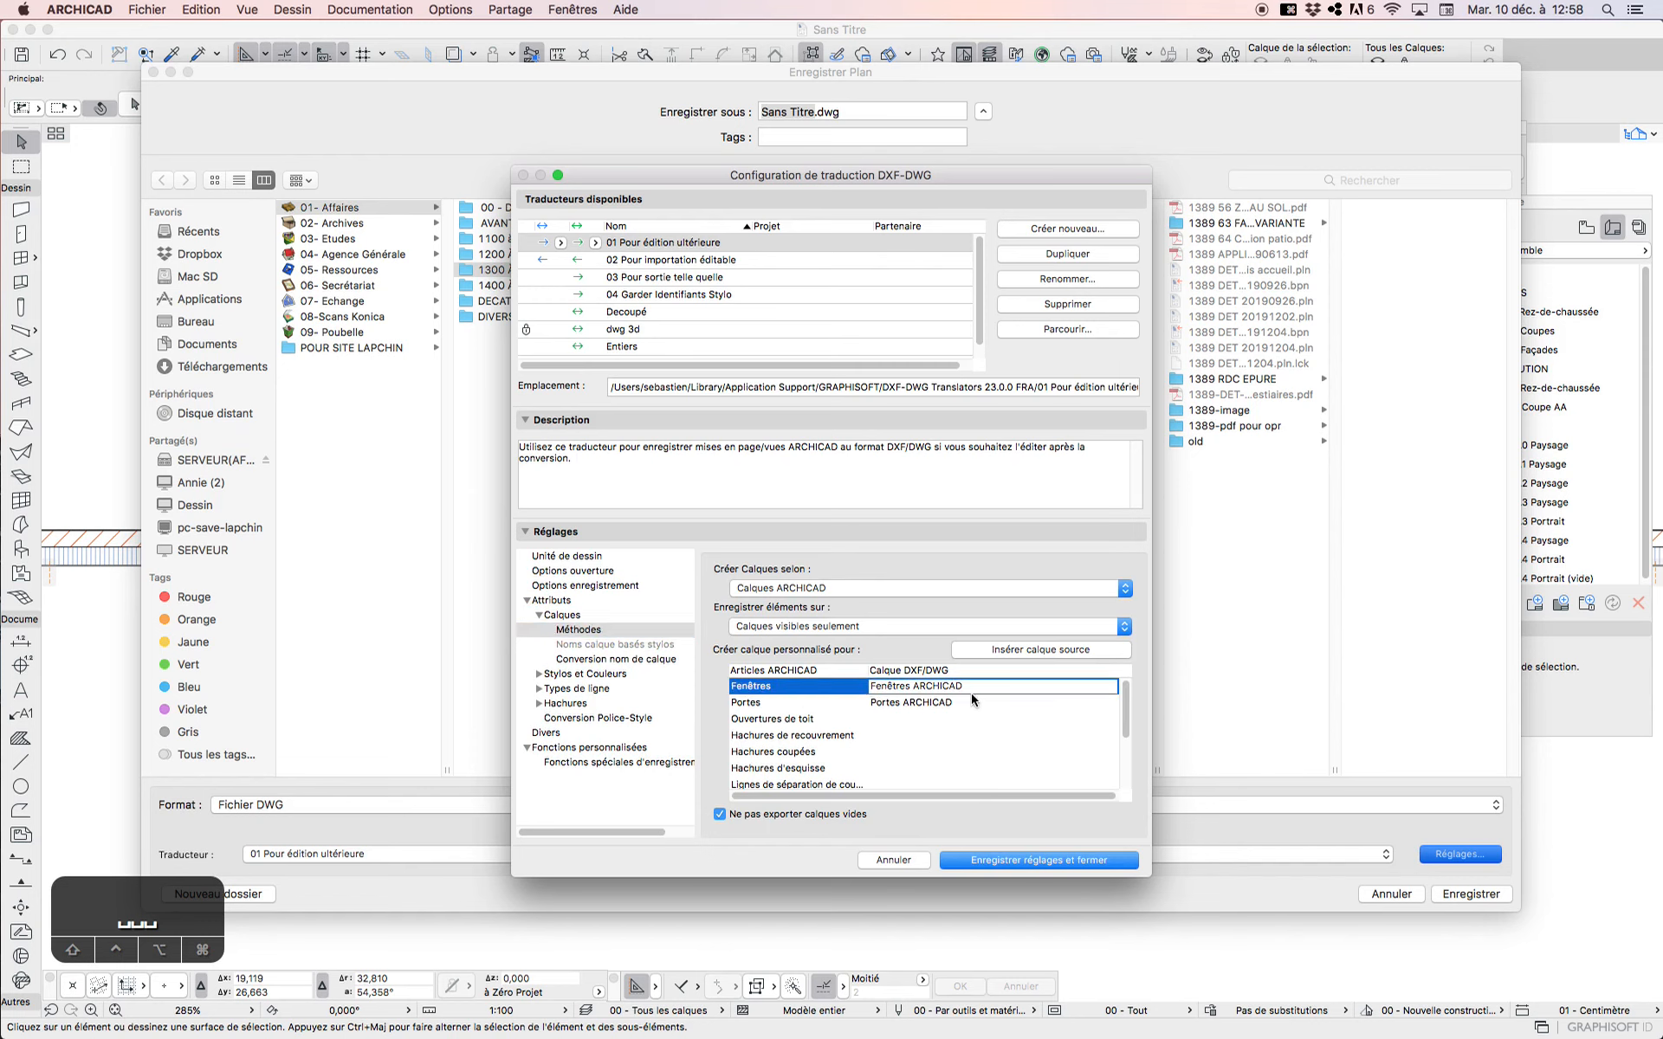
{"action": "left_click", "coordinate": [792, 703]}
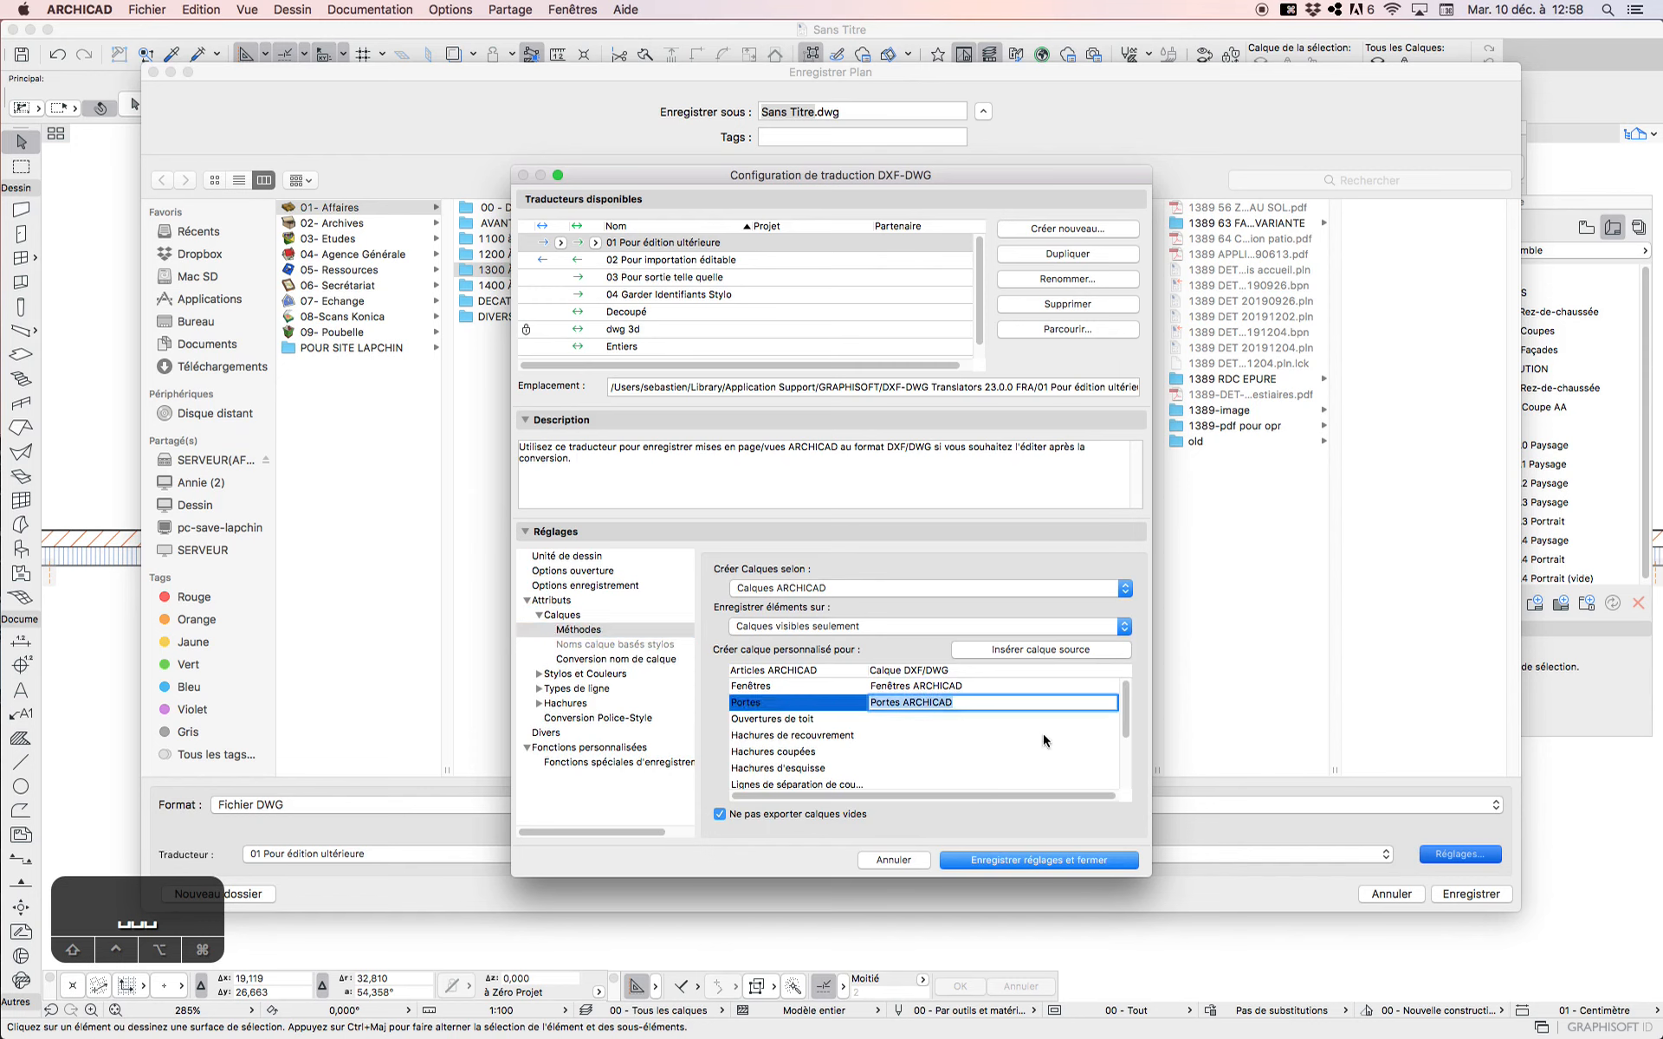
{"action": "left_click", "coordinate": [898, 704]}
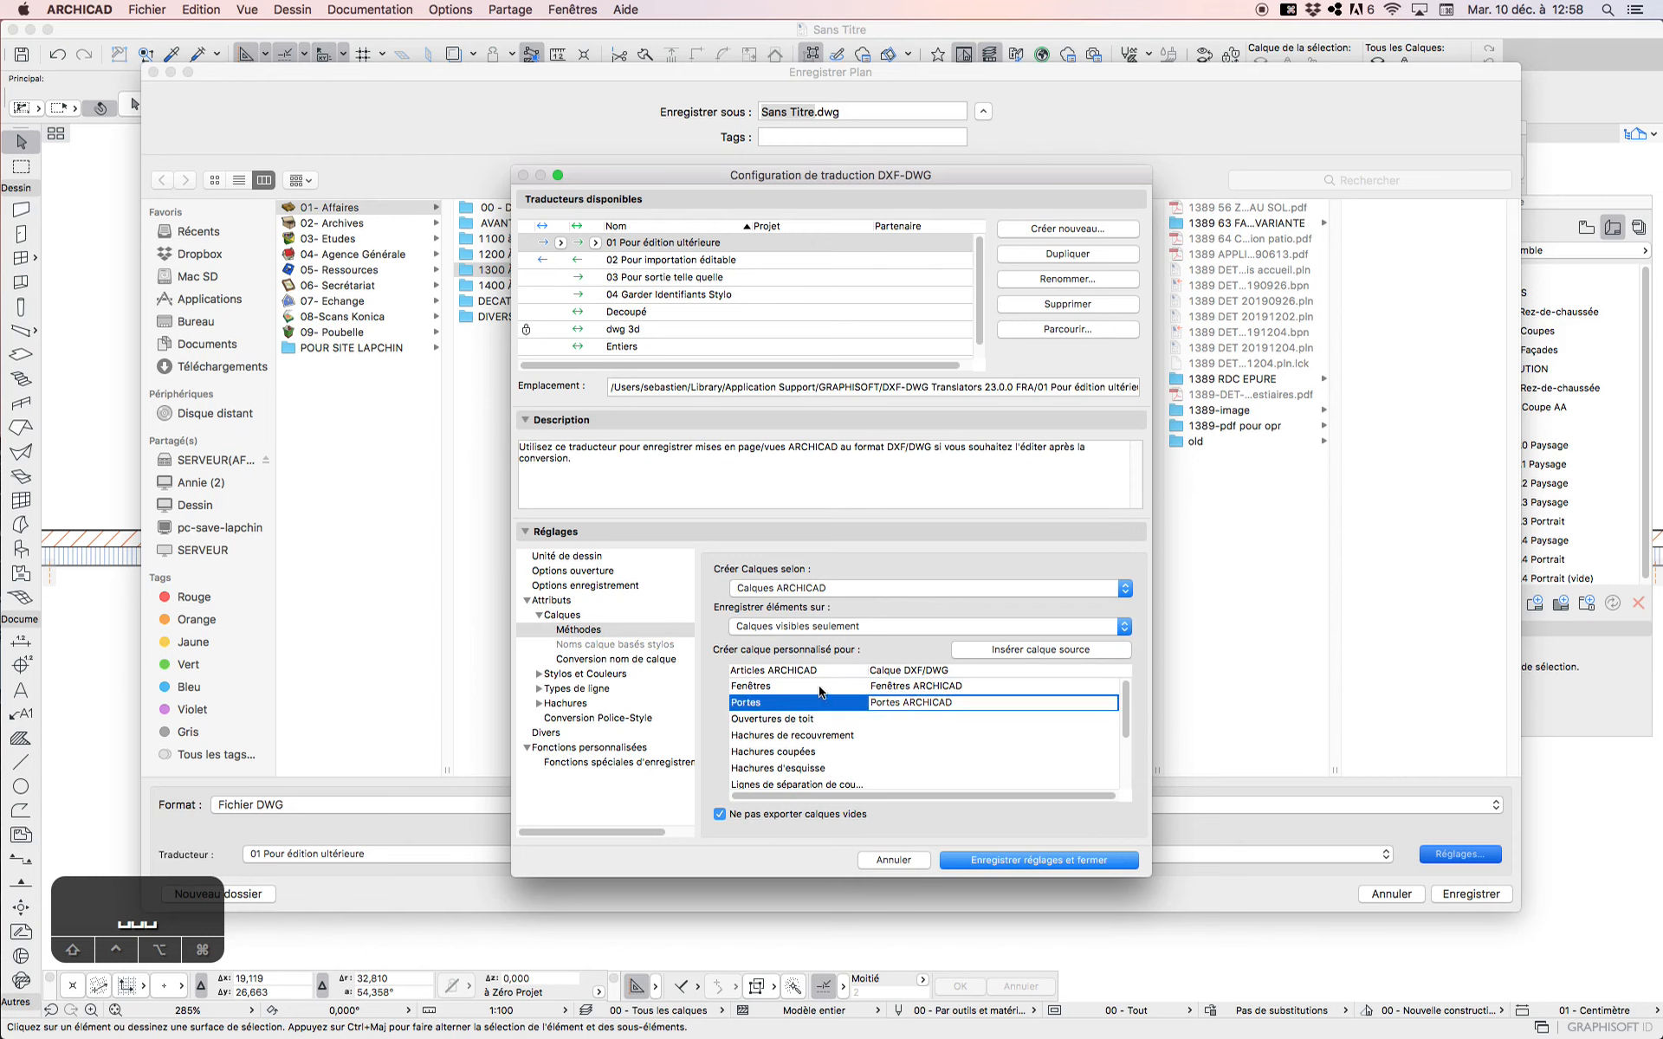
{"action": "left_click", "coordinate": [795, 688]}
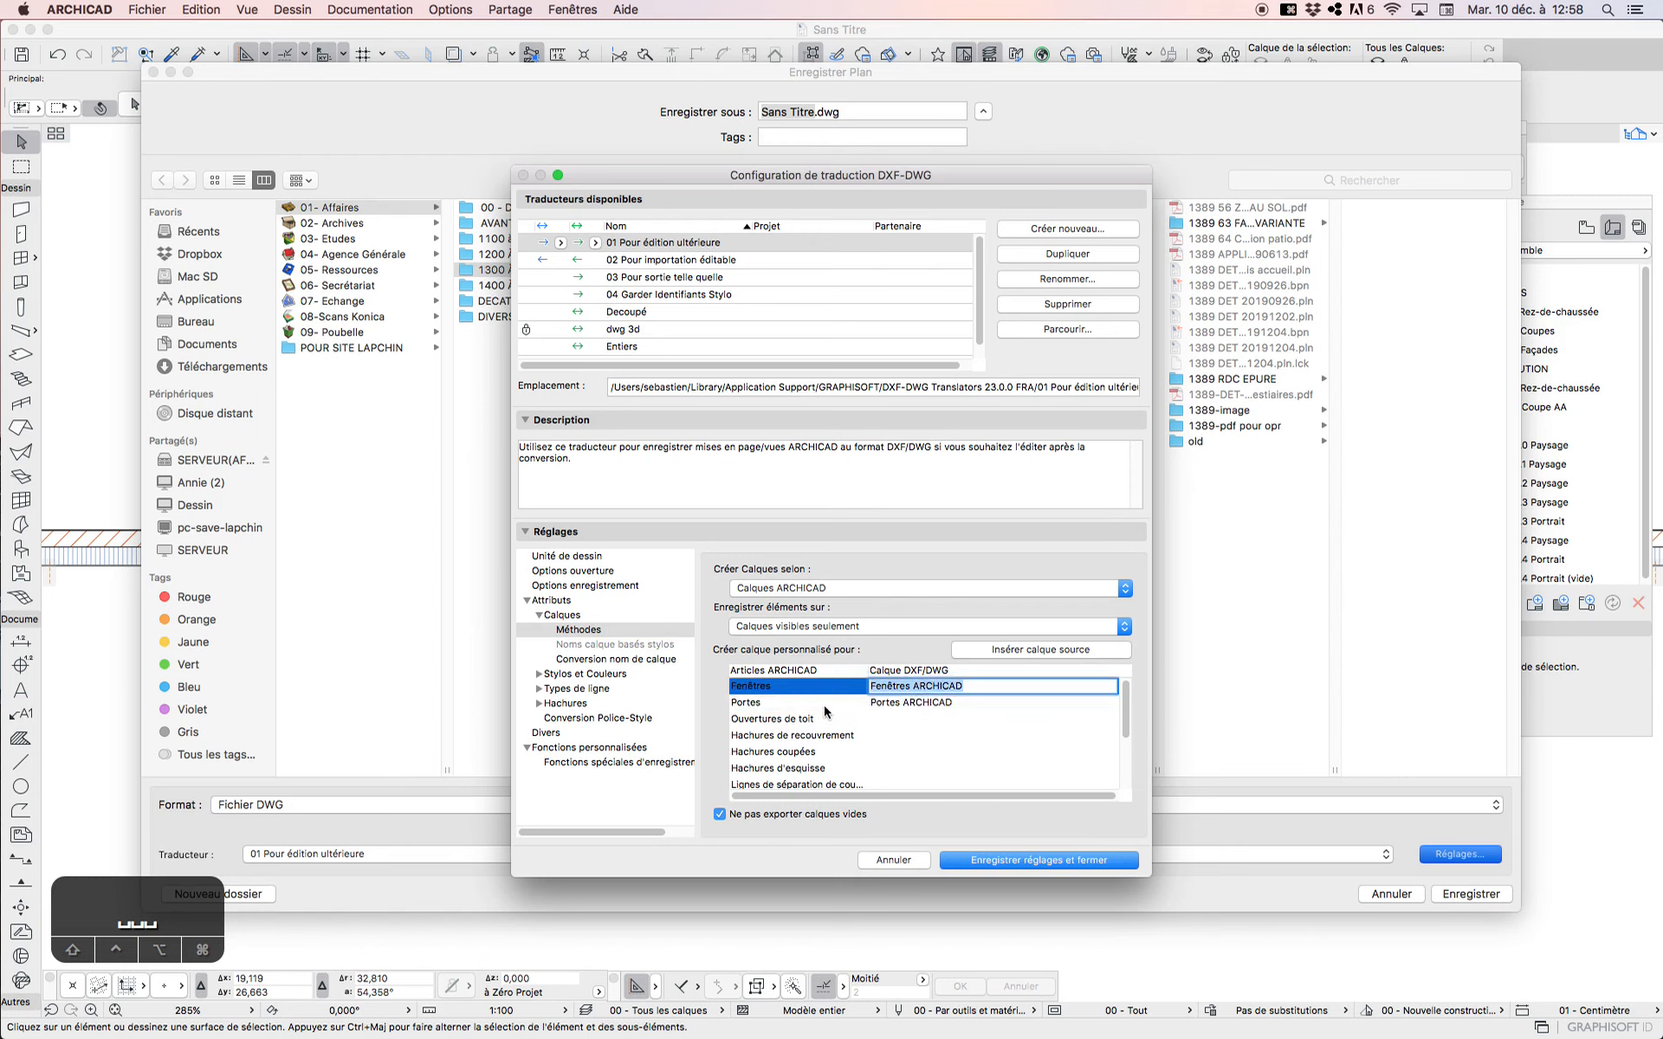
{"action": "left_click", "coordinate": [825, 705]}
Go through the translators from 01 Pour édition ultérieure to dwg 3d and compare their custom layer assignments.
{"action": "left_click", "coordinate": [764, 242]}
{"action": "left_click", "coordinate": [731, 259]}
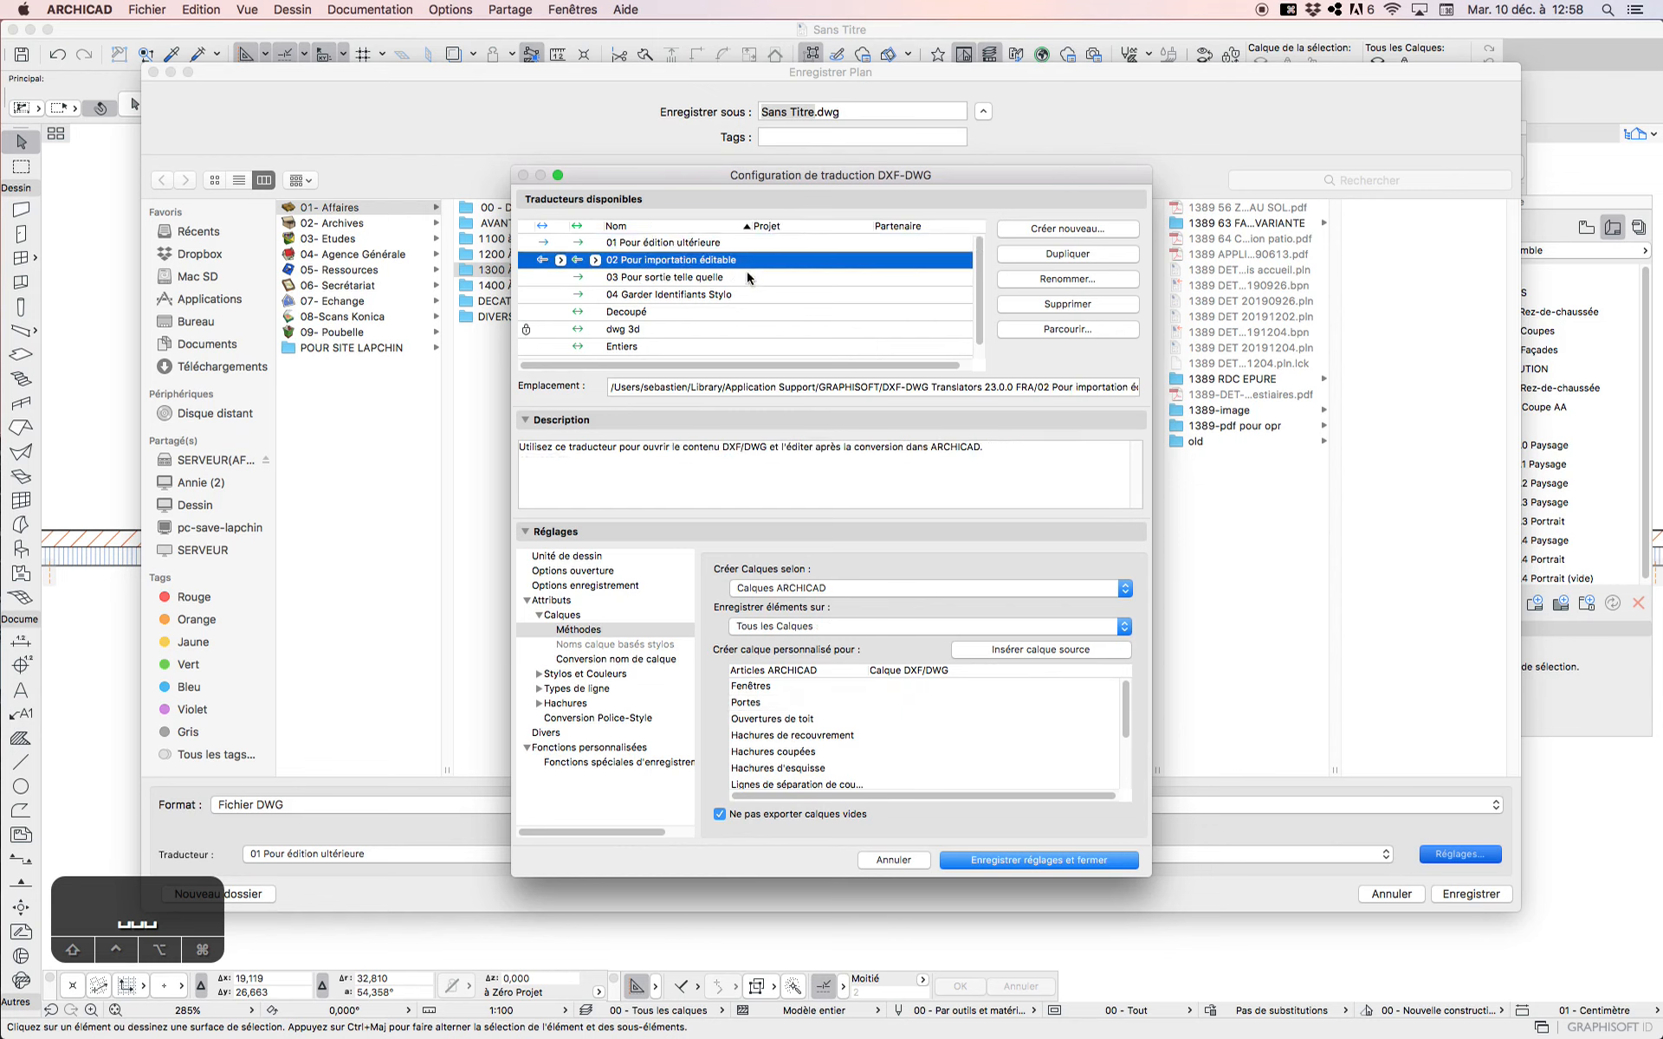
{"action": "left_click", "coordinate": [738, 277]}
{"action": "left_click", "coordinate": [750, 295]}
{"action": "left_click", "coordinate": [710, 312]}
{"action": "left_click", "coordinate": [683, 327]}
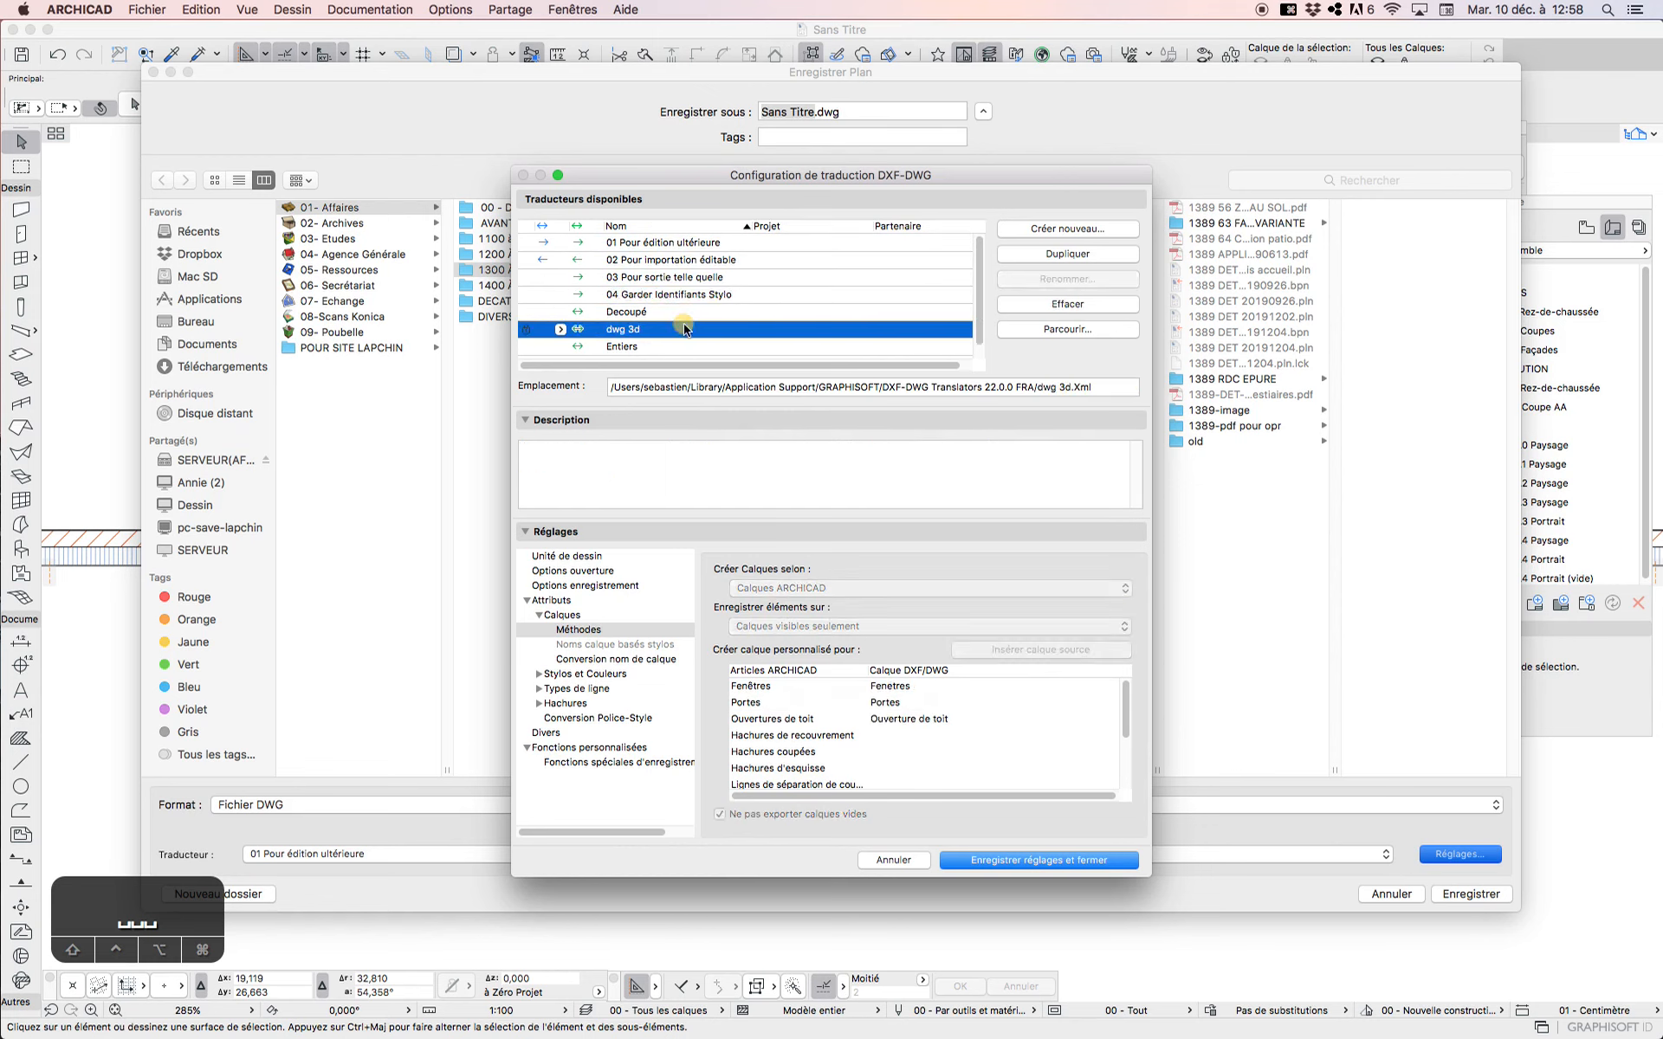
Compare the custom layer names of 01 Pour édition ultérieure with those of the Decoupé and Entiers translators.
{"action": "left_click", "coordinate": [718, 244]}
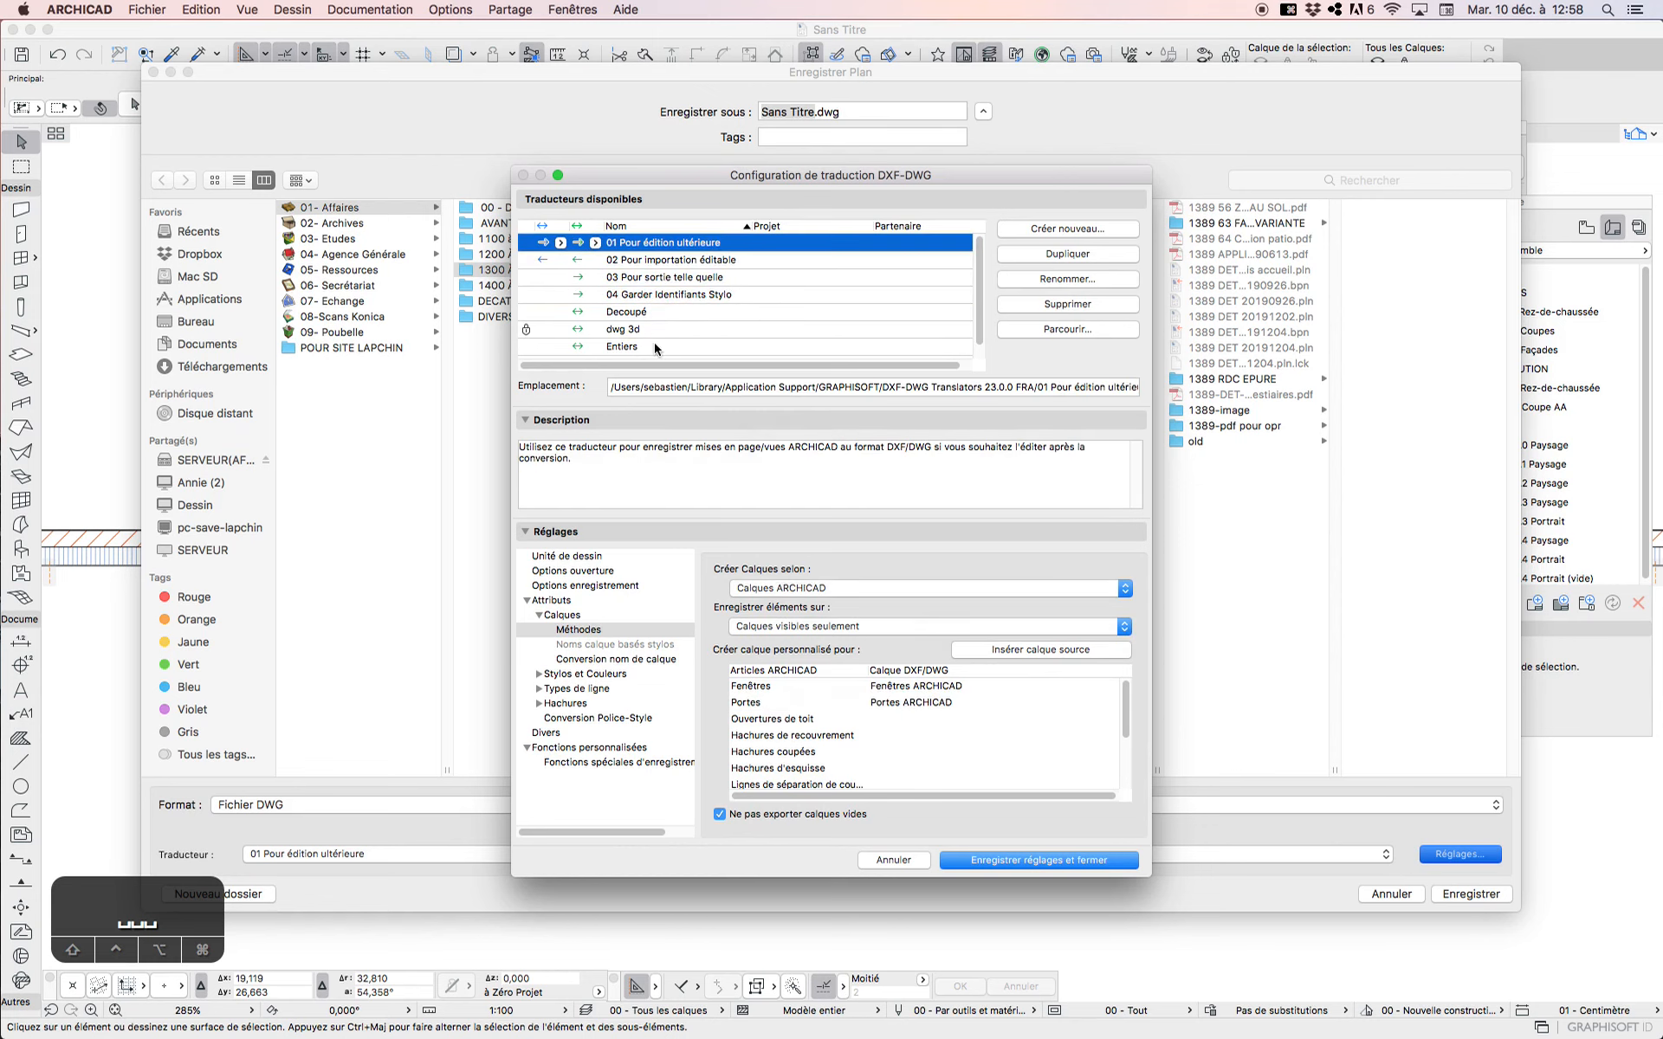
{"action": "left_click", "coordinate": [672, 309]}
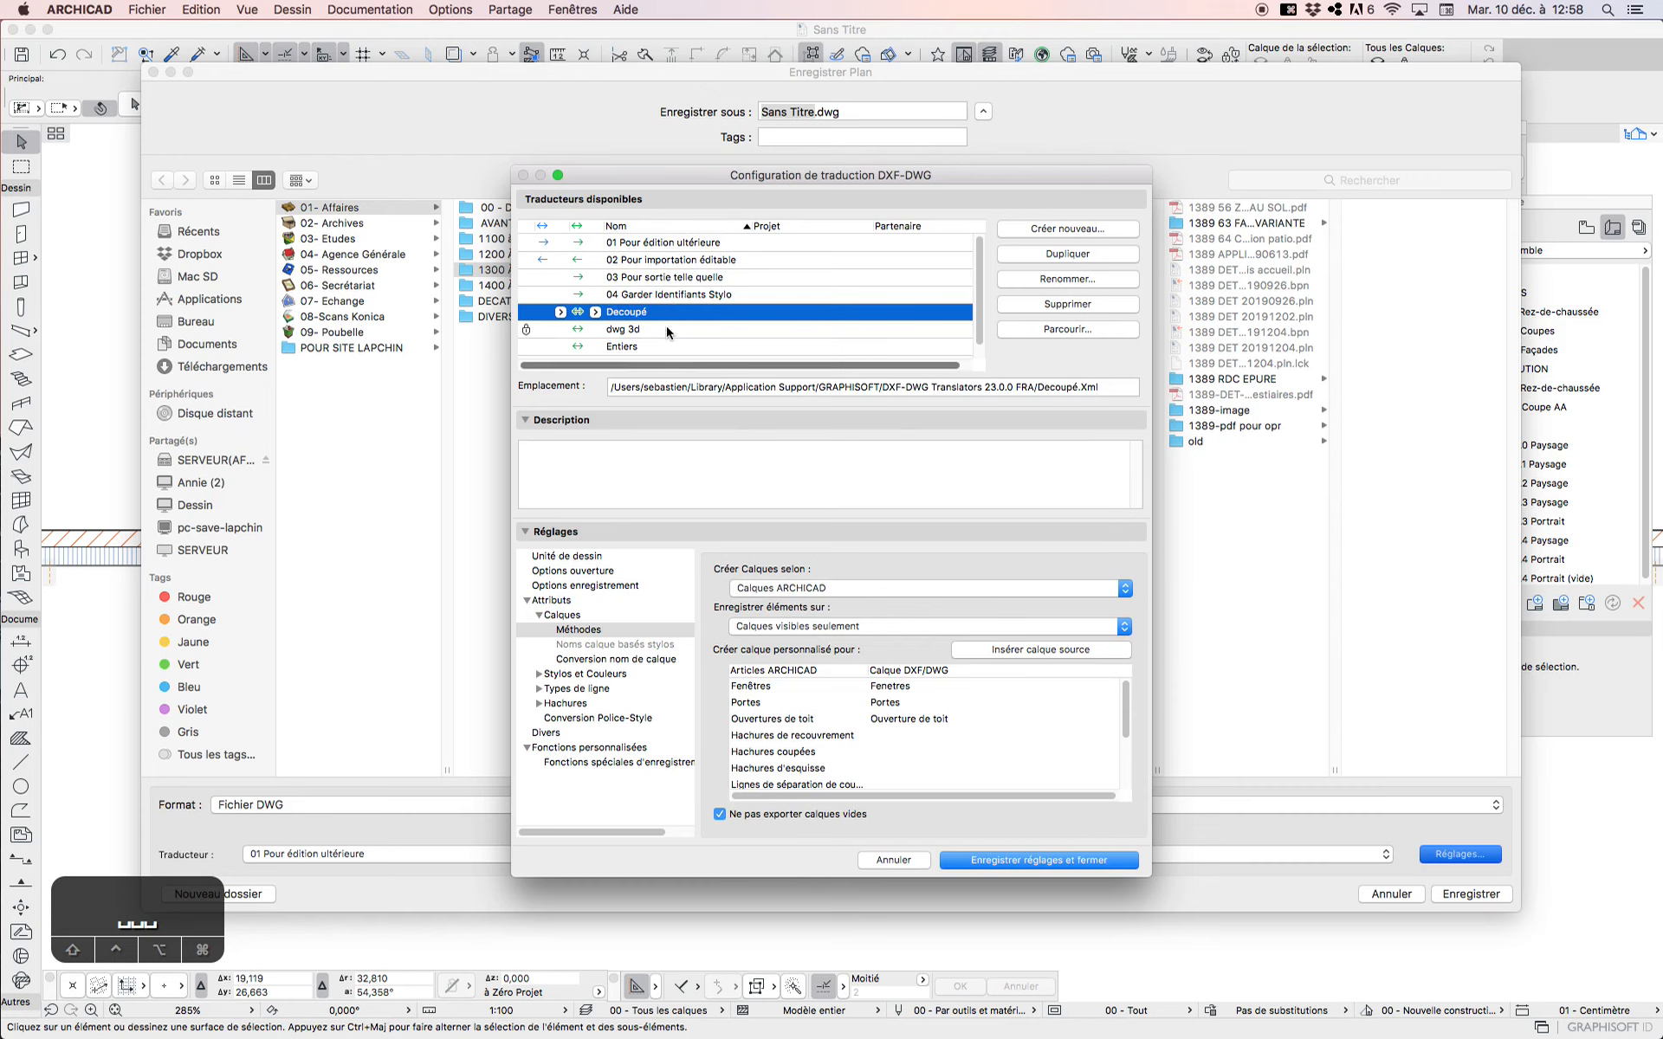
{"action": "left_click", "coordinate": [668, 347]}
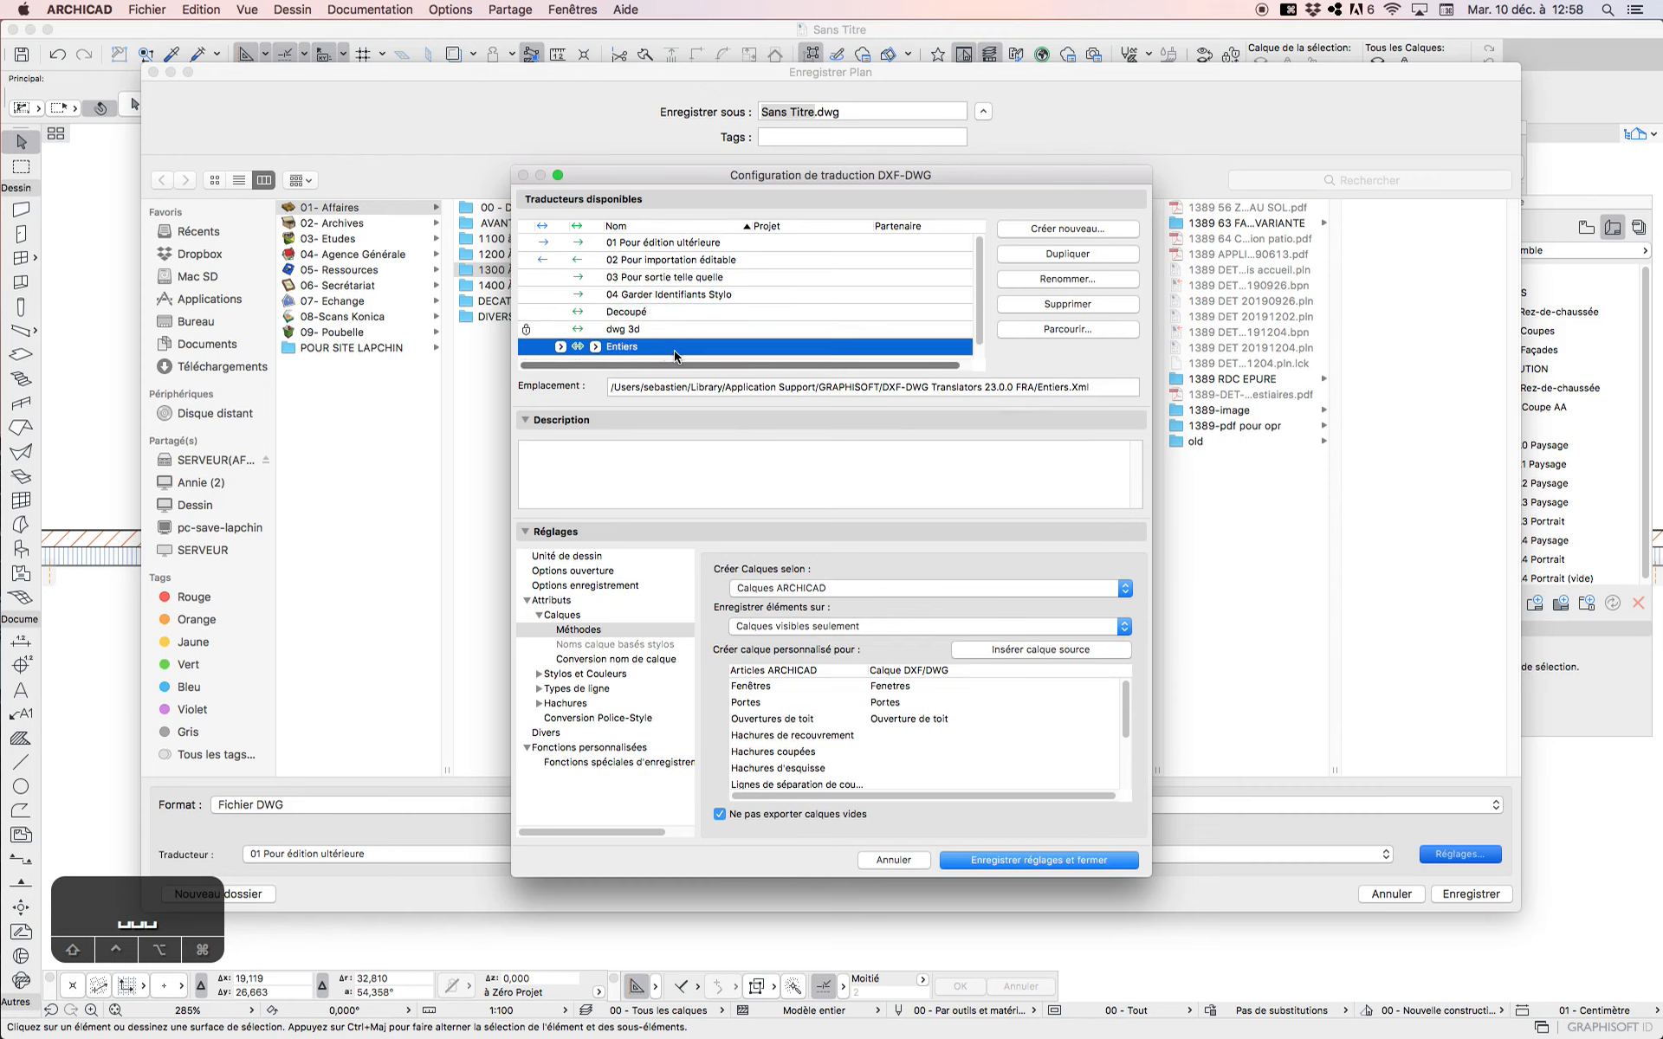
{"action": "left_click", "coordinate": [651, 312]}
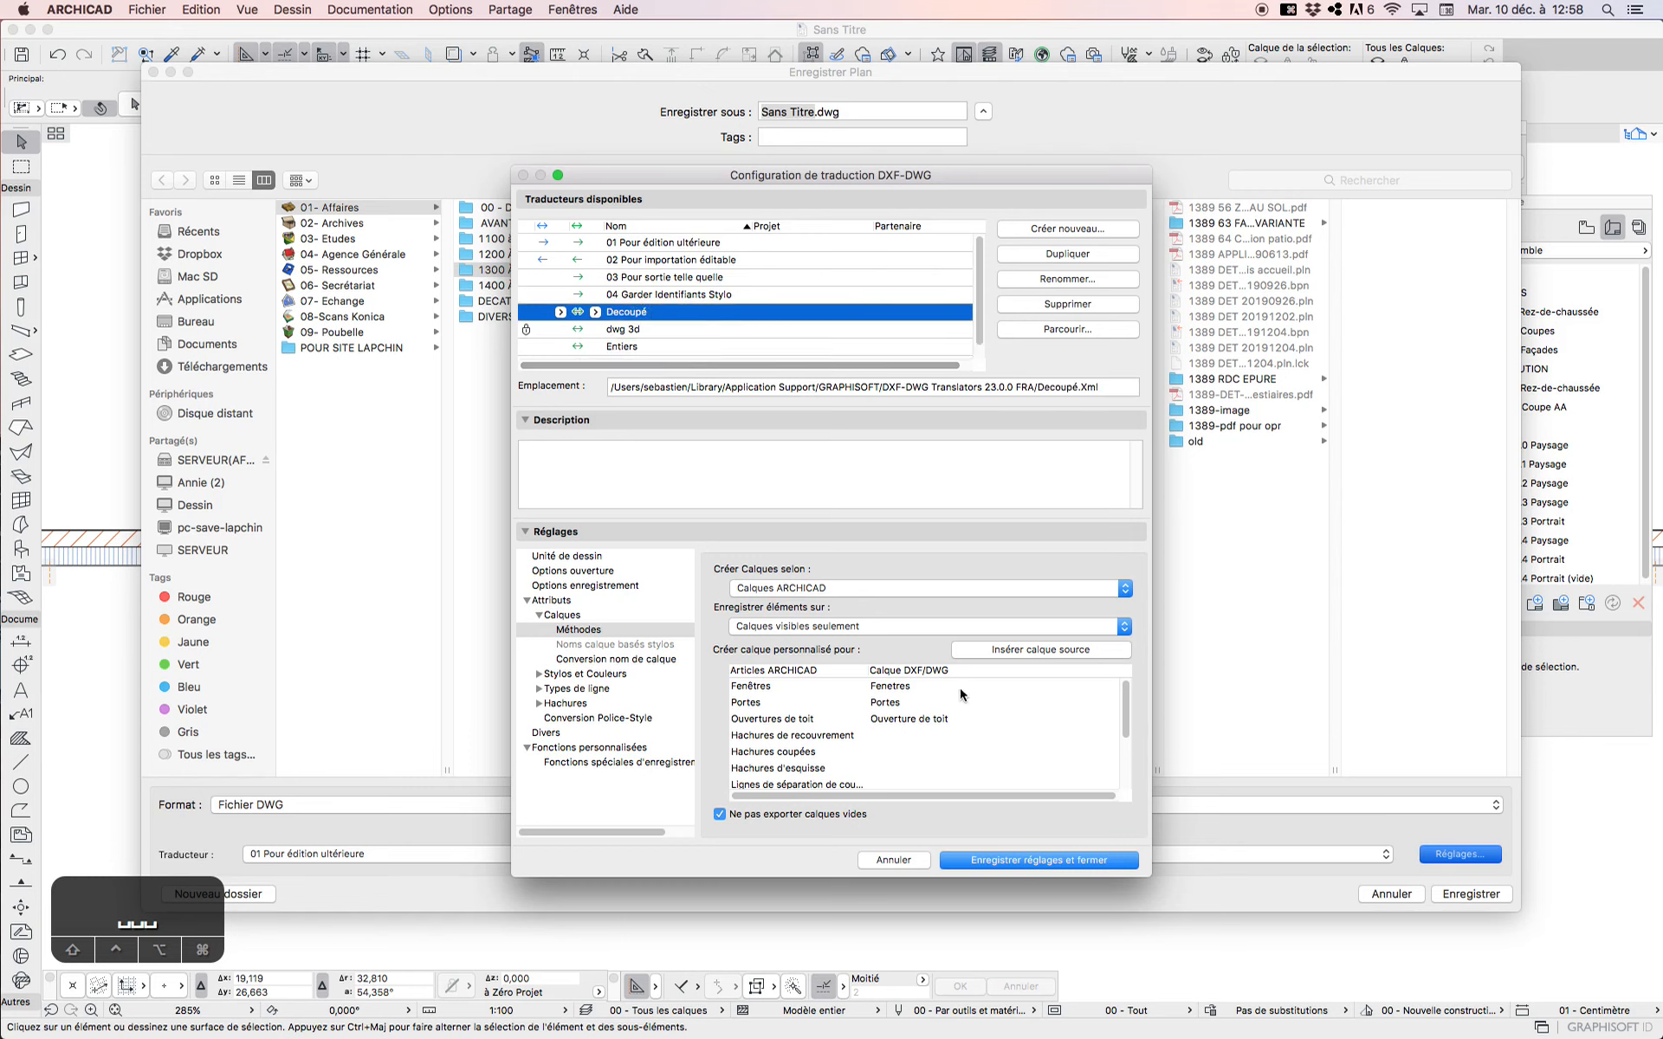
{"action": "left_click", "coordinate": [946, 718]}
{"action": "left_click", "coordinate": [915, 688]}
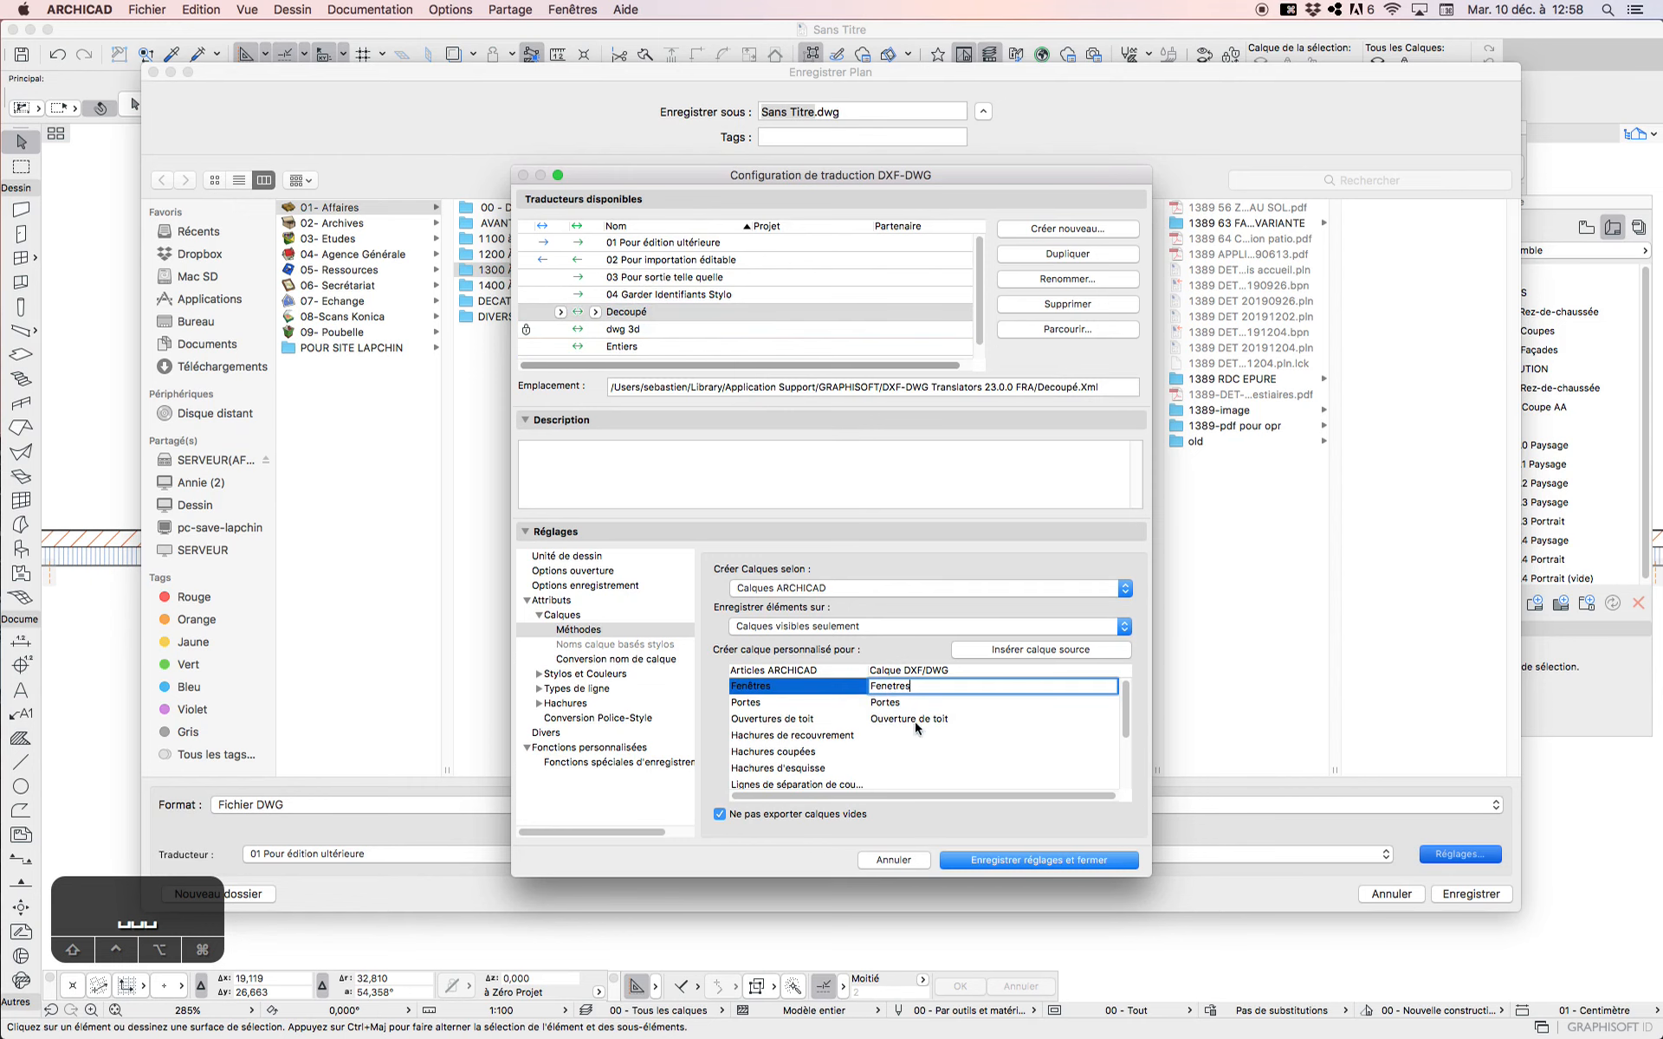
In the 01 Pour édition ultérieure translator, shorten the custom DXF/DWG layer name for windows to Fenêtres.
{"action": "left_click", "coordinate": [719, 244]}
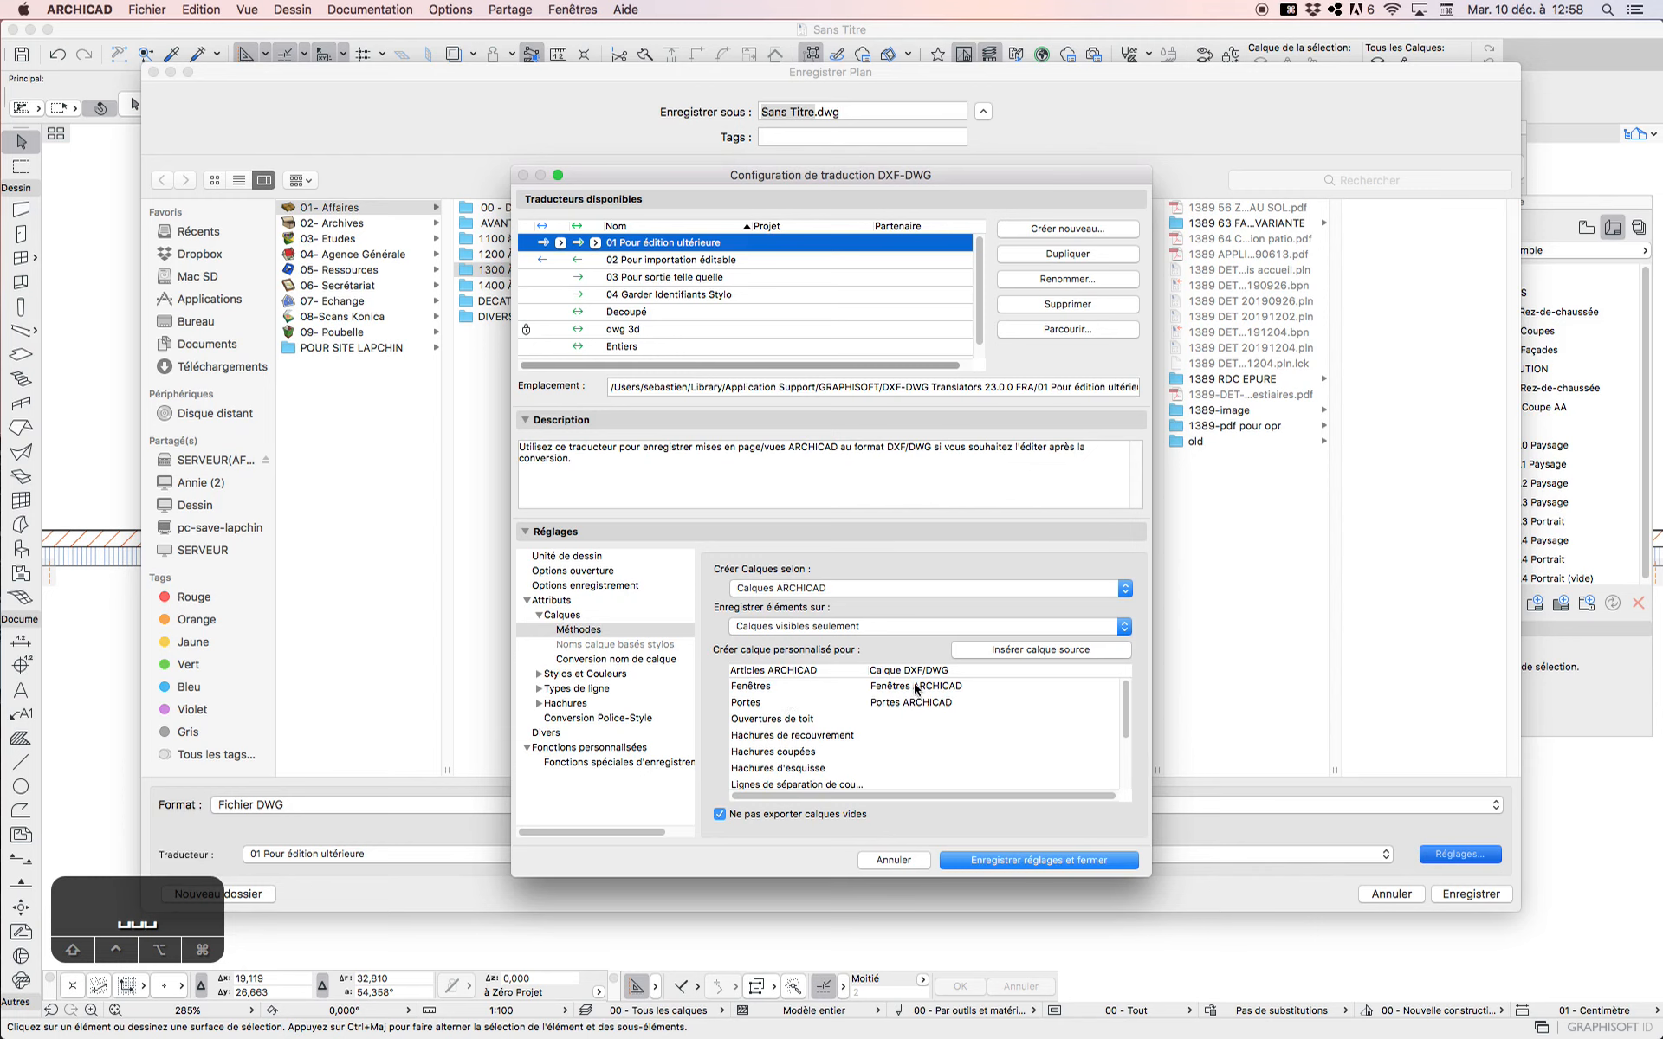
{"action": "double_click", "coordinate": [901, 705]}
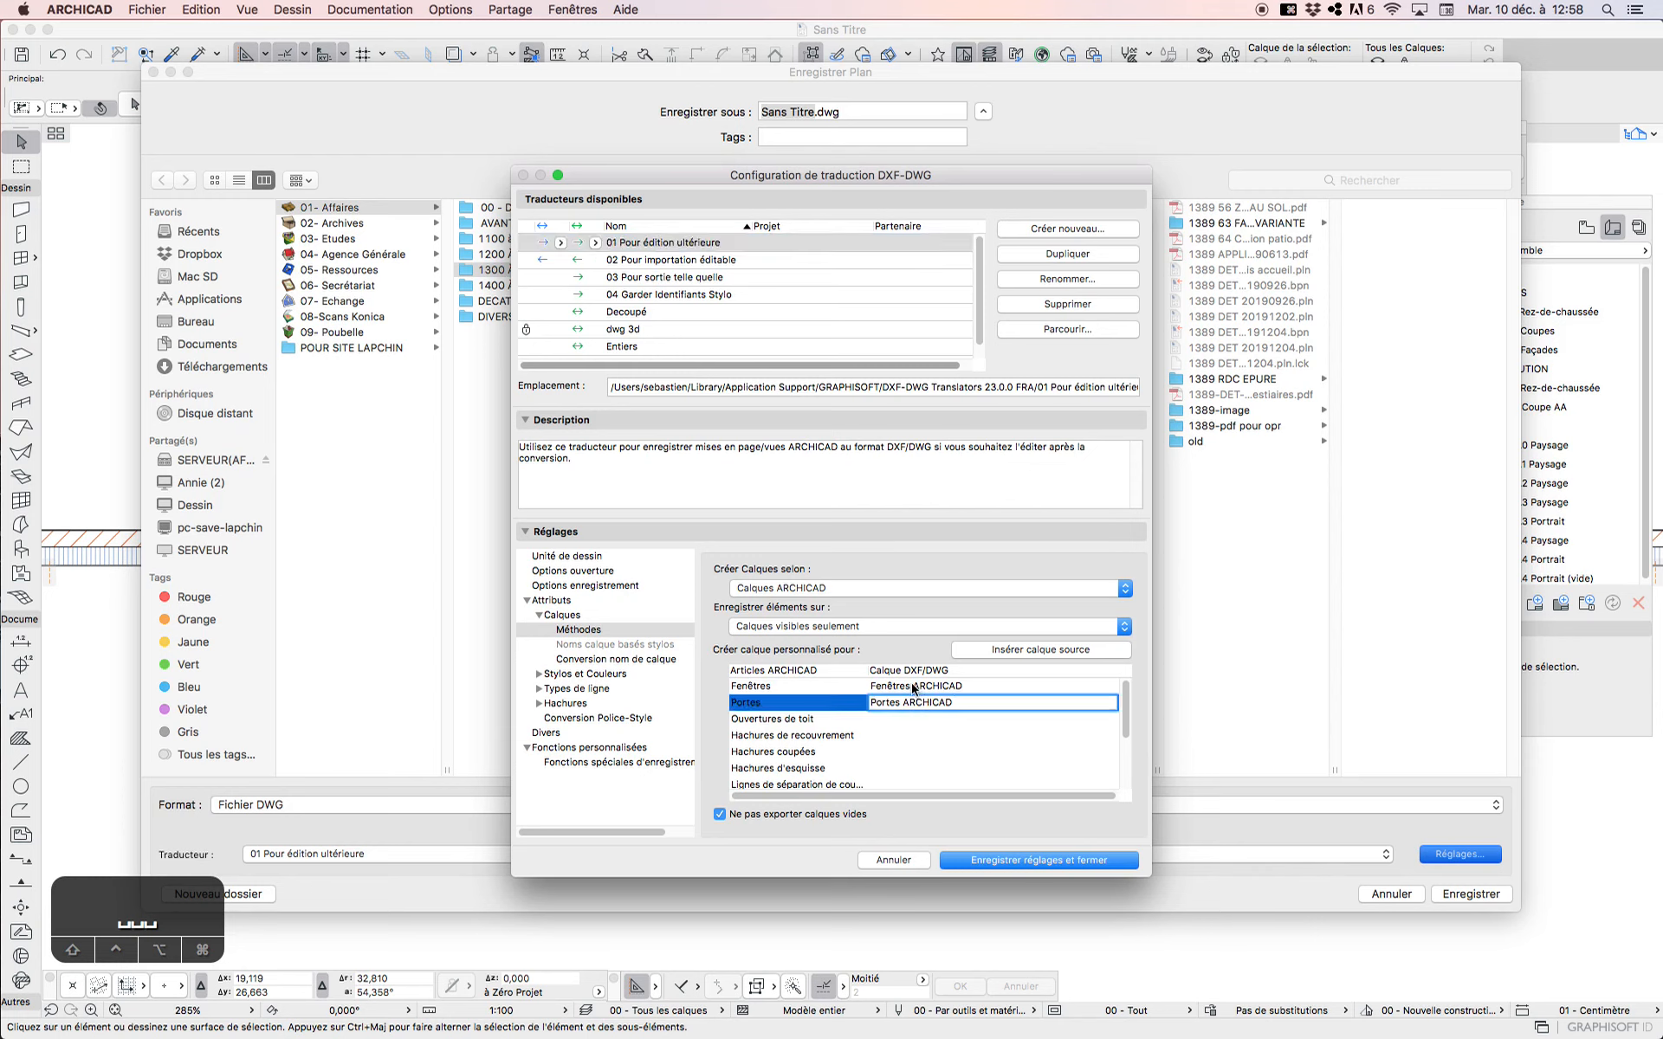
{"action": "left_click", "coordinate": [913, 687]}
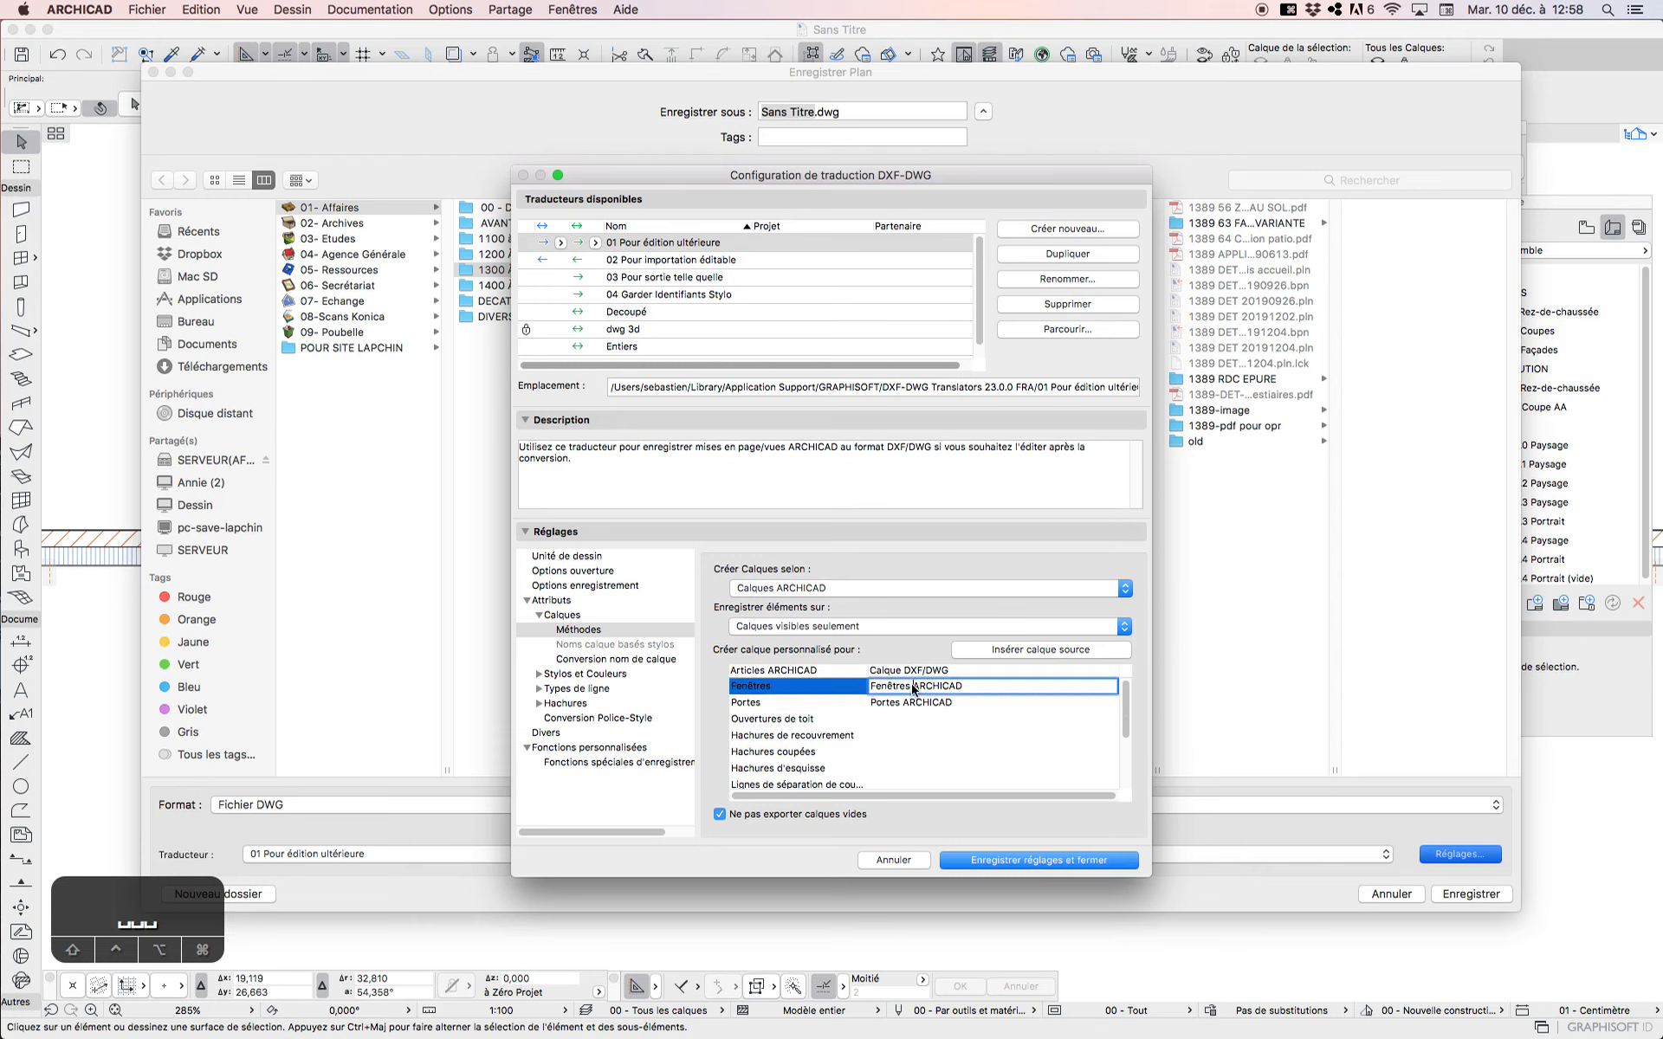
{"action": "left_click_drag", "start_coordinate": [910, 689], "coordinate": [1041, 702]}
{"action": "key", "text": "BackSpace"}
Shorten the custom DXF/DWG layer name for doors to Portes.
{"action": "left_click", "coordinate": [913, 705]}
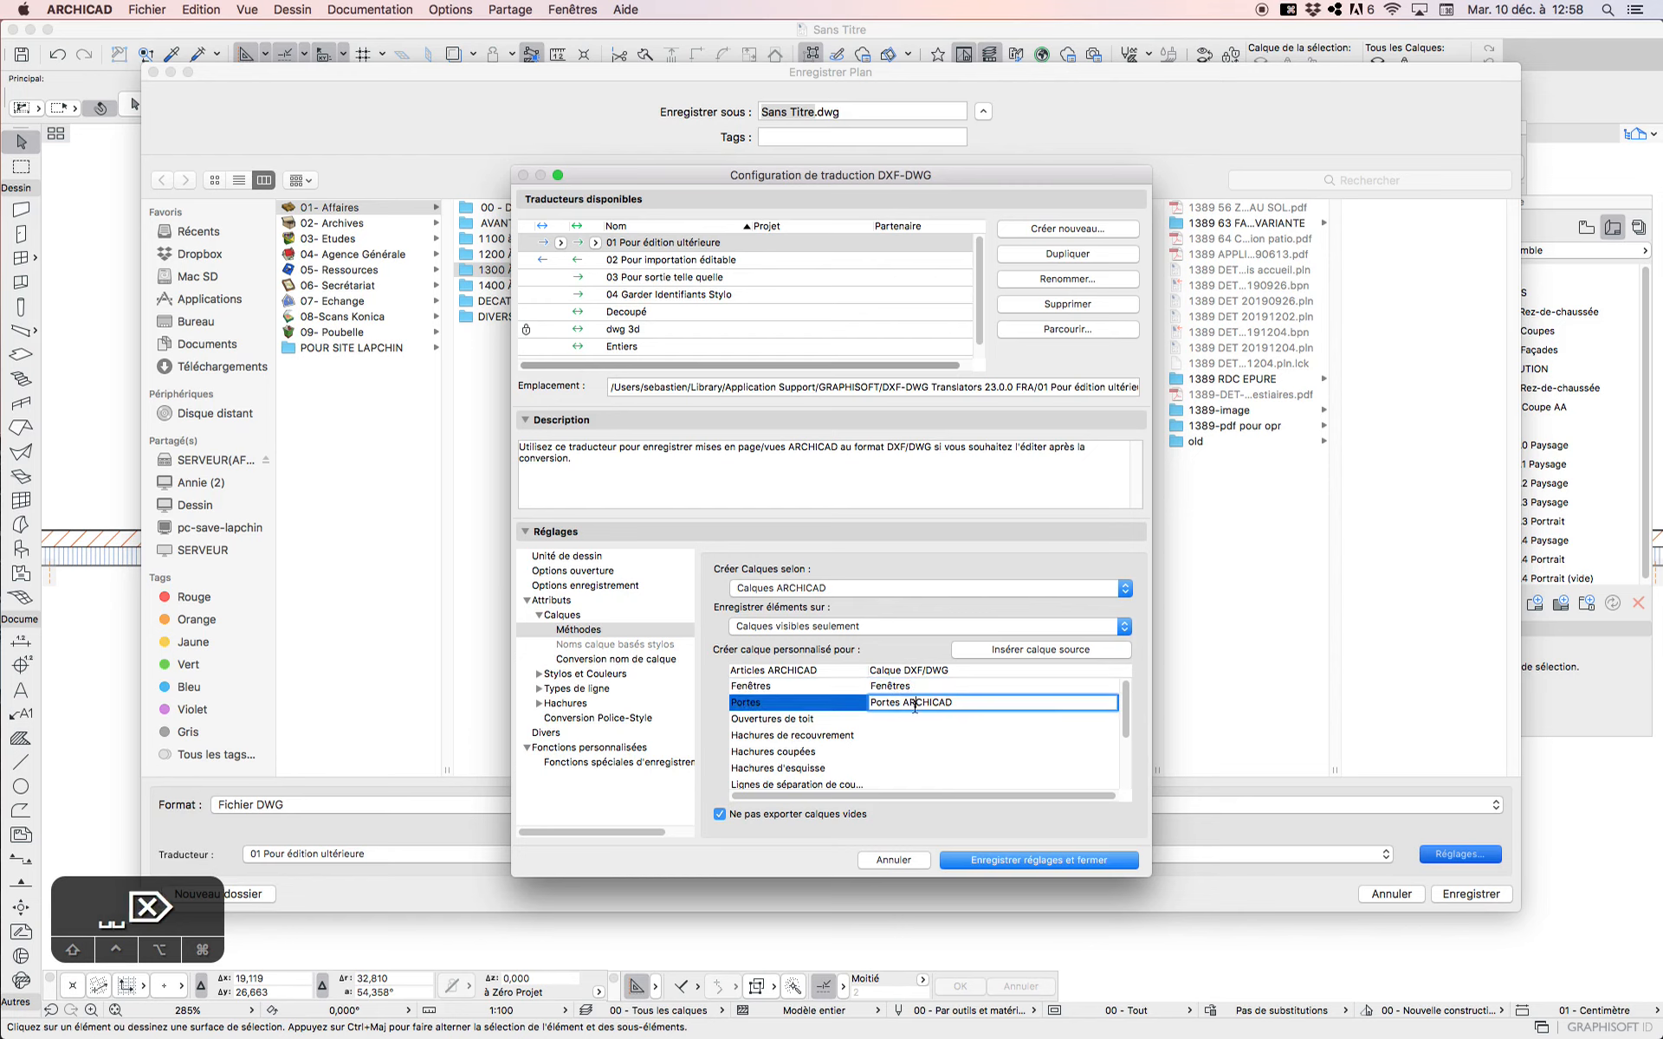
{"action": "left_click_drag", "start_coordinate": [903, 704], "coordinate": [1065, 703]}
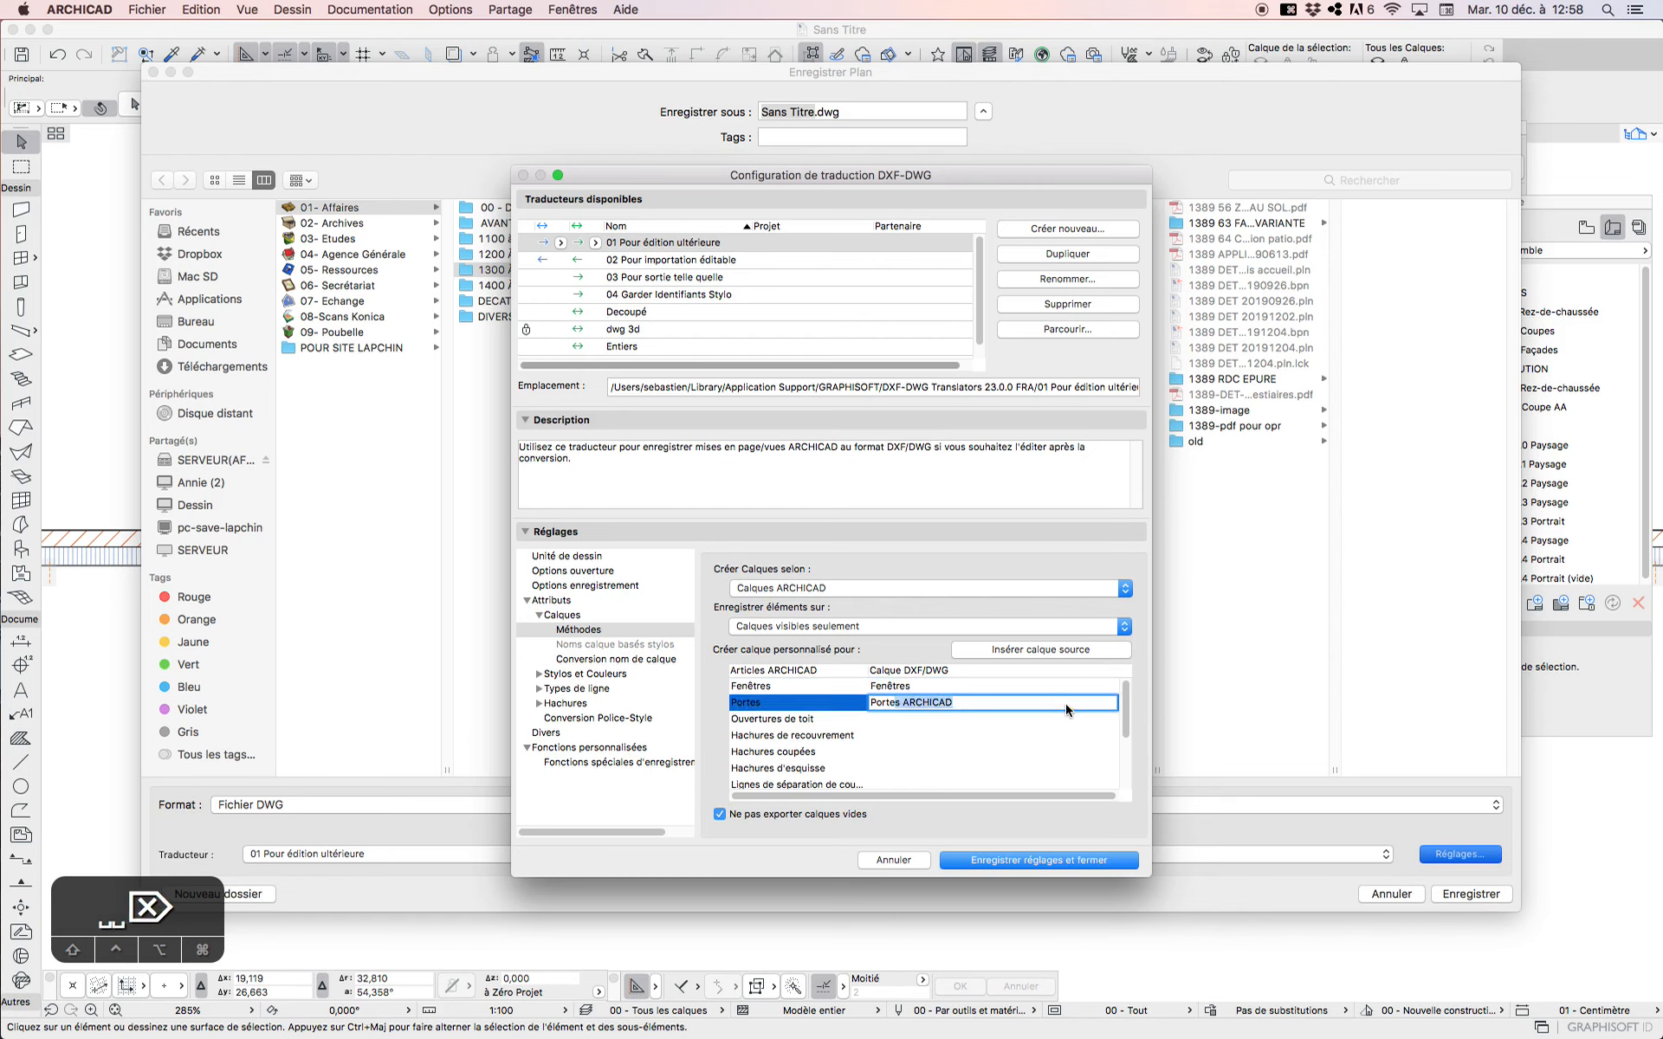
{"action": "left_click", "coordinate": [902, 703]}
{"action": "left_click_drag", "start_coordinate": [900, 704], "coordinate": [985, 705]}
{"action": "key", "text": "Delete"}
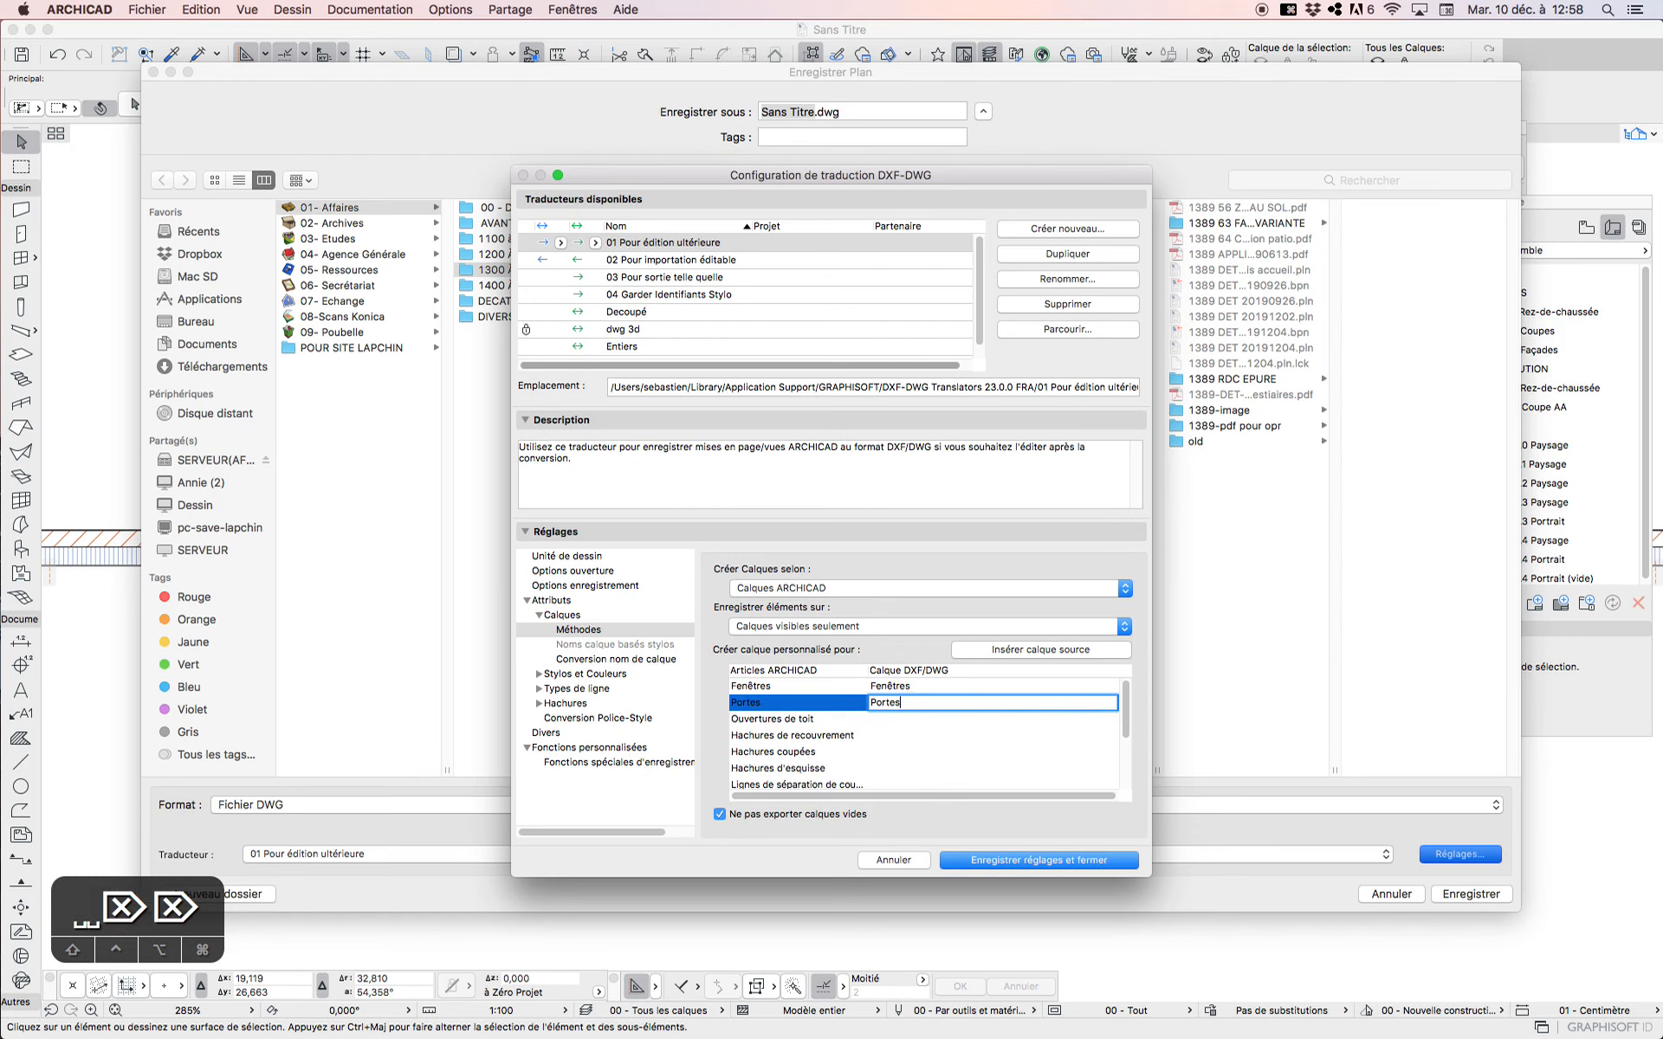
Examine the custom layer entries for roof openings, hatches, window and door markers, and zone backgrounds, contours and markers.
{"action": "left_click", "coordinate": [927, 722]}
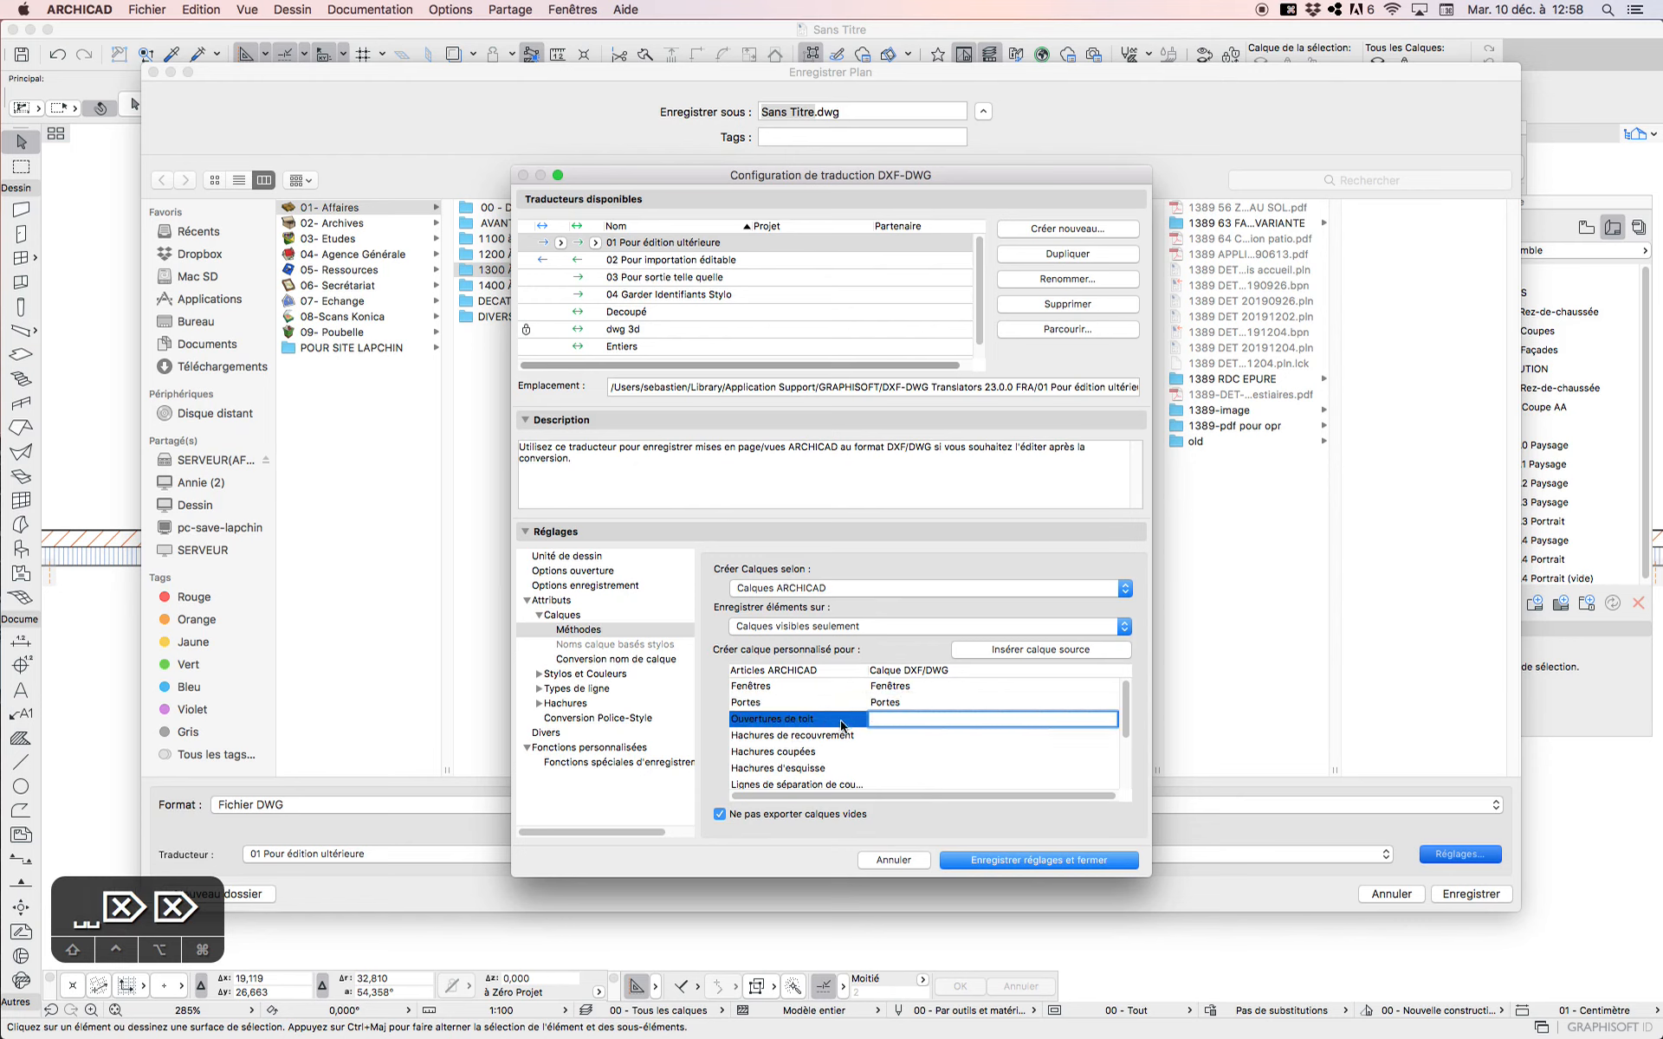
{"action": "scroll", "coordinate": [877, 731], "scroll_direction": "down", "scroll_amount": 4}
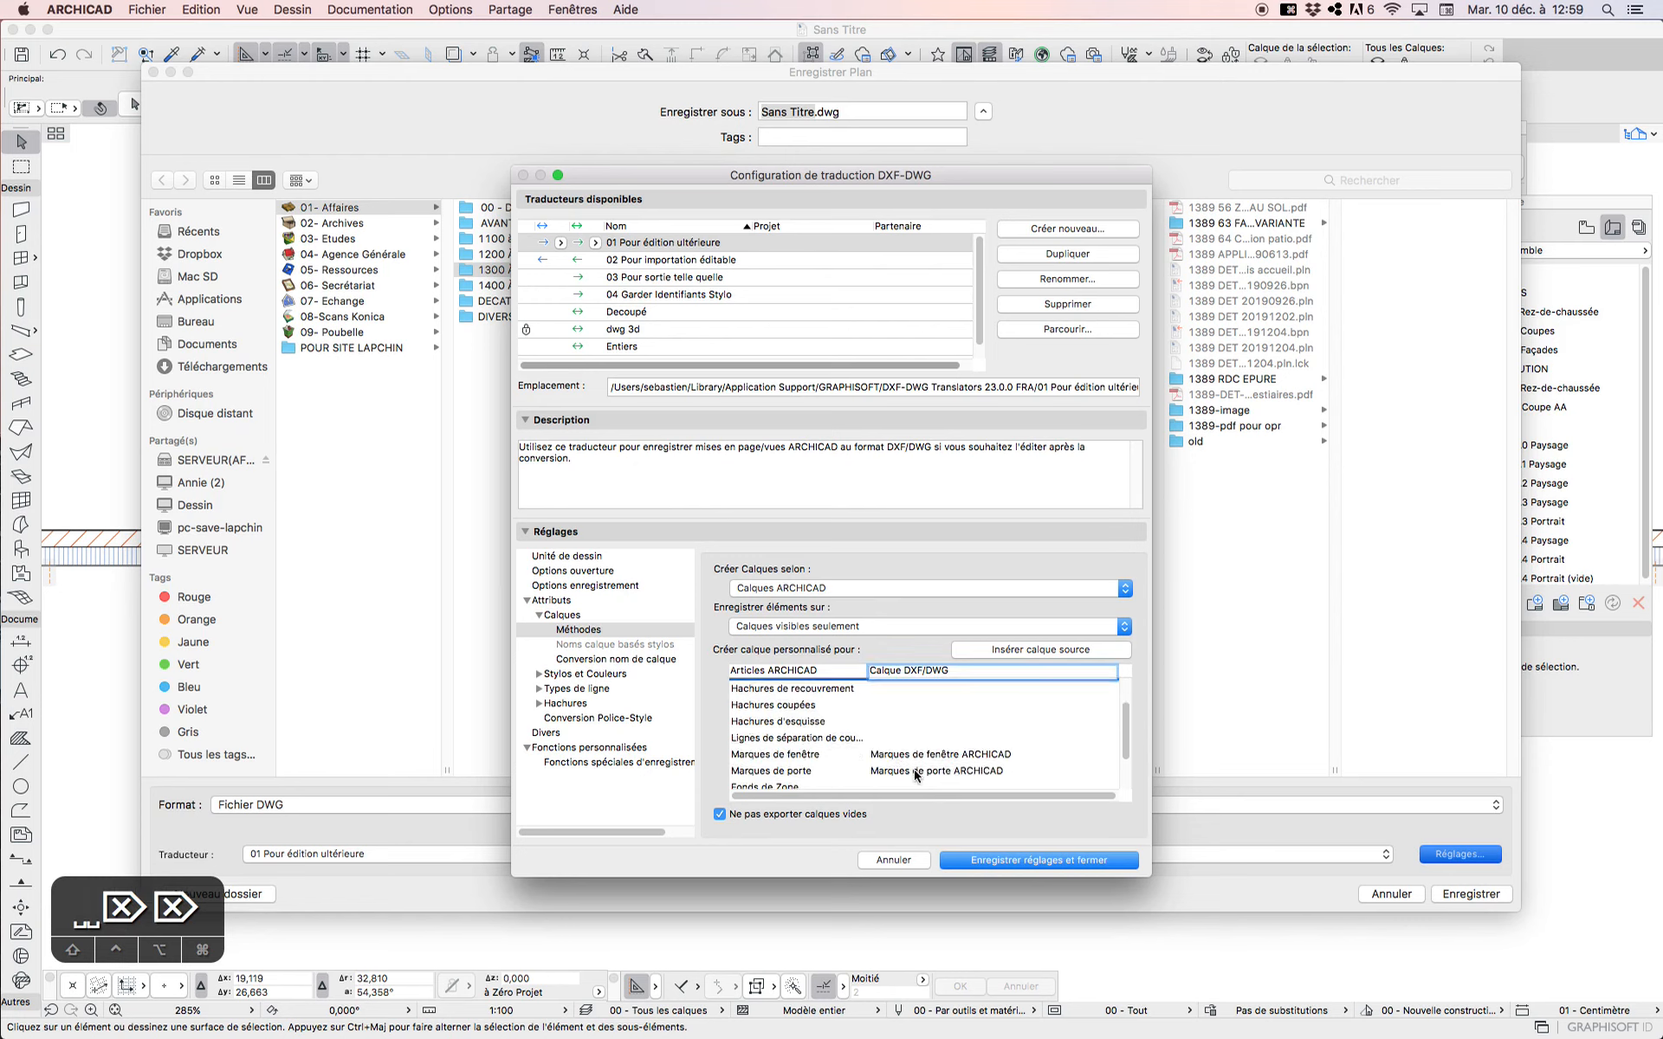
{"action": "scroll", "coordinate": [918, 738], "scroll_direction": "down", "scroll_amount": 2}
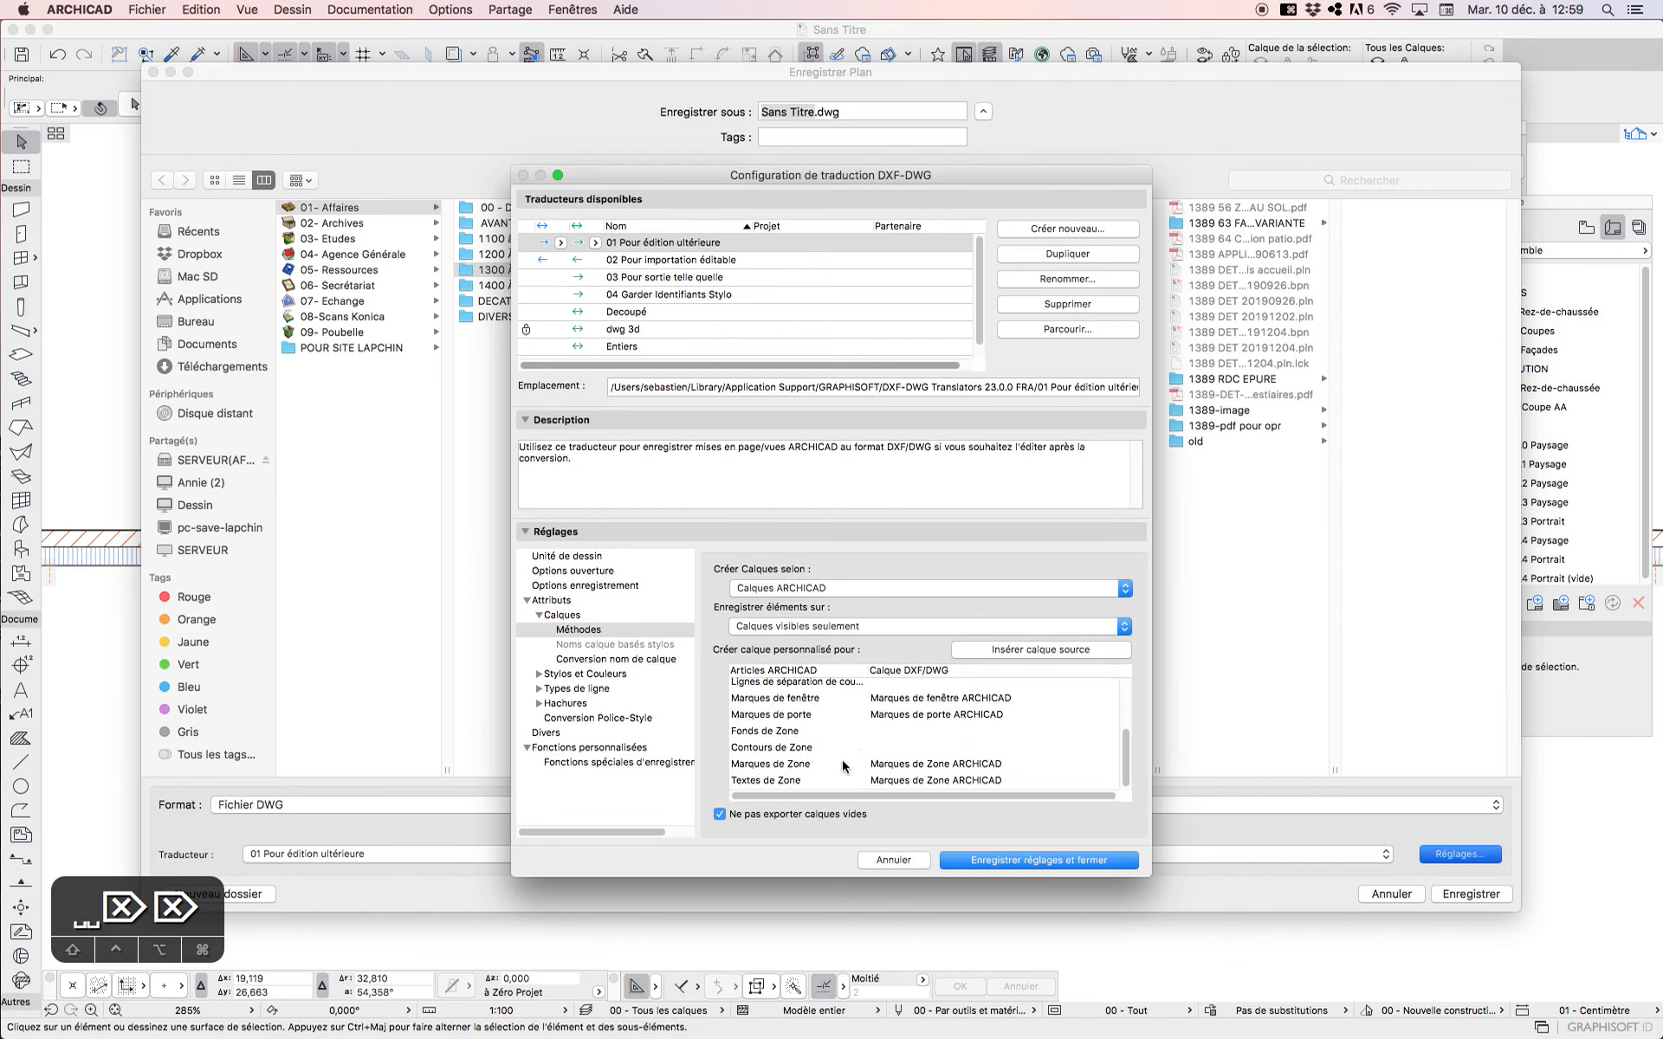
{"action": "scroll", "coordinate": [842, 761], "scroll_direction": "up", "scroll_amount": 6}
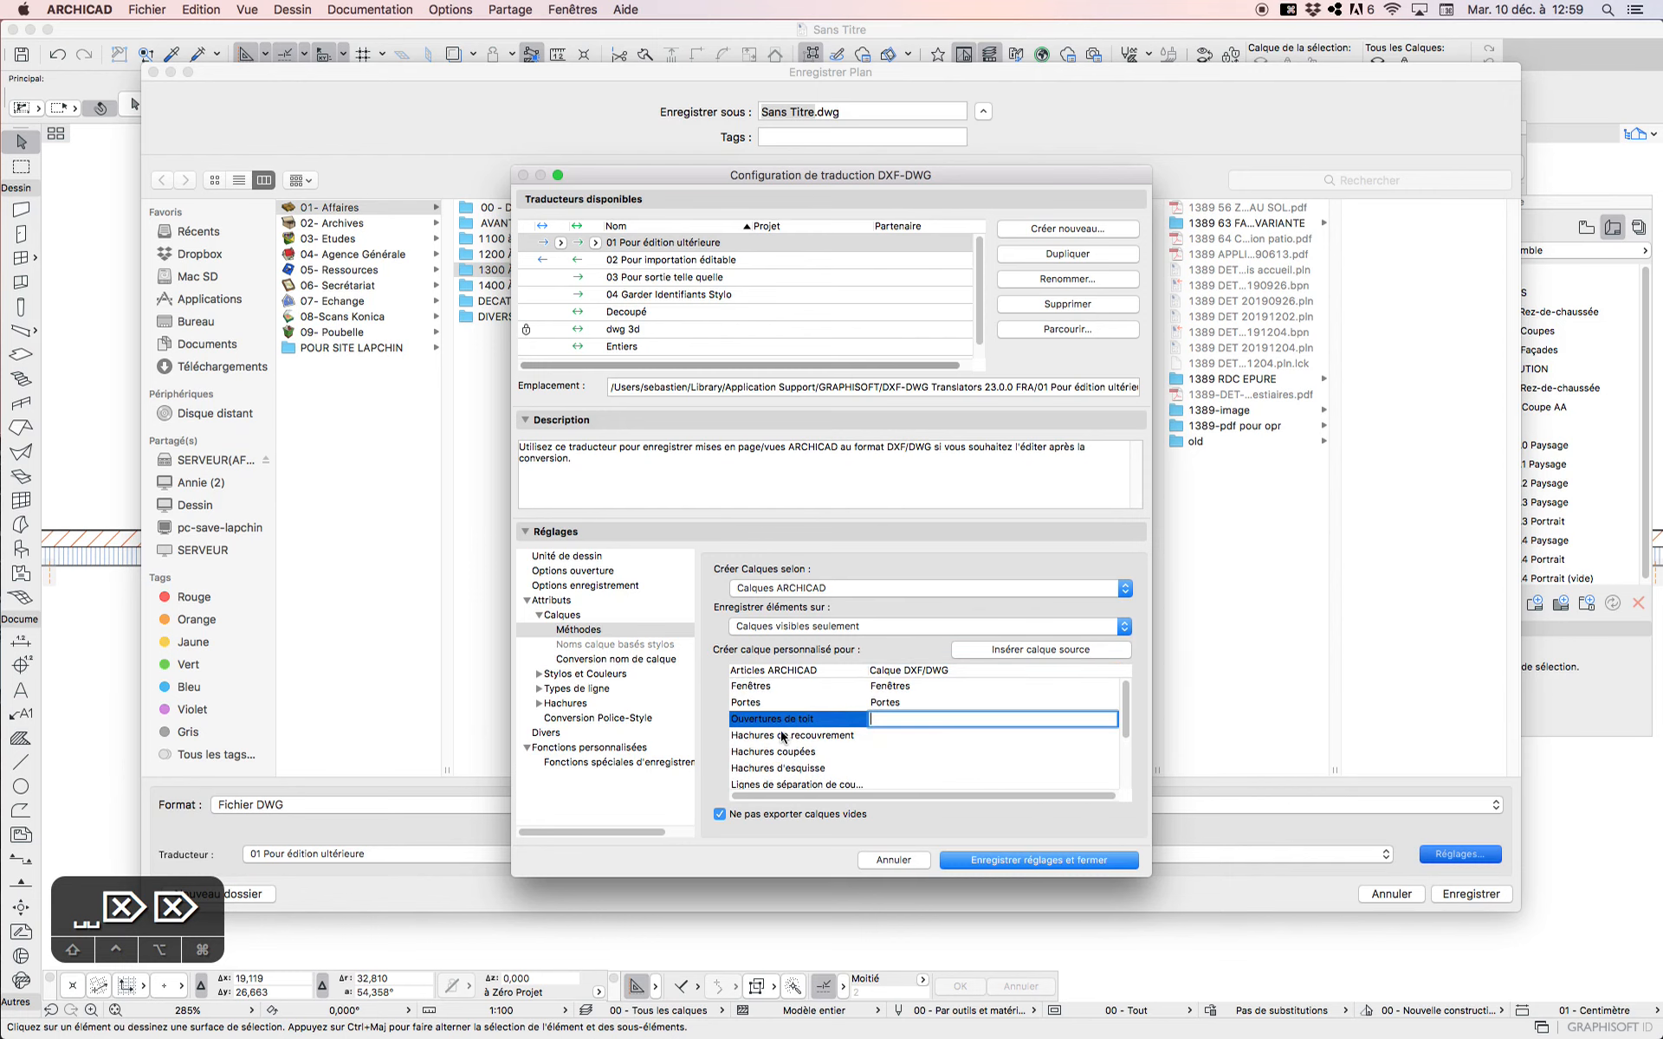
{"action": "left_click", "coordinate": [847, 740]}
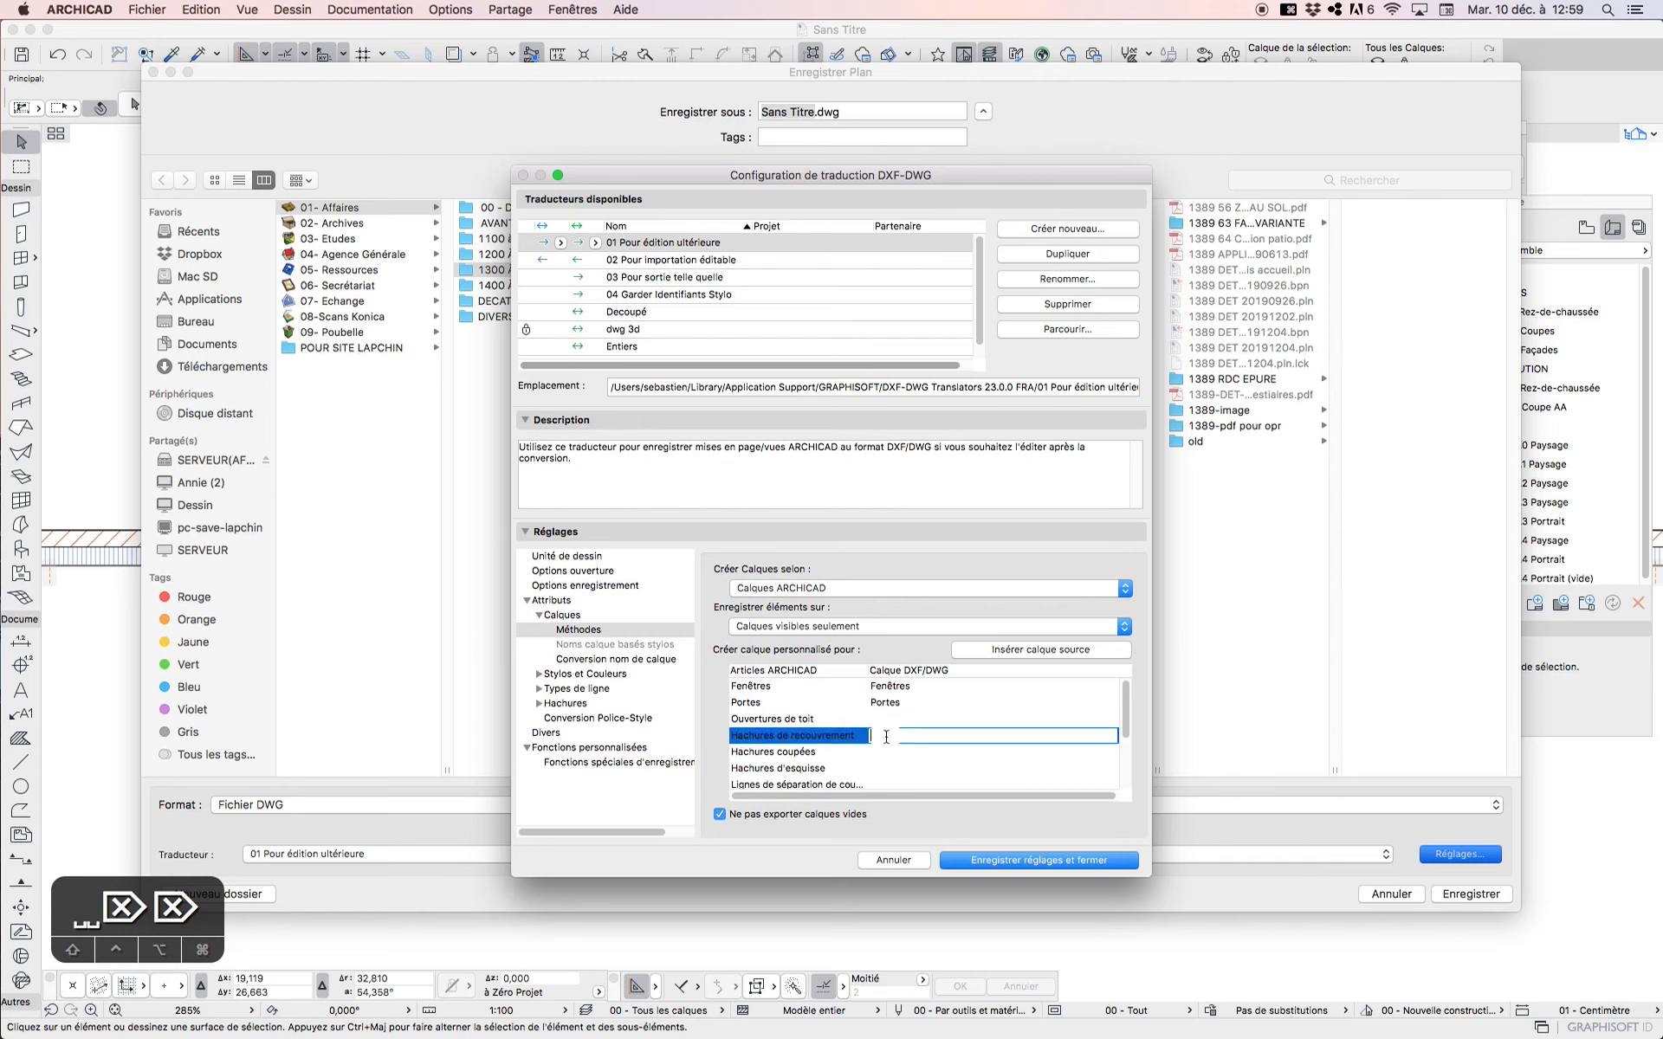
{"action": "scroll", "coordinate": [854, 750], "scroll_direction": "down", "scroll_amount": 3}
{"action": "left_click", "coordinate": [842, 735]}
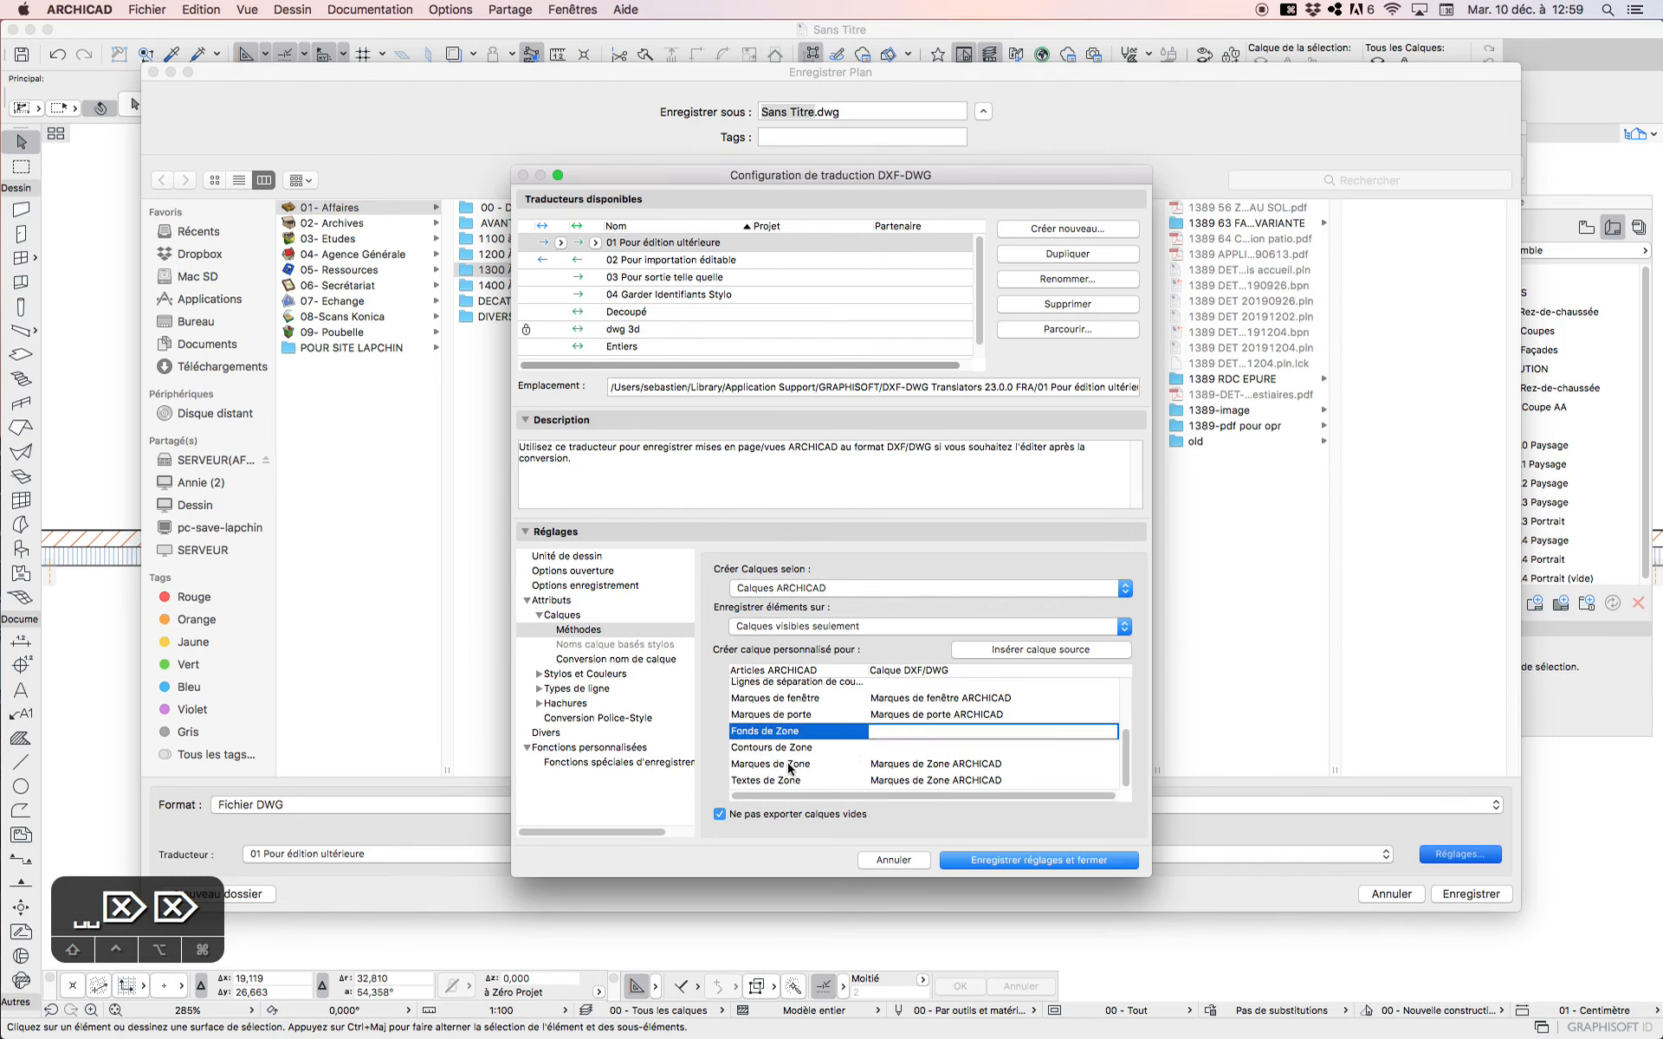
{"action": "left_click", "coordinate": [756, 749]}
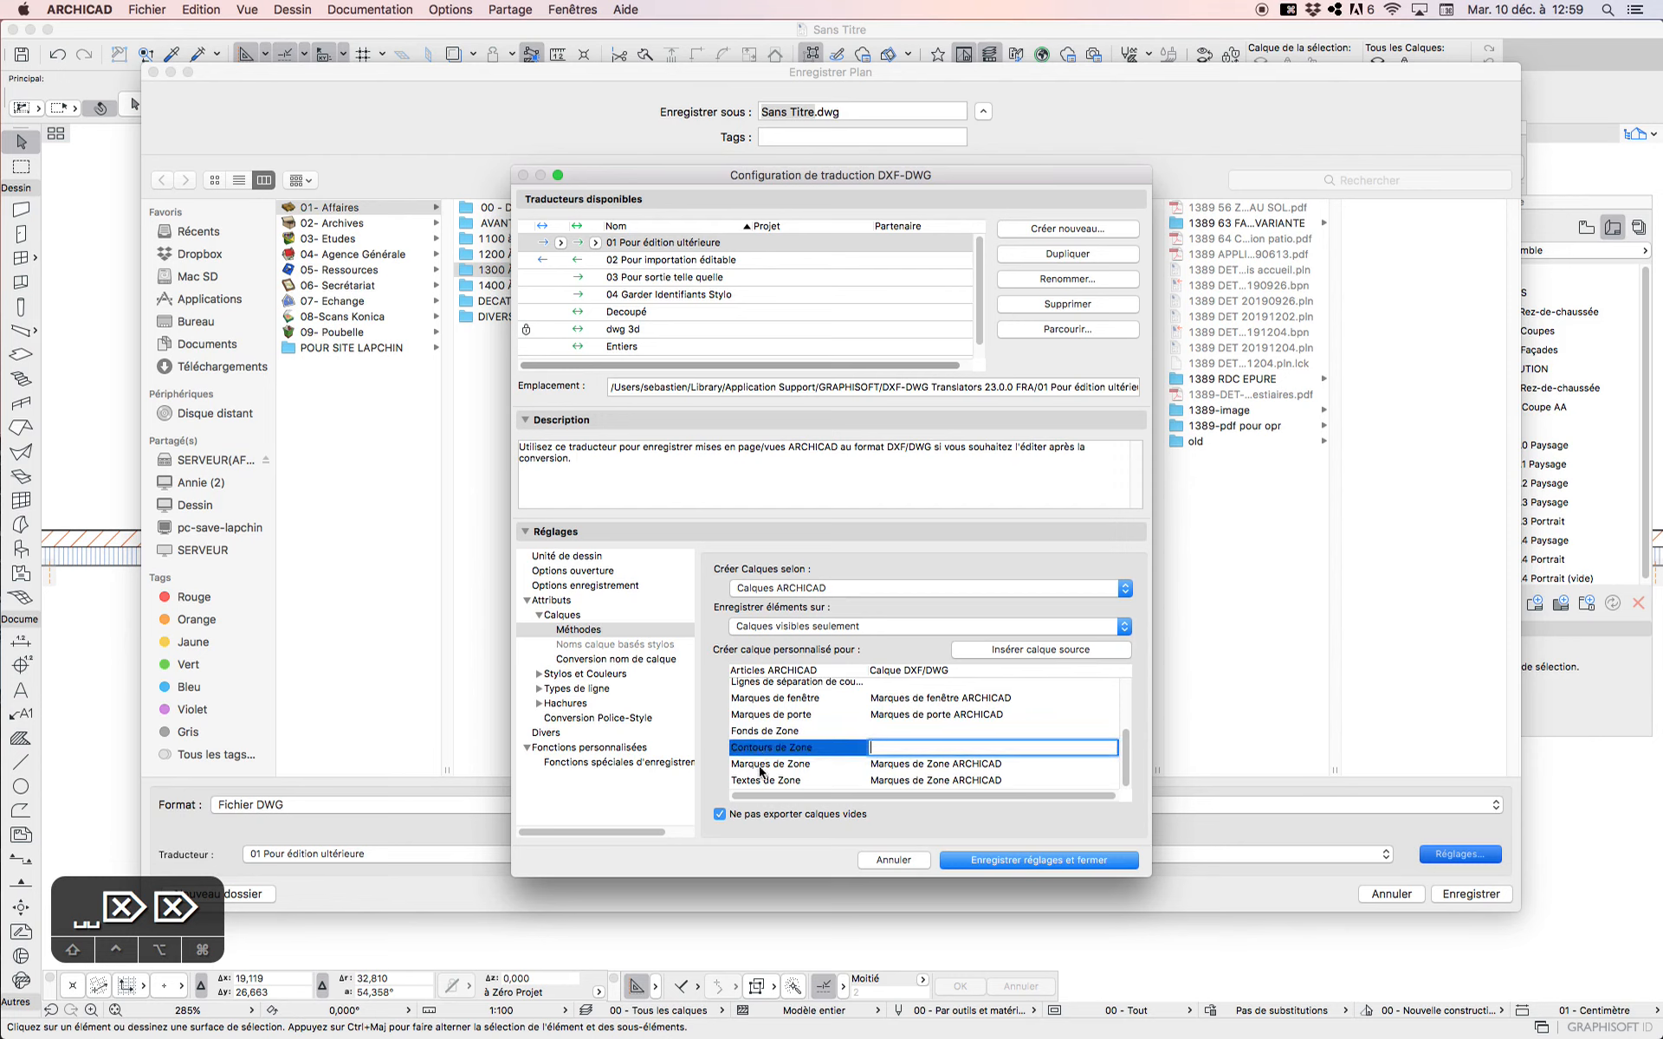
{"action": "left_click", "coordinate": [812, 767]}
{"action": "left_click", "coordinate": [771, 760]}
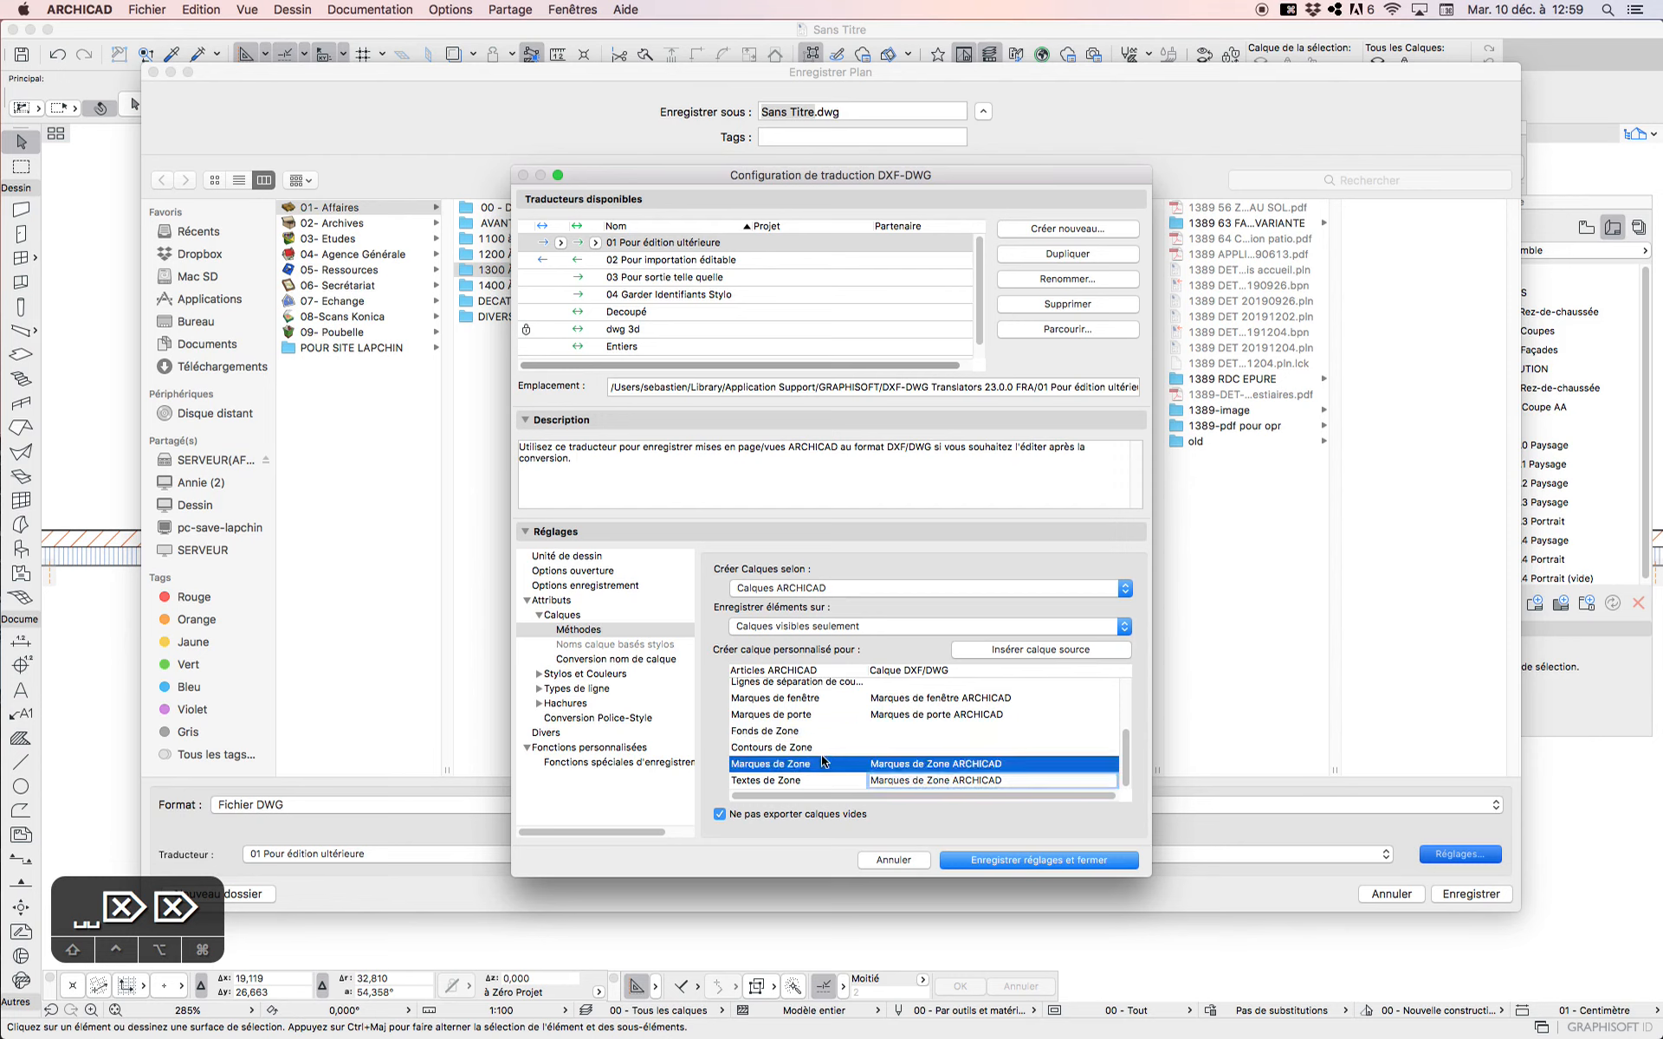
{"action": "left_click", "coordinate": [783, 746]}
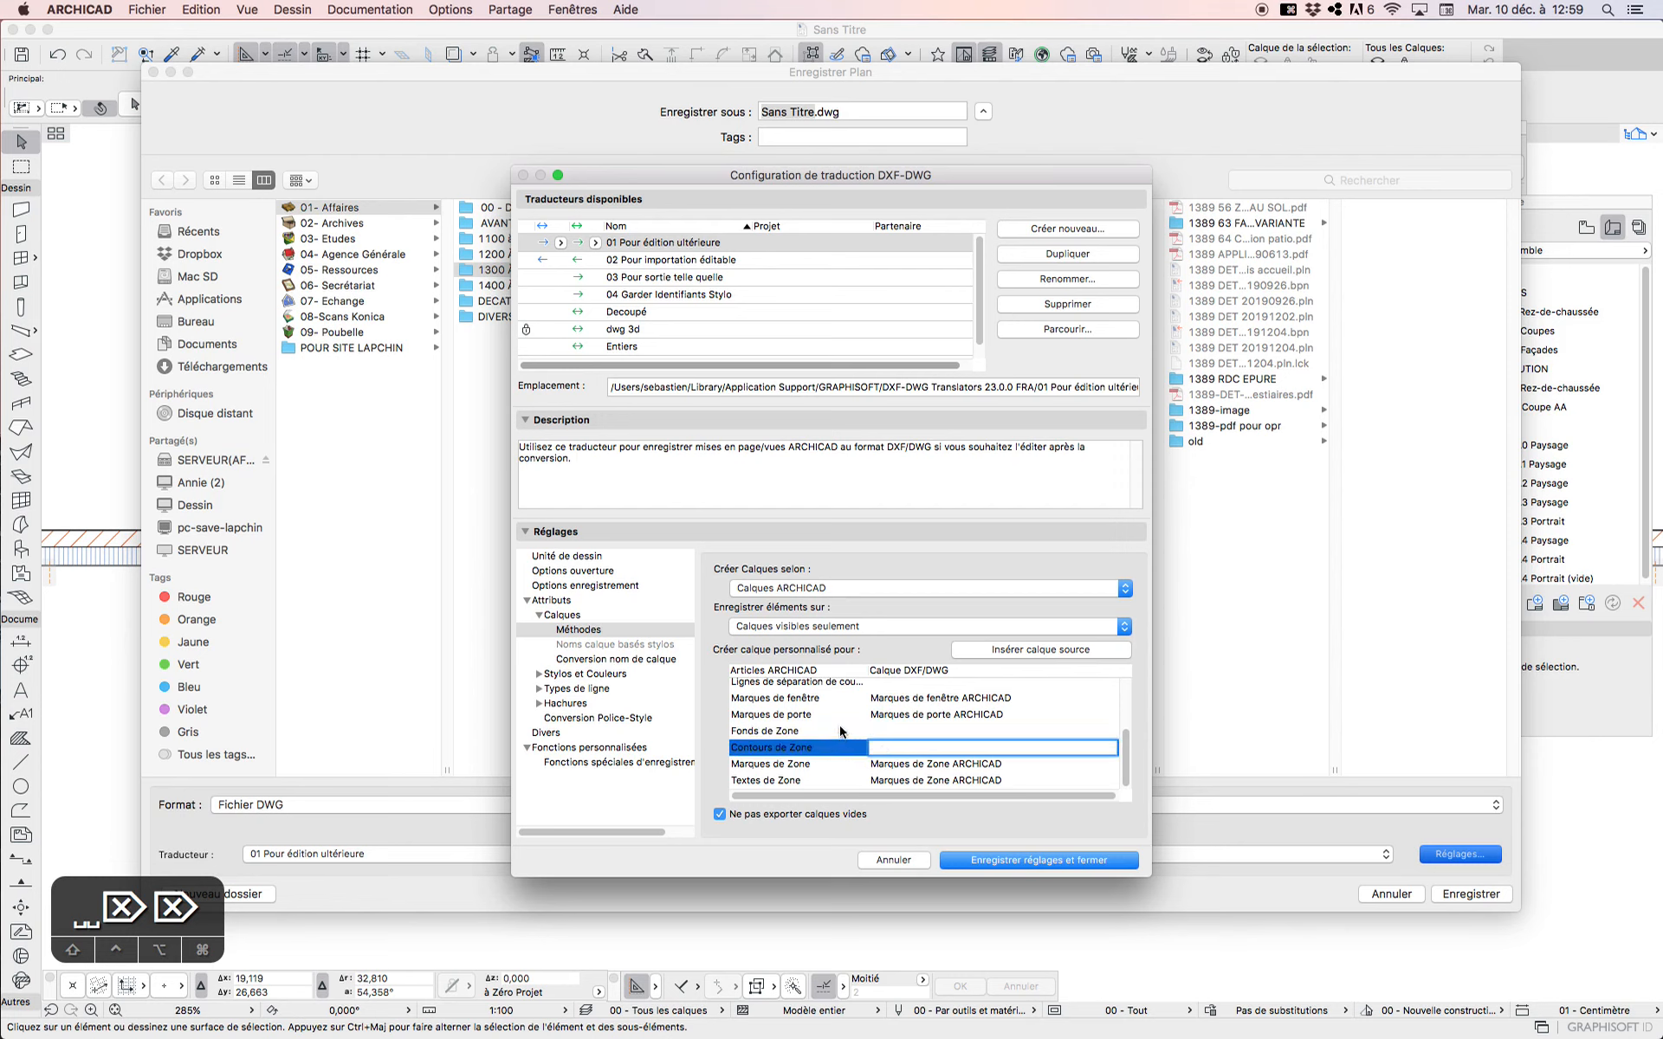
{"action": "left_click", "coordinate": [839, 731]}
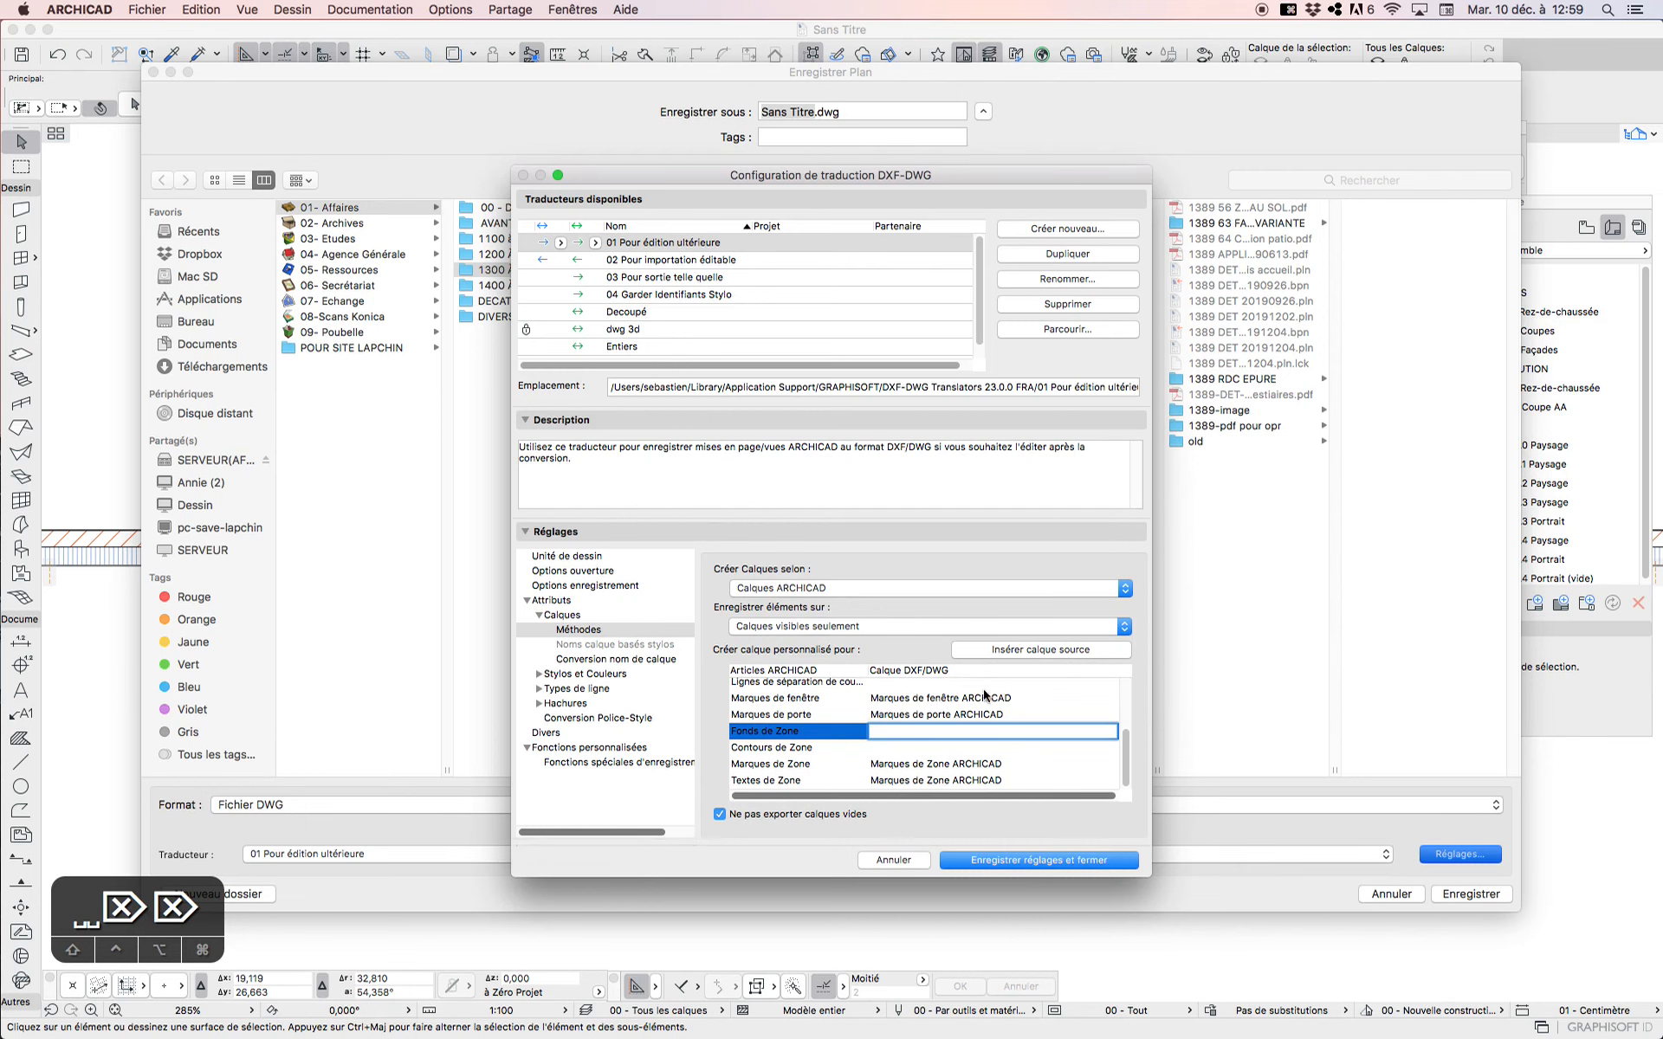
Review the Fenêtres and Portes layer names, then the Ouvertures de toit, Hachures de recouvrement and Hachures coupées entries.
{"action": "scroll", "coordinate": [935, 719], "scroll_direction": "up", "scroll_amount": 3}
{"action": "left_click", "coordinate": [856, 703]}
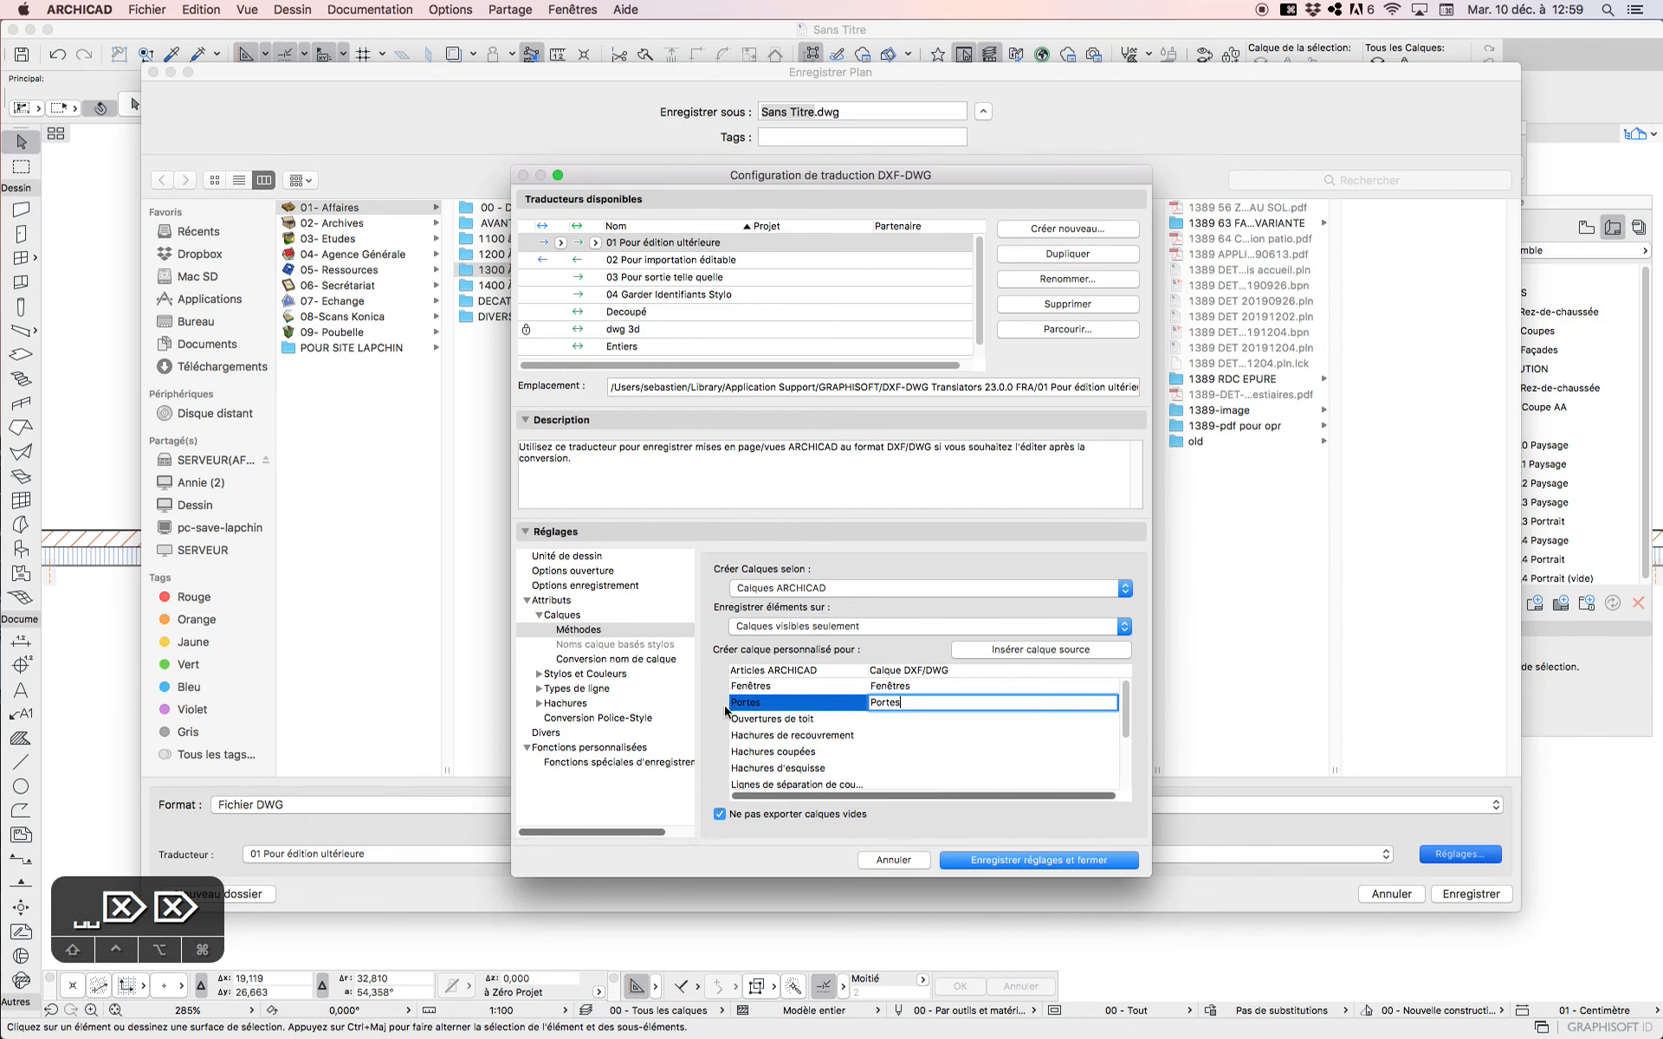
{"action": "left_click", "coordinate": [934, 690]}
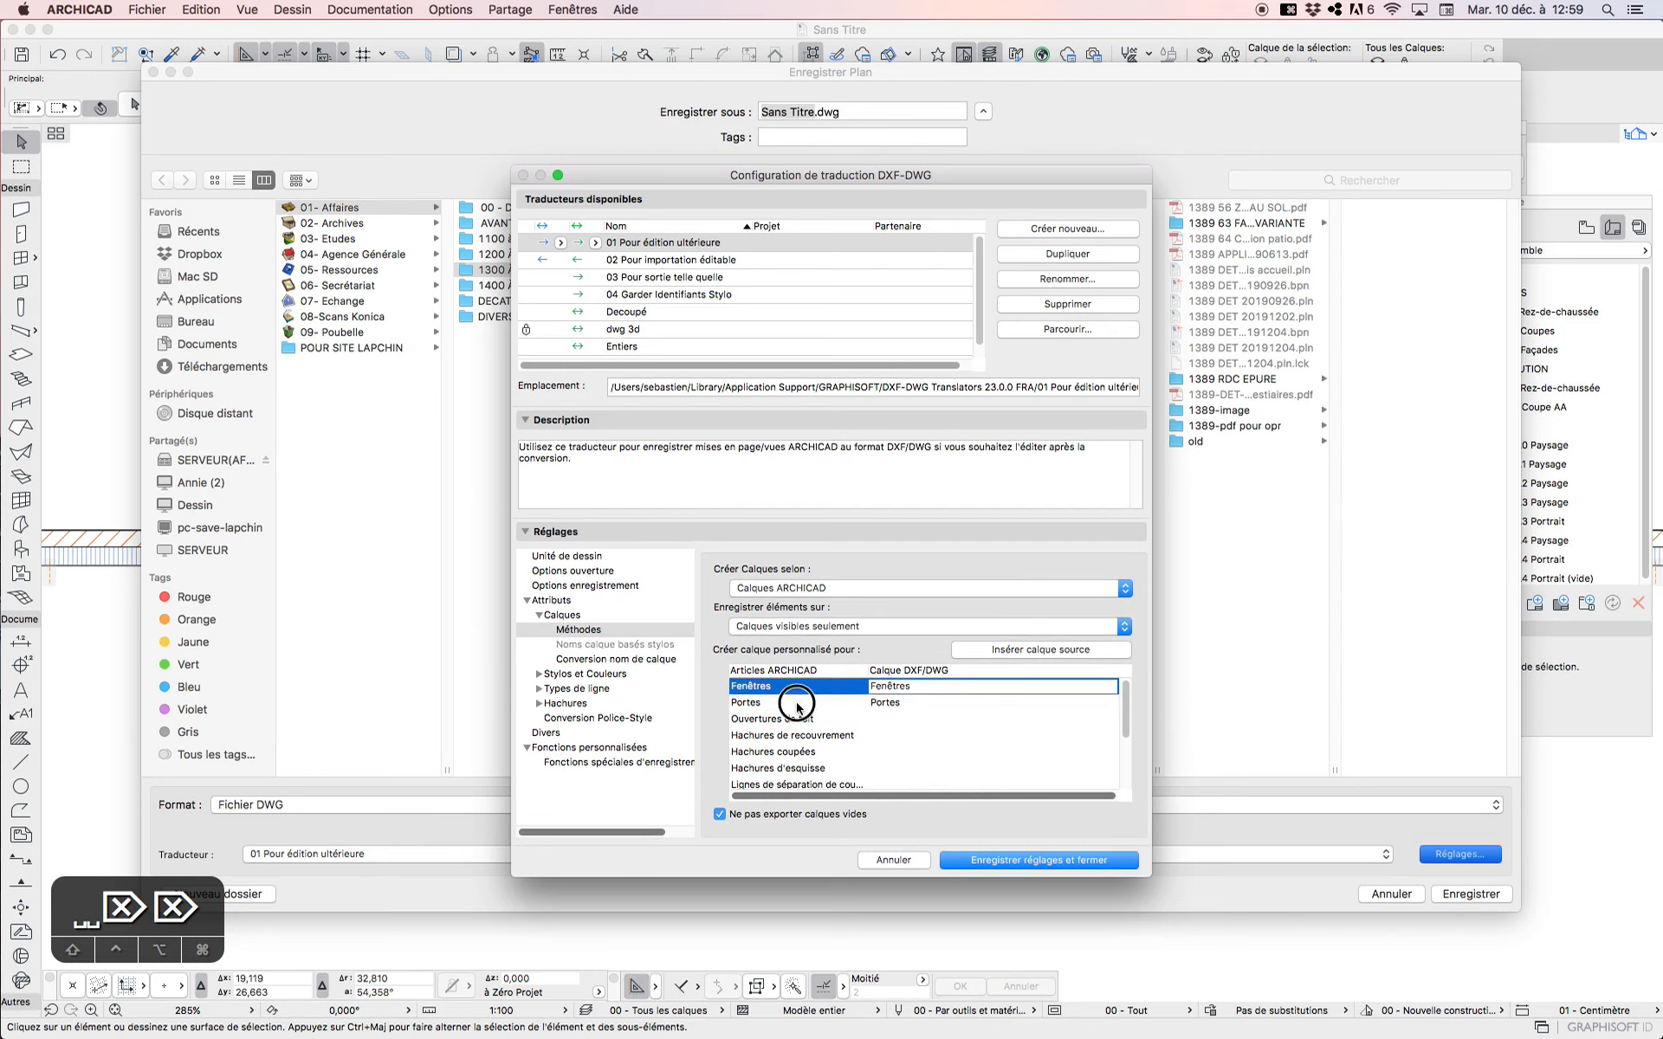
{"action": "left_click", "coordinate": [797, 703]}
{"action": "left_click", "coordinate": [819, 689]}
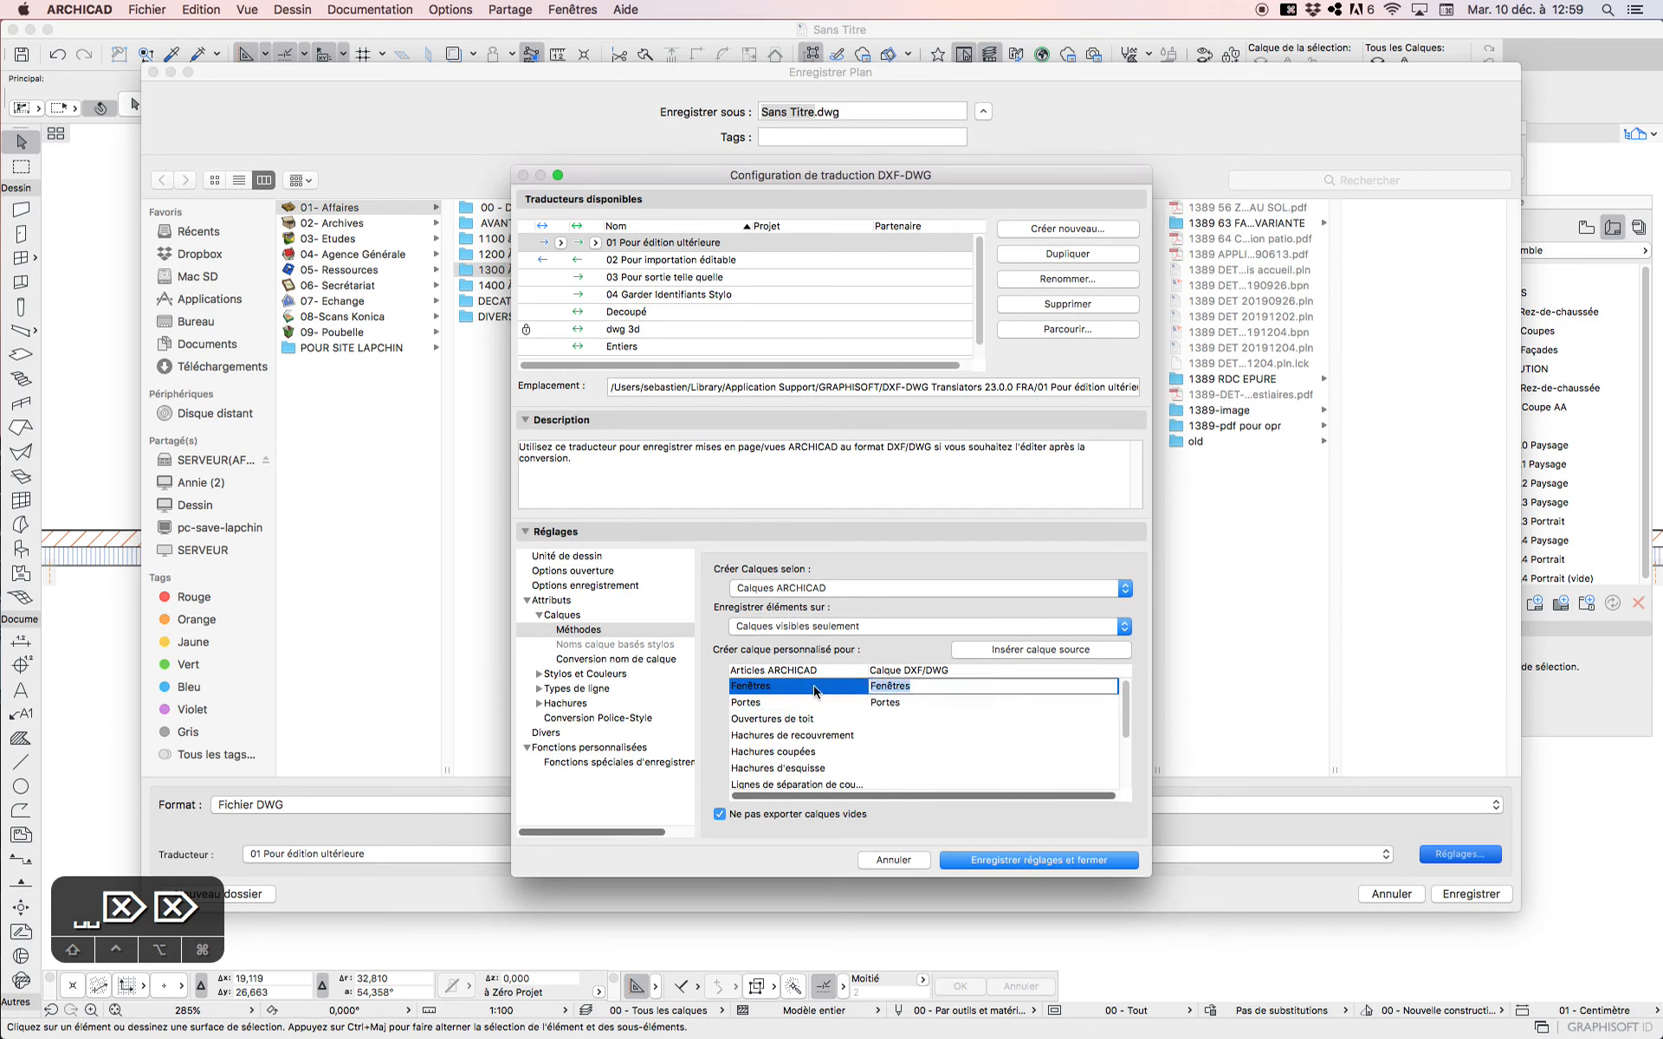
{"action": "left_click", "coordinate": [832, 702]}
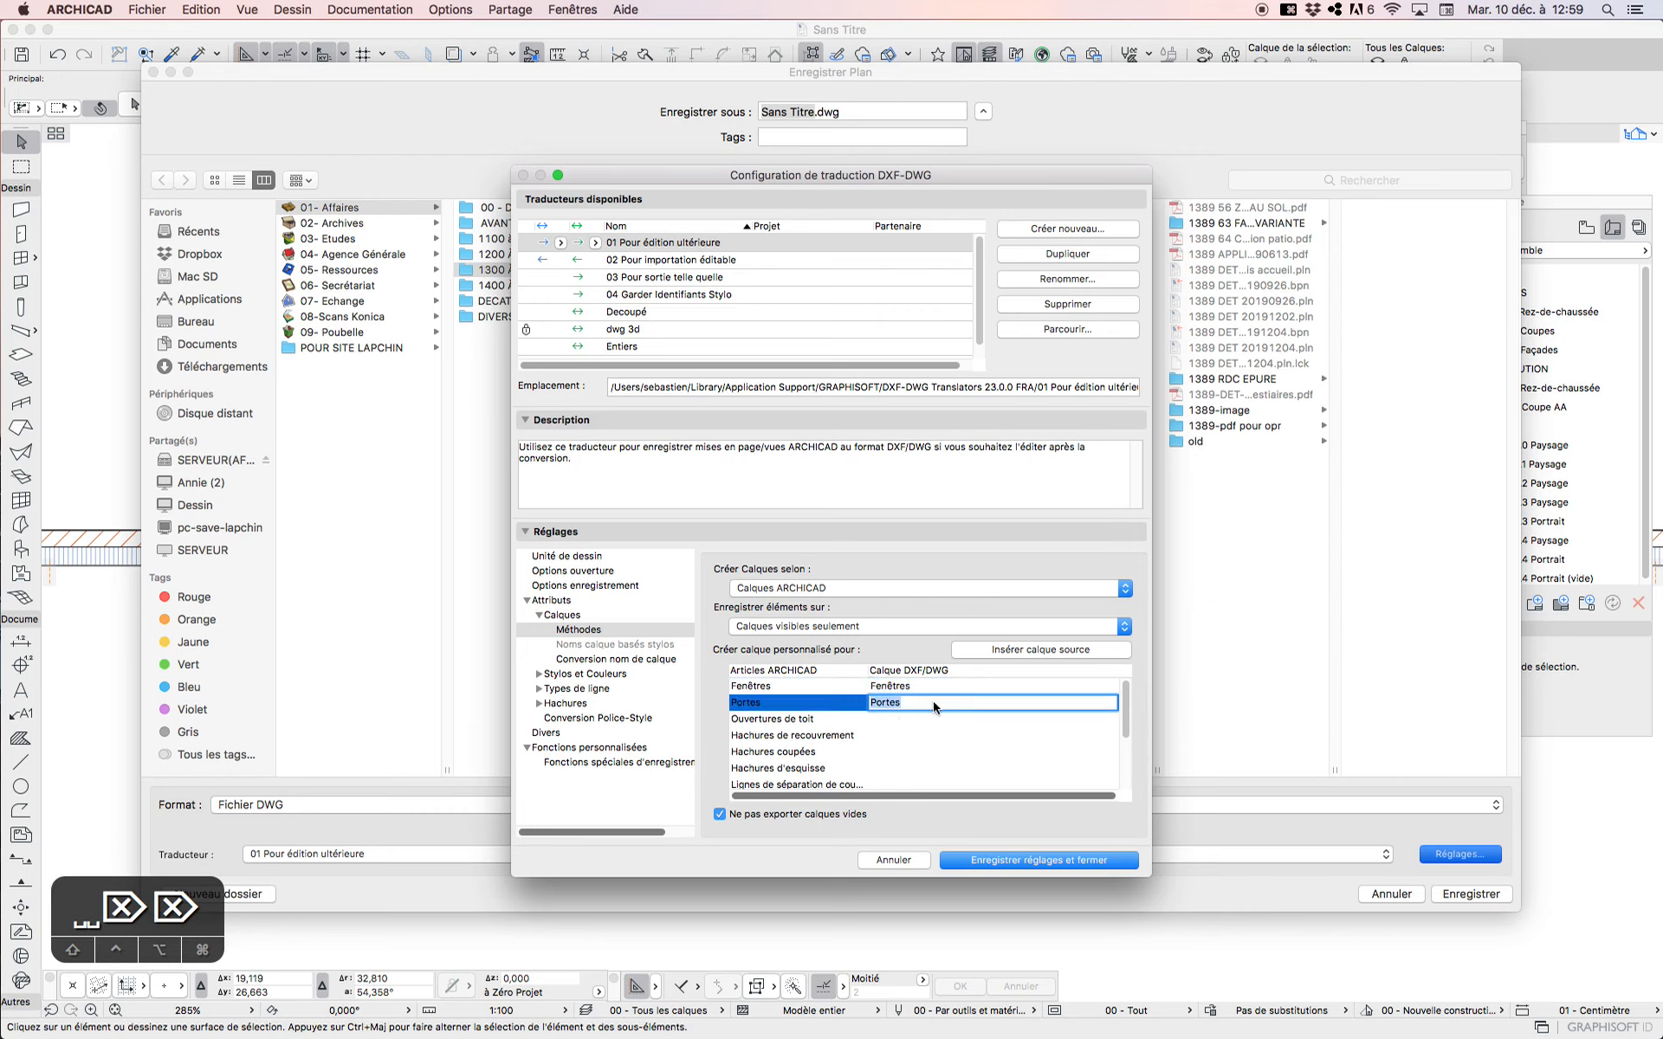
{"action": "left_click", "coordinate": [839, 723]}
{"action": "left_click", "coordinate": [795, 736]}
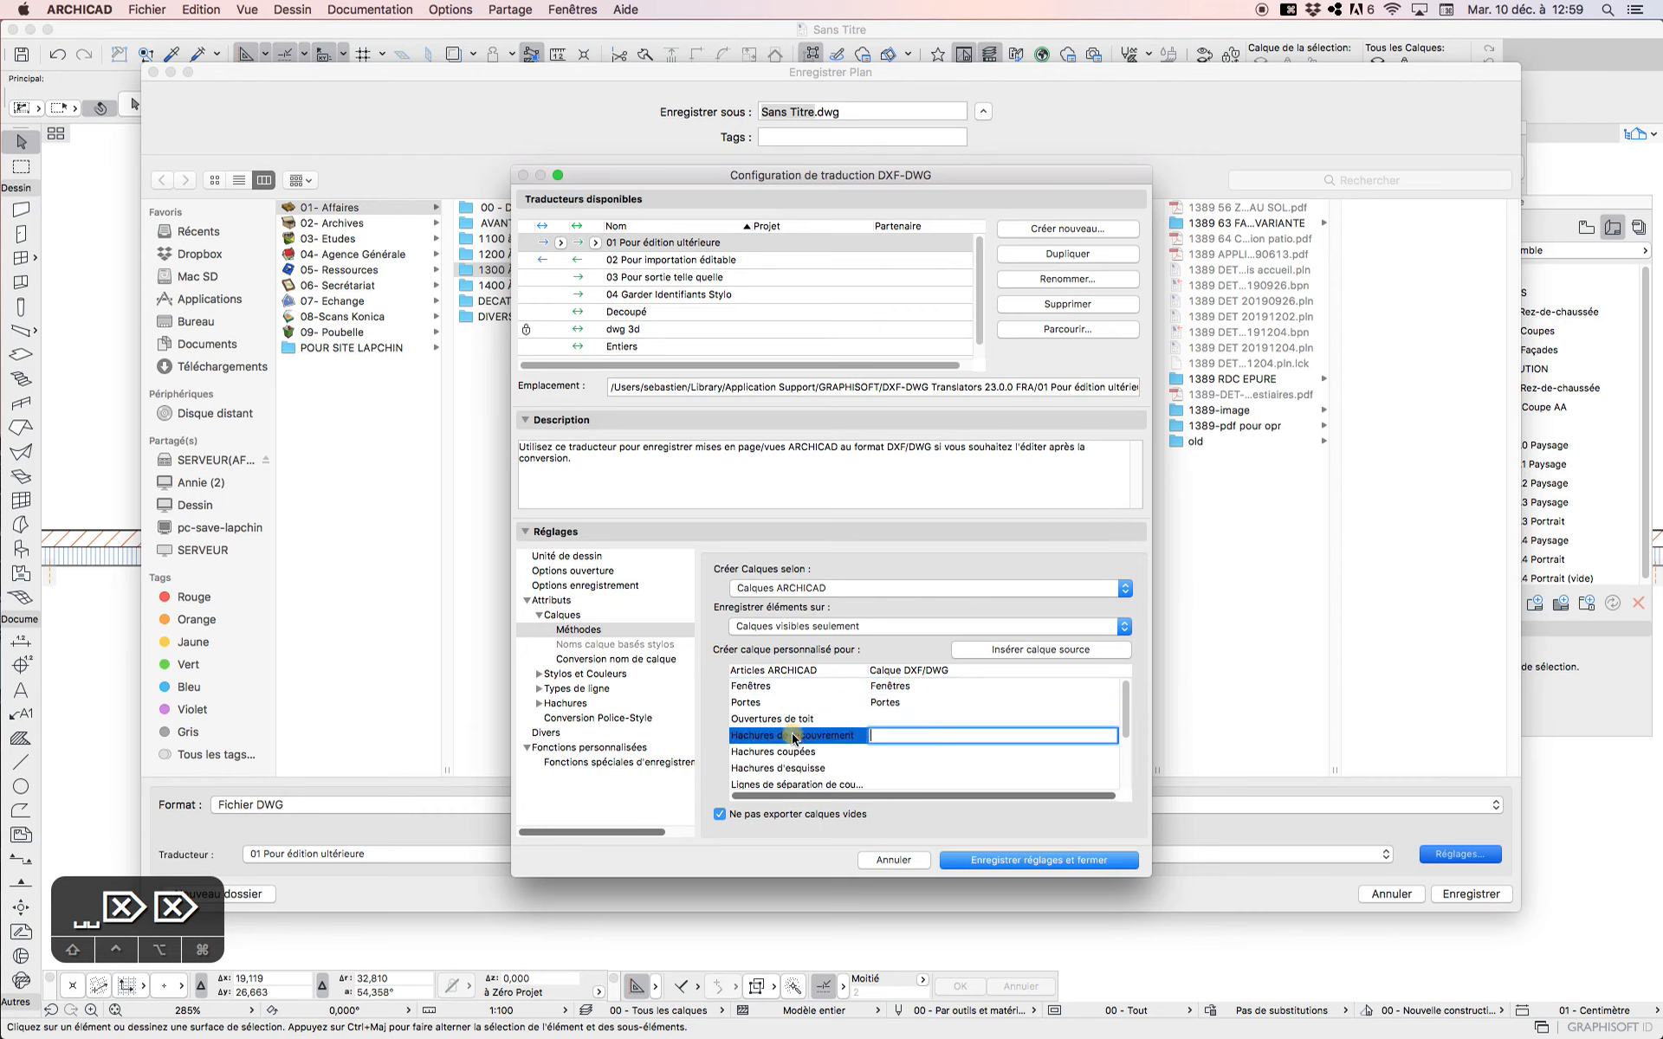
{"action": "left_click", "coordinate": [836, 718]}
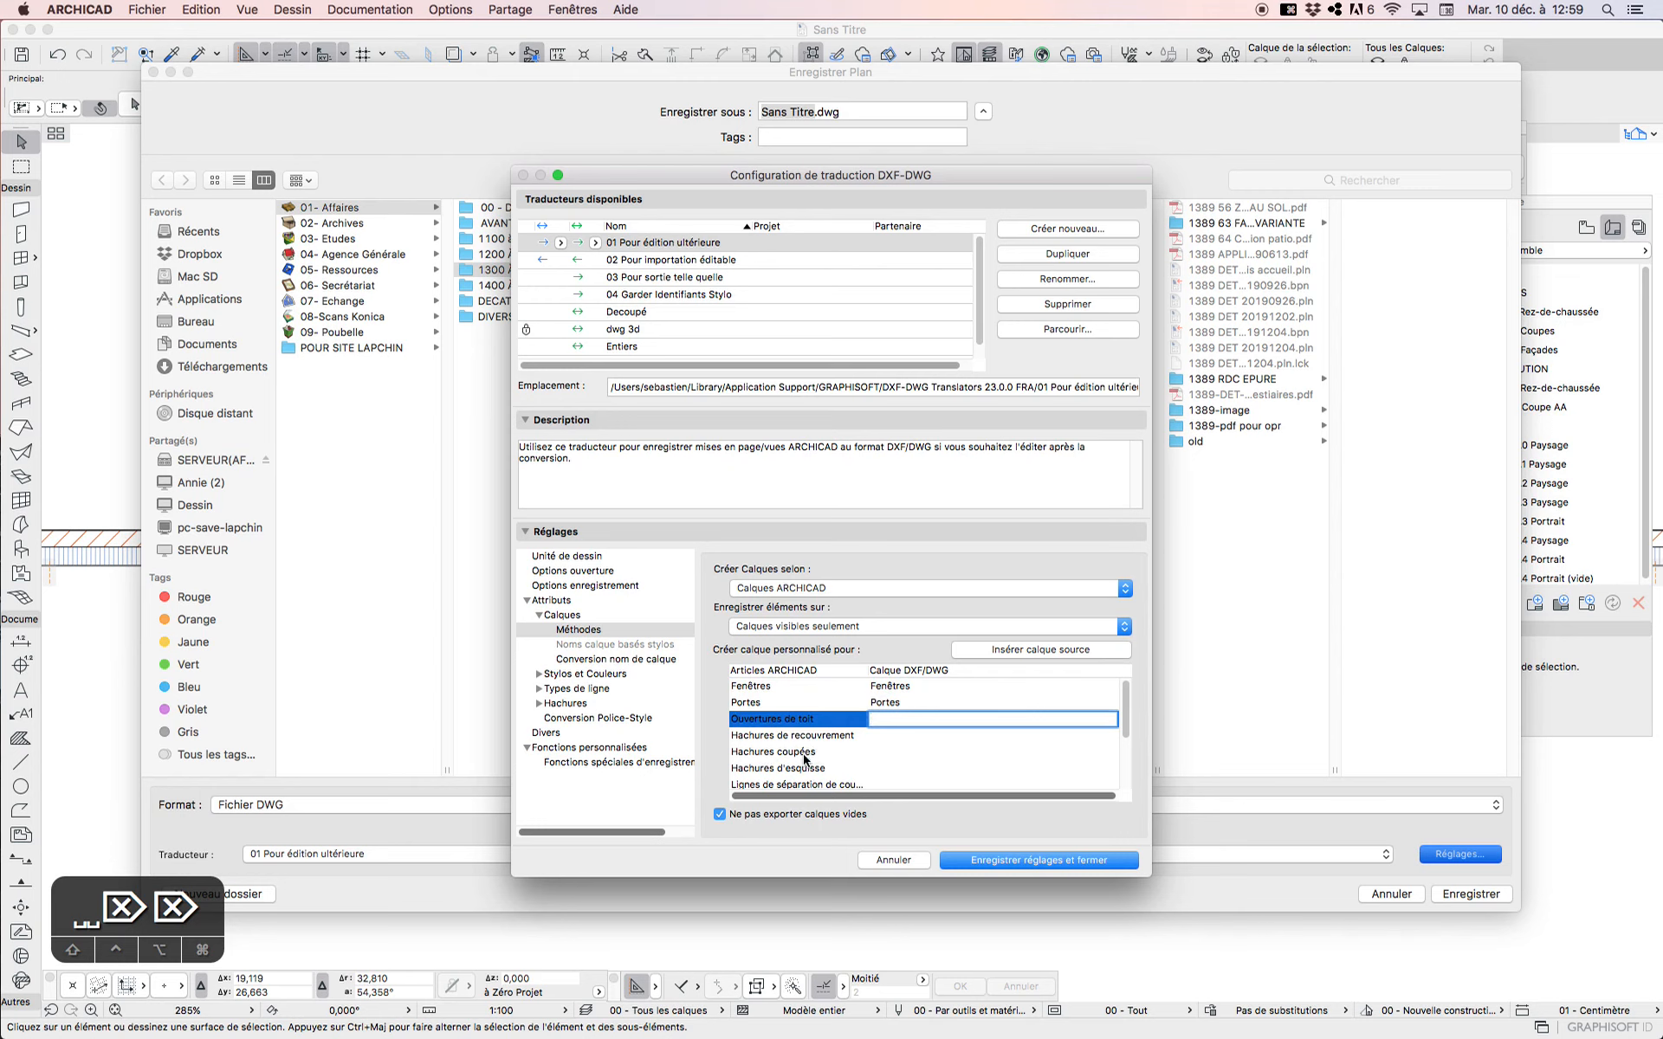
{"action": "left_click", "coordinate": [837, 751]}
{"action": "scroll", "coordinate": [850, 766], "scroll_direction": "down", "scroll_amount": 5}
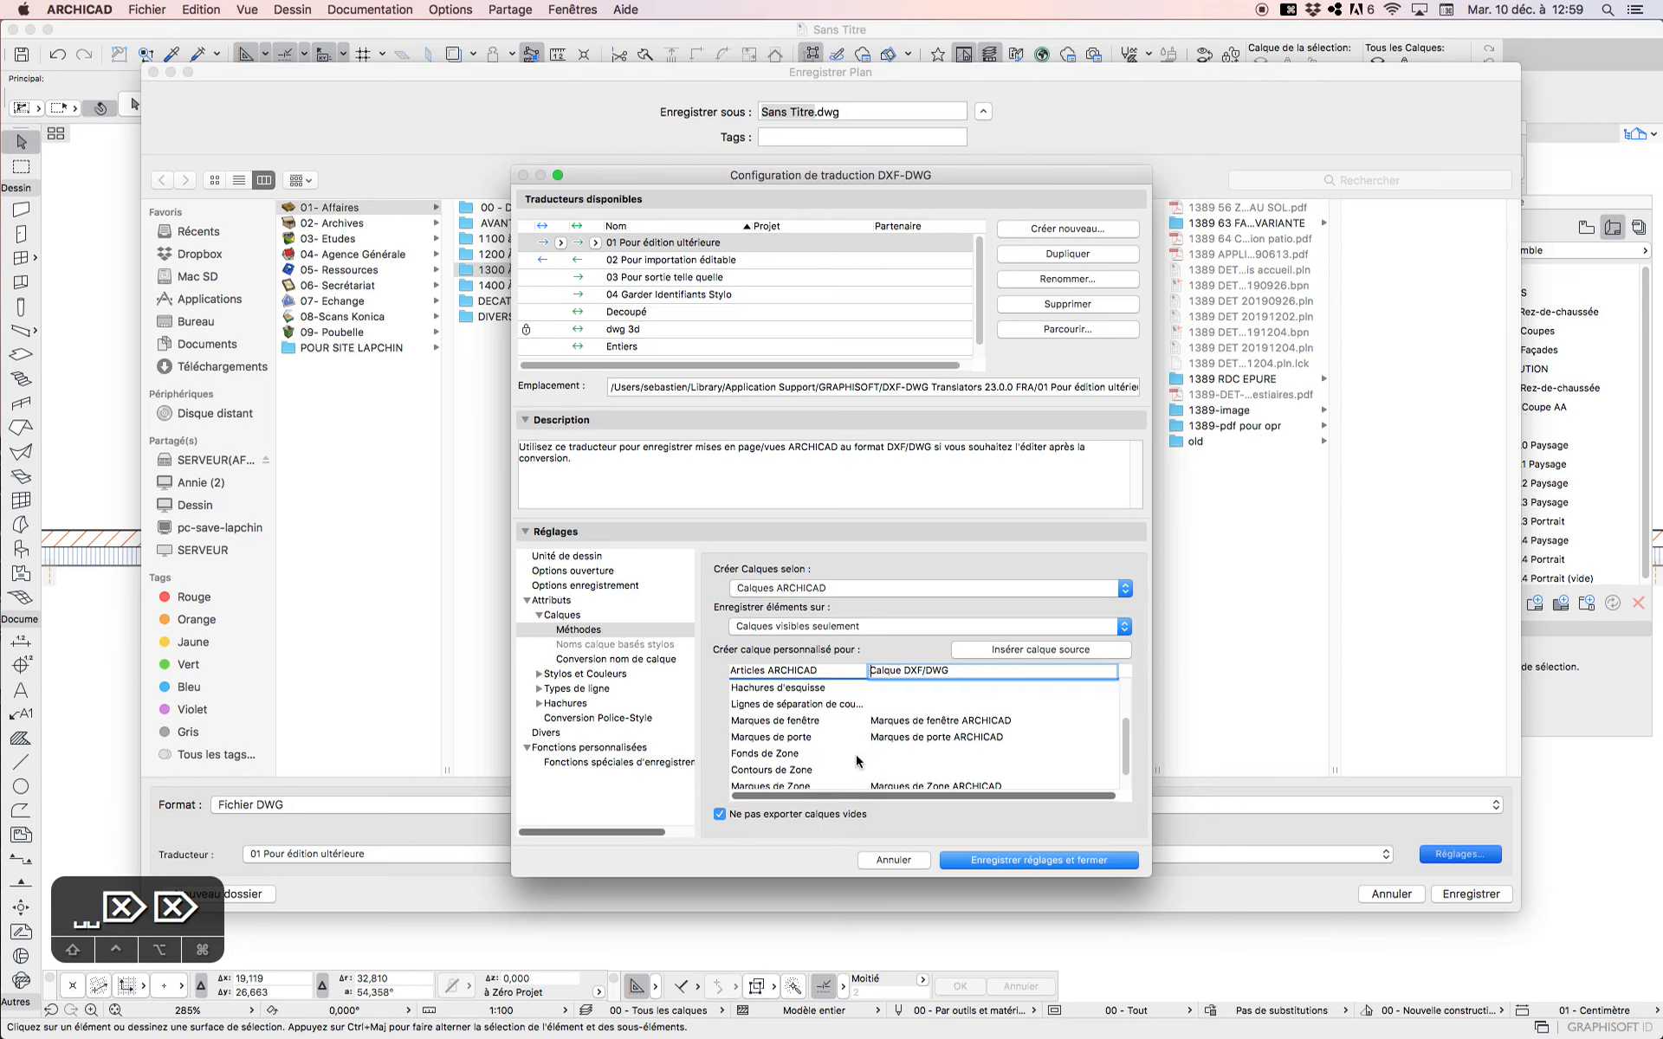
{"action": "scroll", "coordinate": [856, 758], "scroll_direction": "up", "scroll_amount": 5}
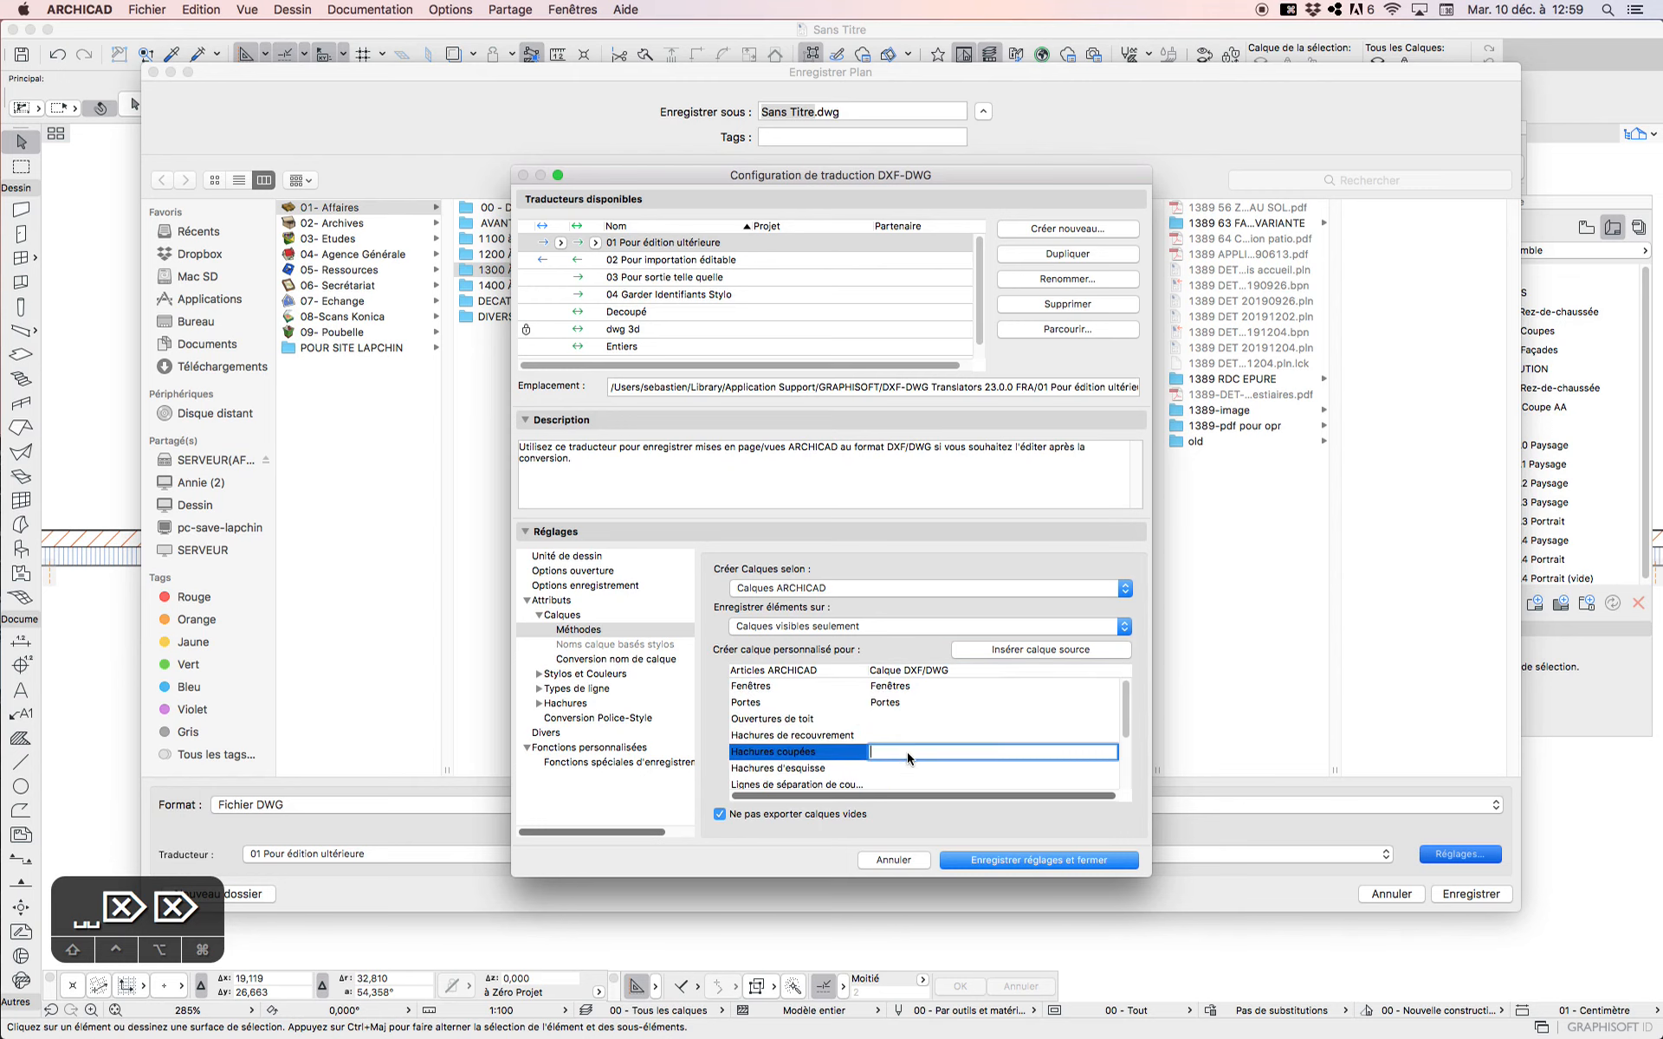